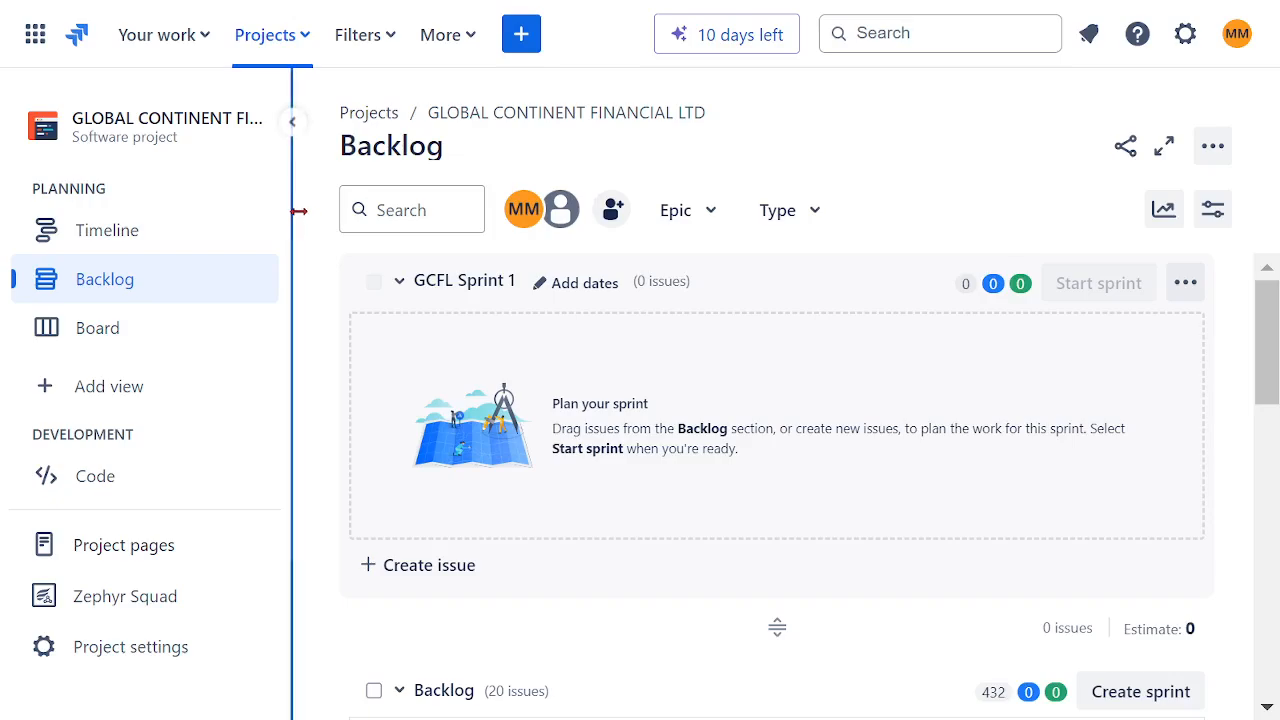
# Step: Collapse the project sidebar and browse the backlog's user stories and tasks
pyautogui.moveTo(300, 150)
pyautogui.click(292, 123)
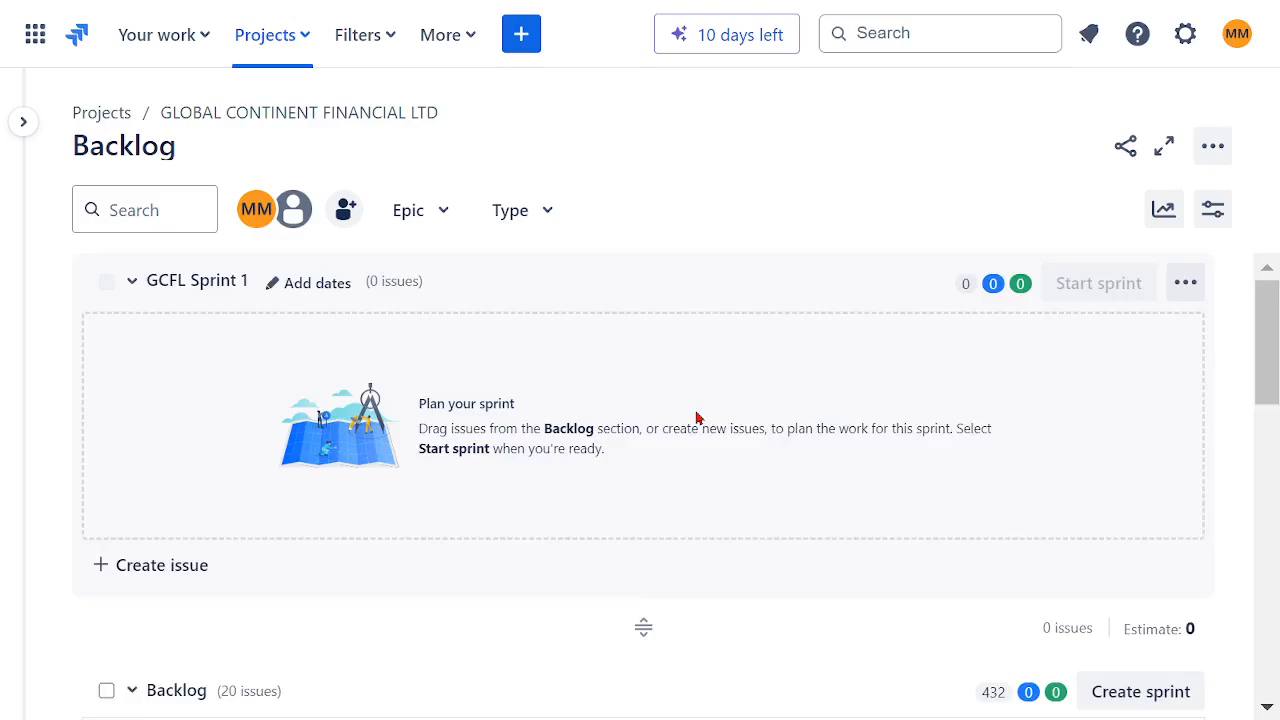
pyautogui.scroll(-5, 697, 418)
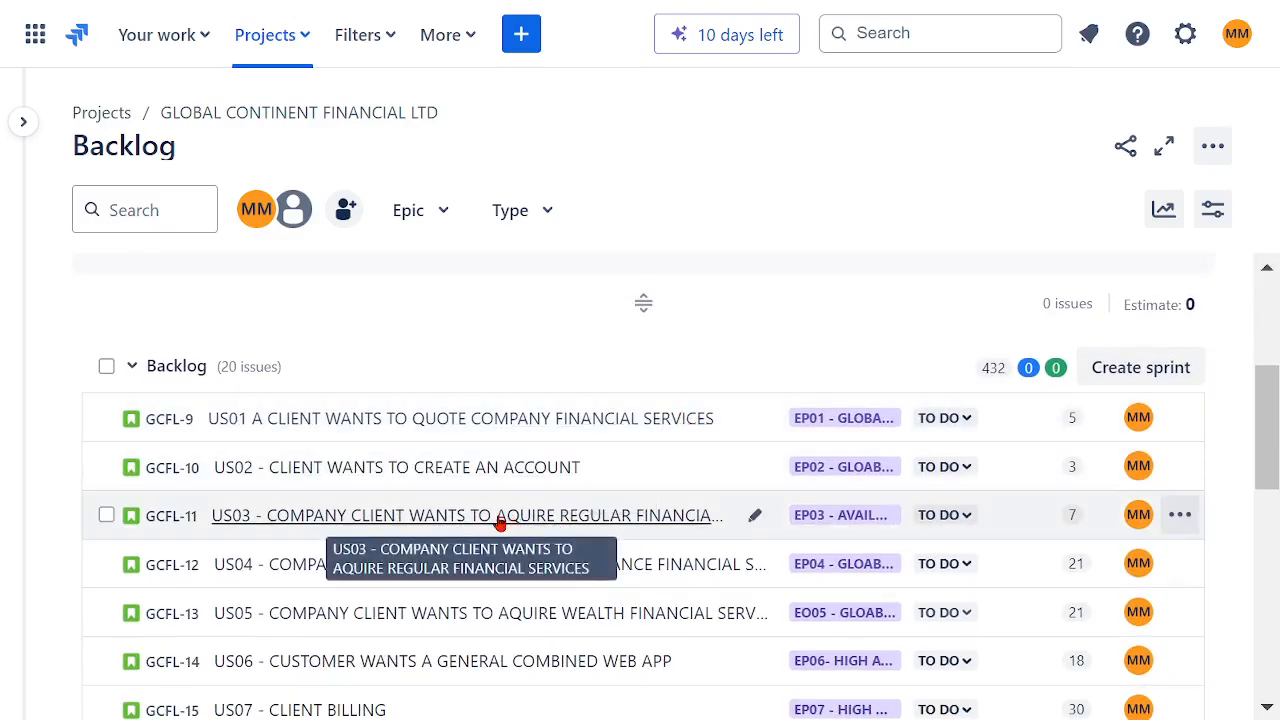
pyautogui.scroll(2, 495, 527)
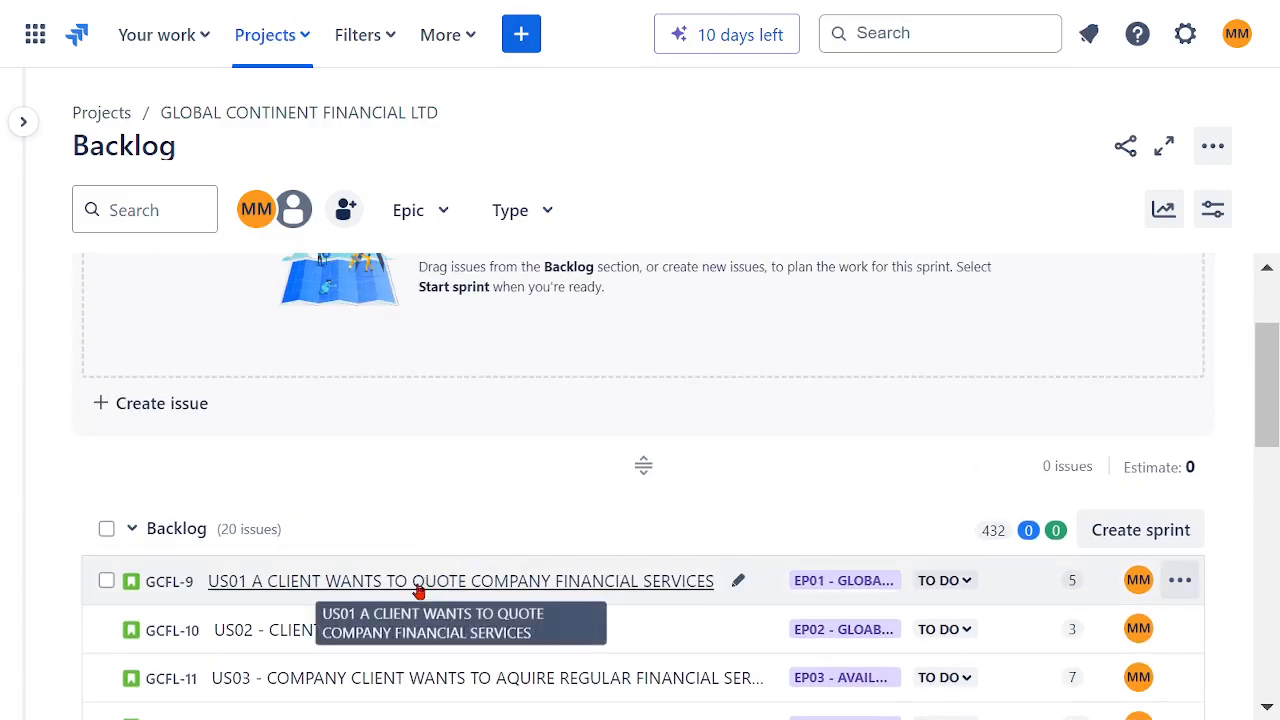
pyautogui.scroll(-5, 600, 534)
pyautogui.scroll(-1, 595, 534)
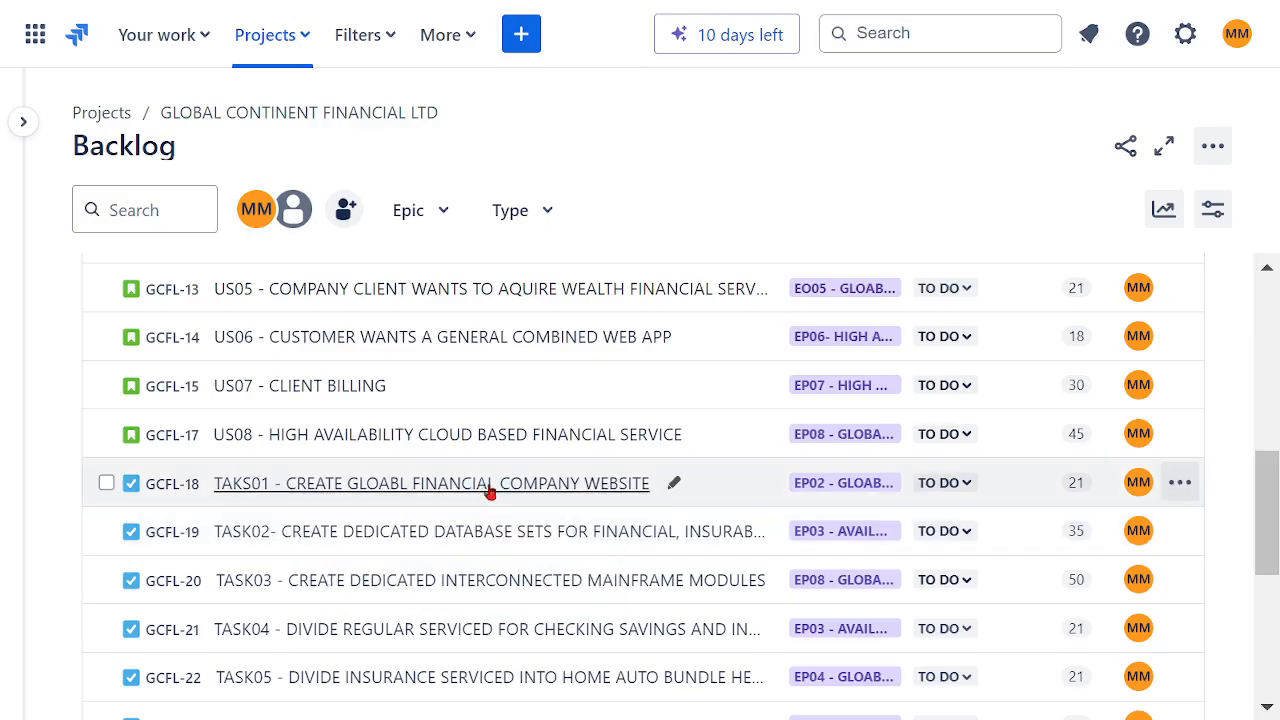
pyautogui.scroll(2, 560, 500)
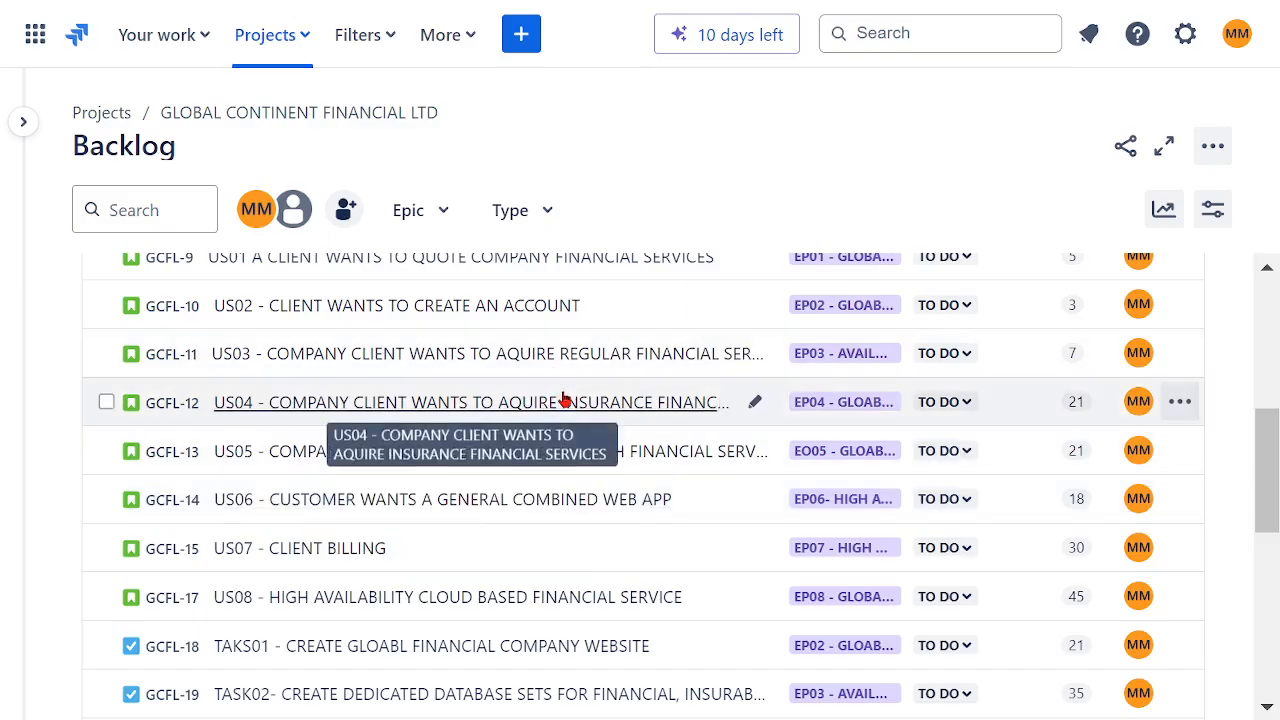
pyautogui.scroll(2, 565, 400)
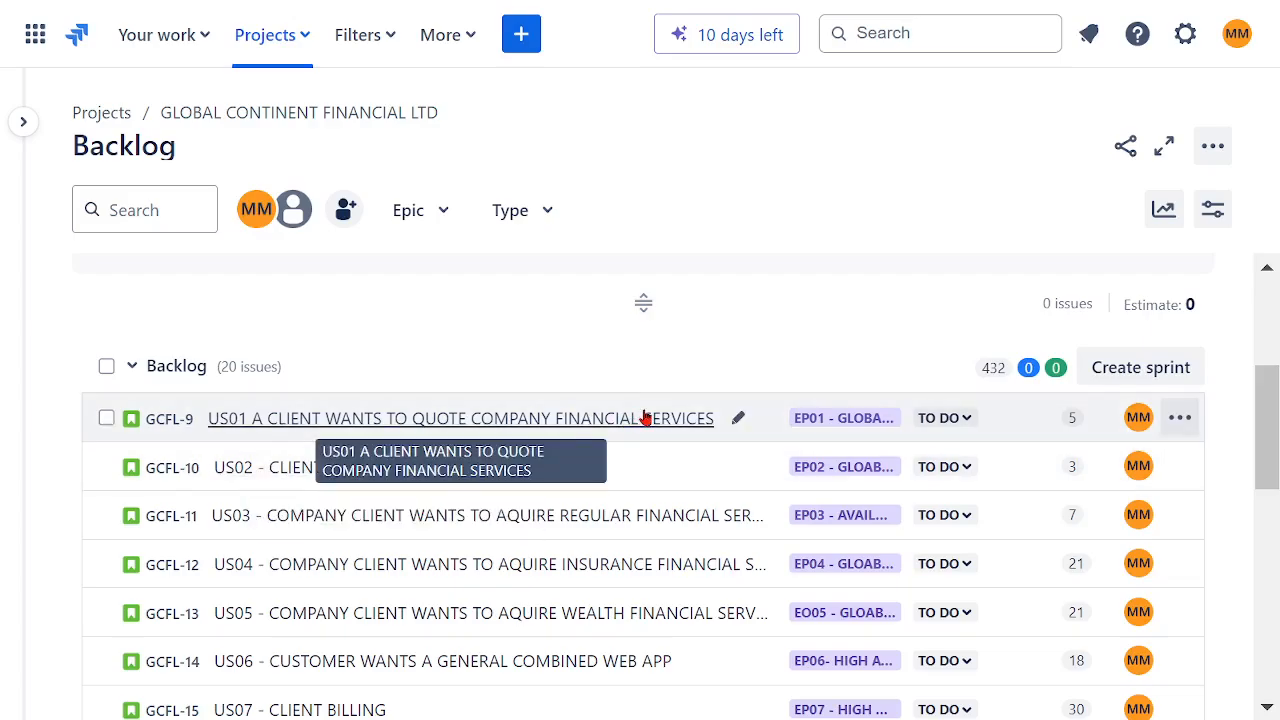
pyautogui.scroll(2, 645, 418)
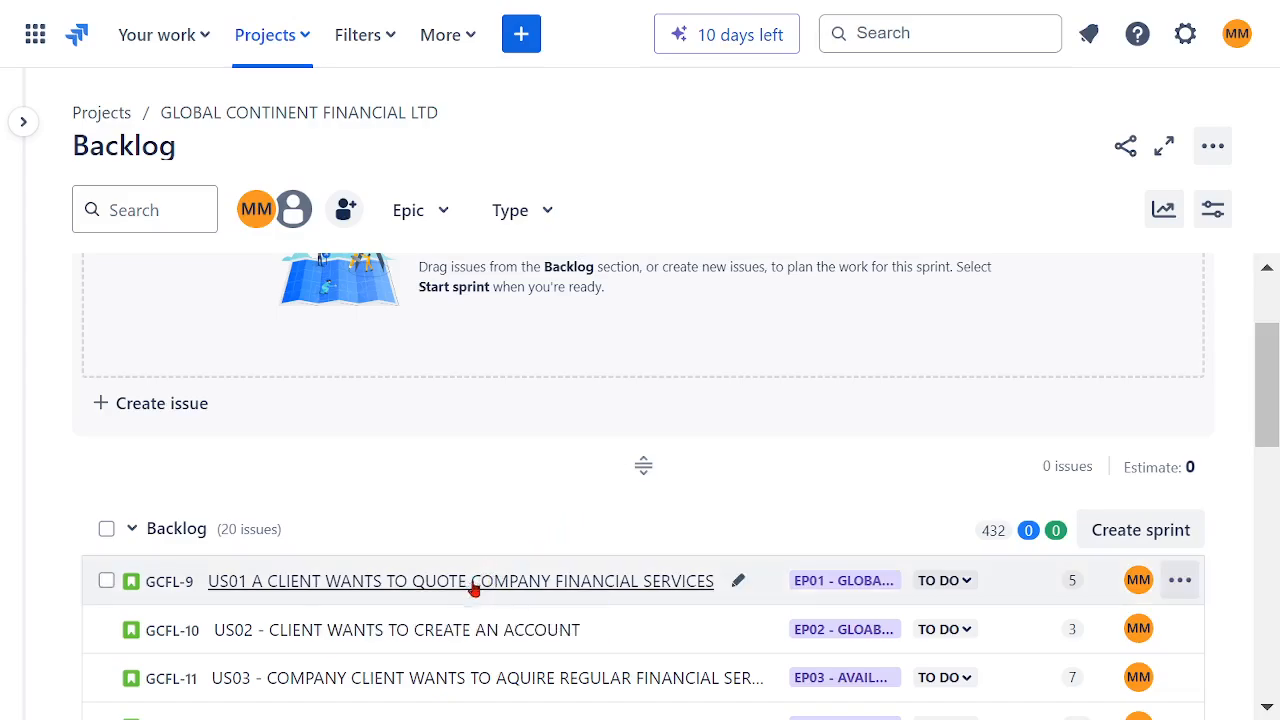
# Step: Move US01 and US02 from the backlog into GCFL Sprint 1
pyautogui.moveTo(474, 590); pyautogui.dragTo(672, 470)
pyautogui.moveTo(500, 568); pyautogui.dragTo(502, 396)
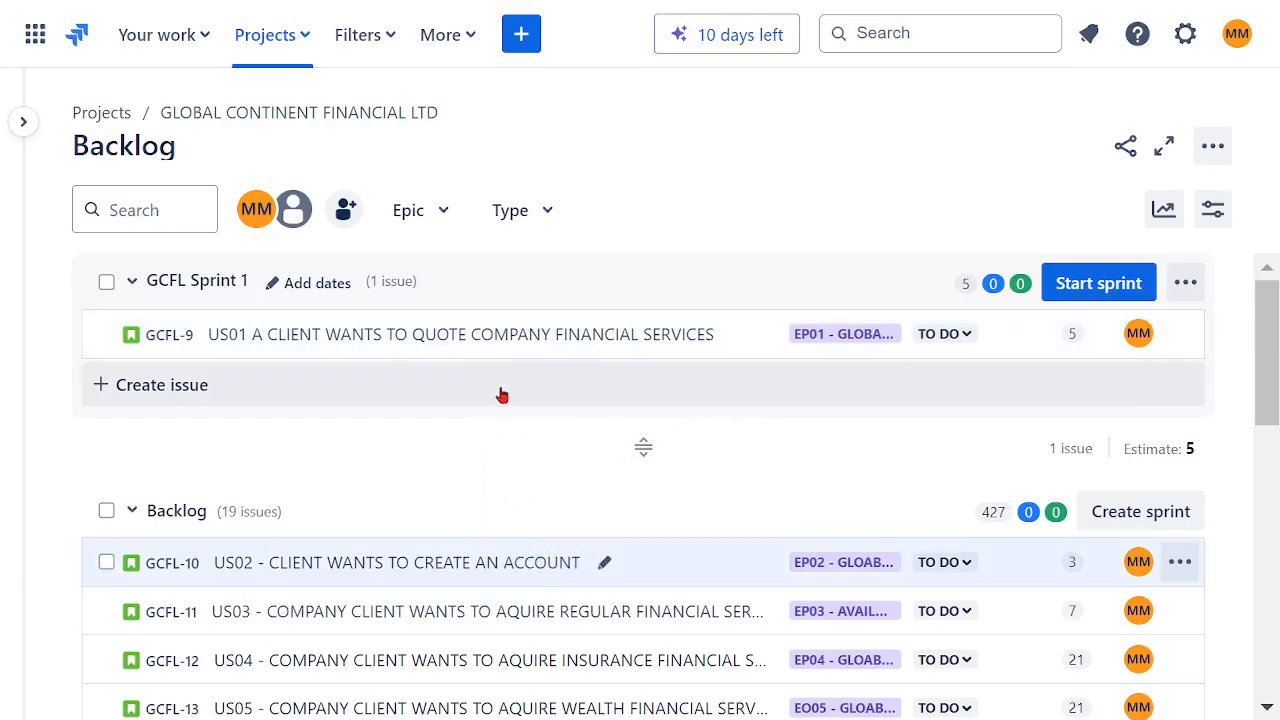
pyautogui.moveTo(444, 552); pyautogui.dragTo(448, 328)
# Step: Move TAKS01 and US06 from the backlog into GCFL Sprint 1
pyautogui.scroll(-5, 535, 530)
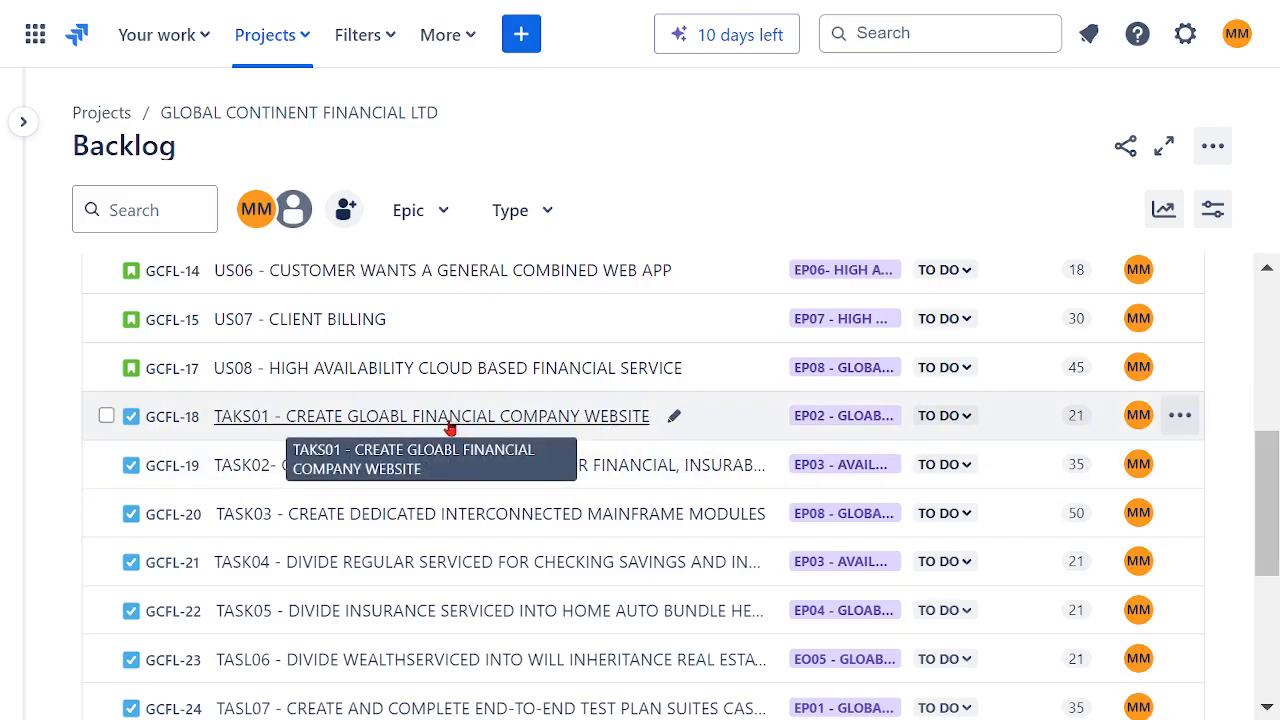
pyautogui.moveTo(450, 427)
pyautogui.mouseDown()
pyautogui.moveTo(455, 241)
pyautogui.moveTo(462, 412)
pyautogui.mouseUp()
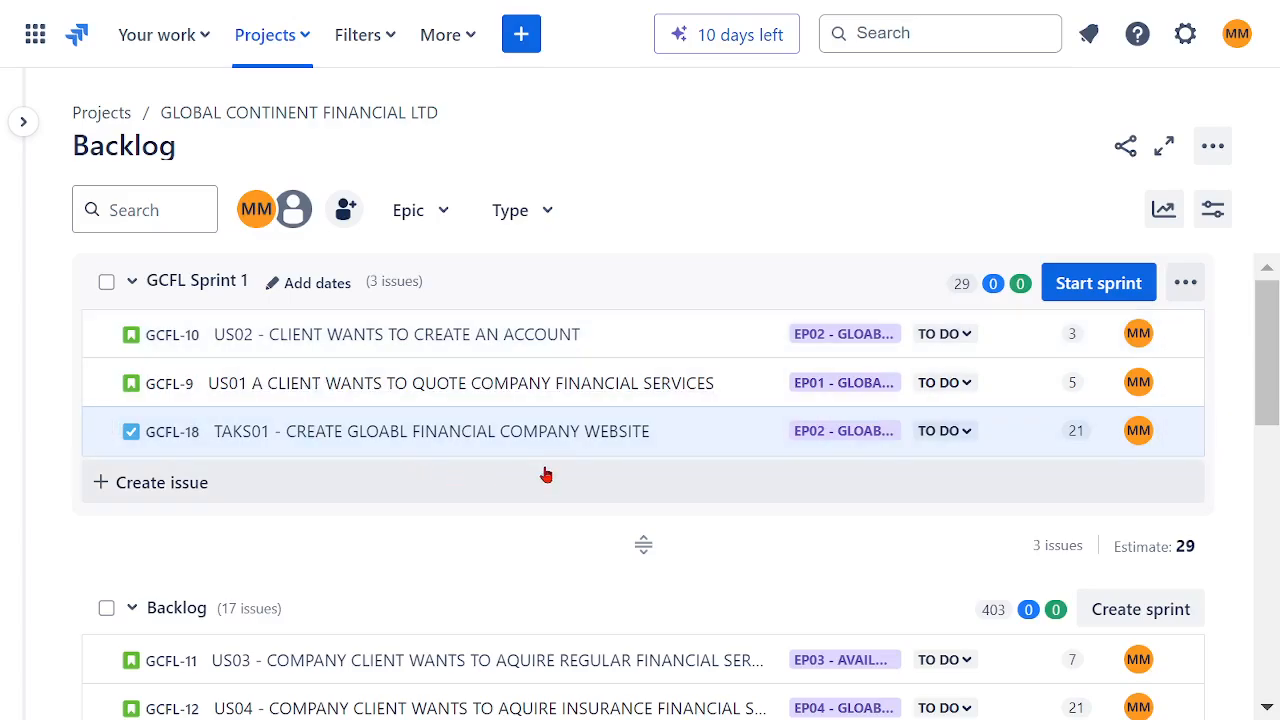
pyautogui.scroll(-5, 580, 480)
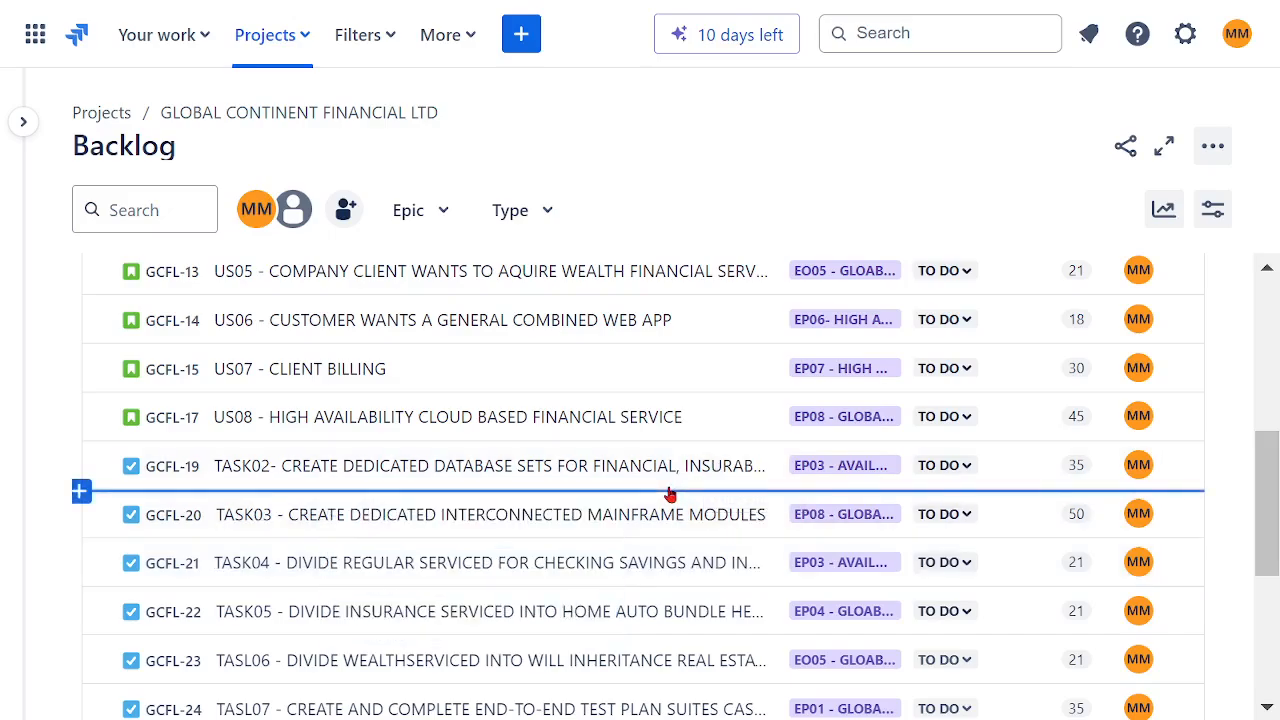
pyautogui.scroll(-4, 670, 492)
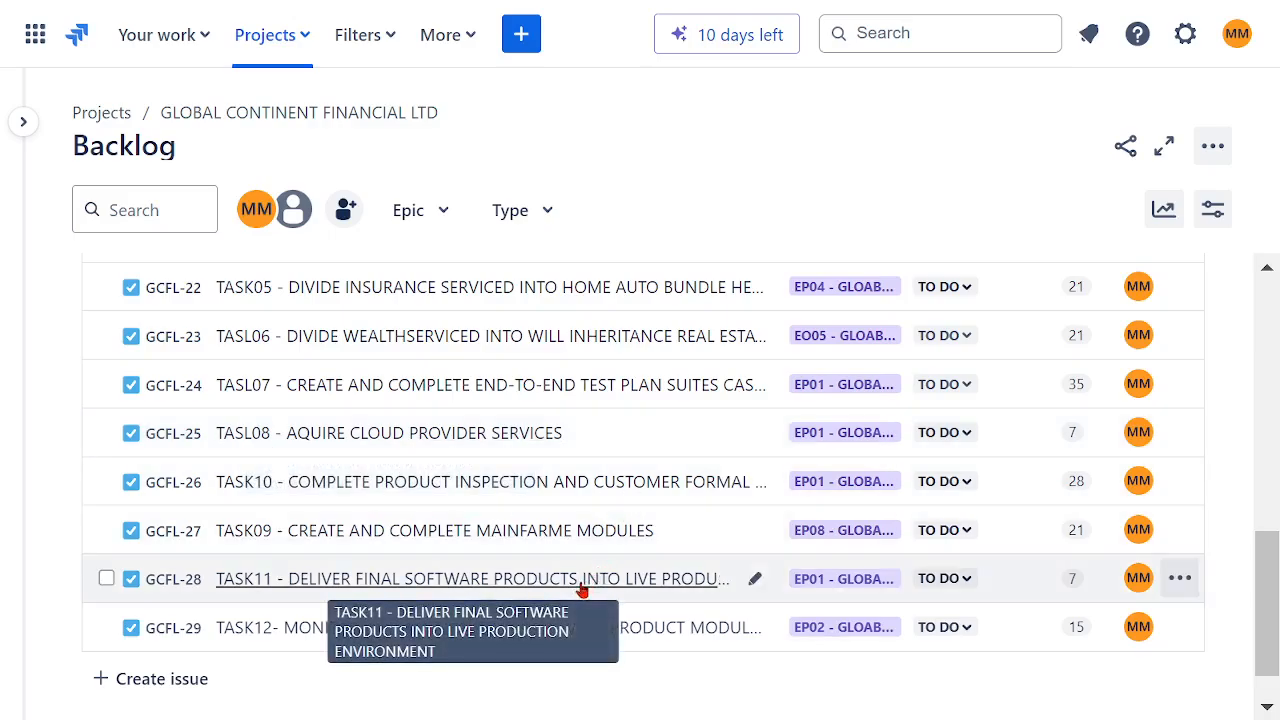
pyautogui.scroll(3, 586, 495)
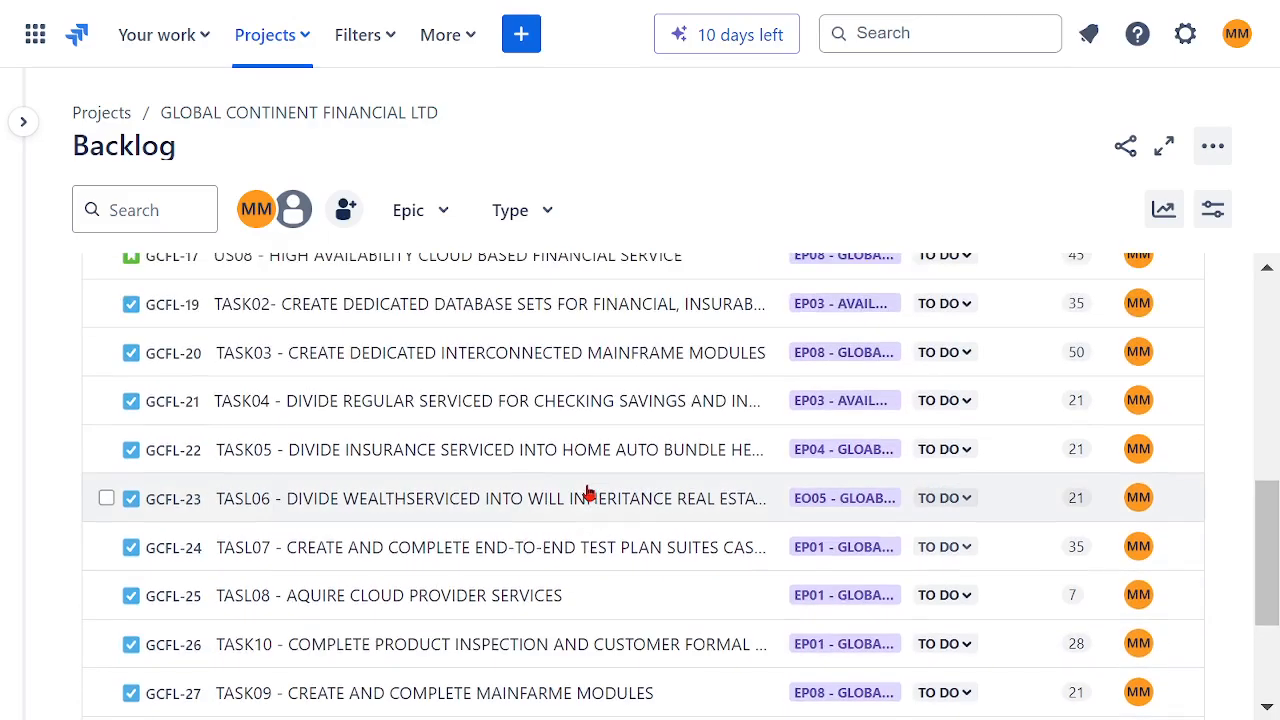
pyautogui.scroll(2, 586, 503)
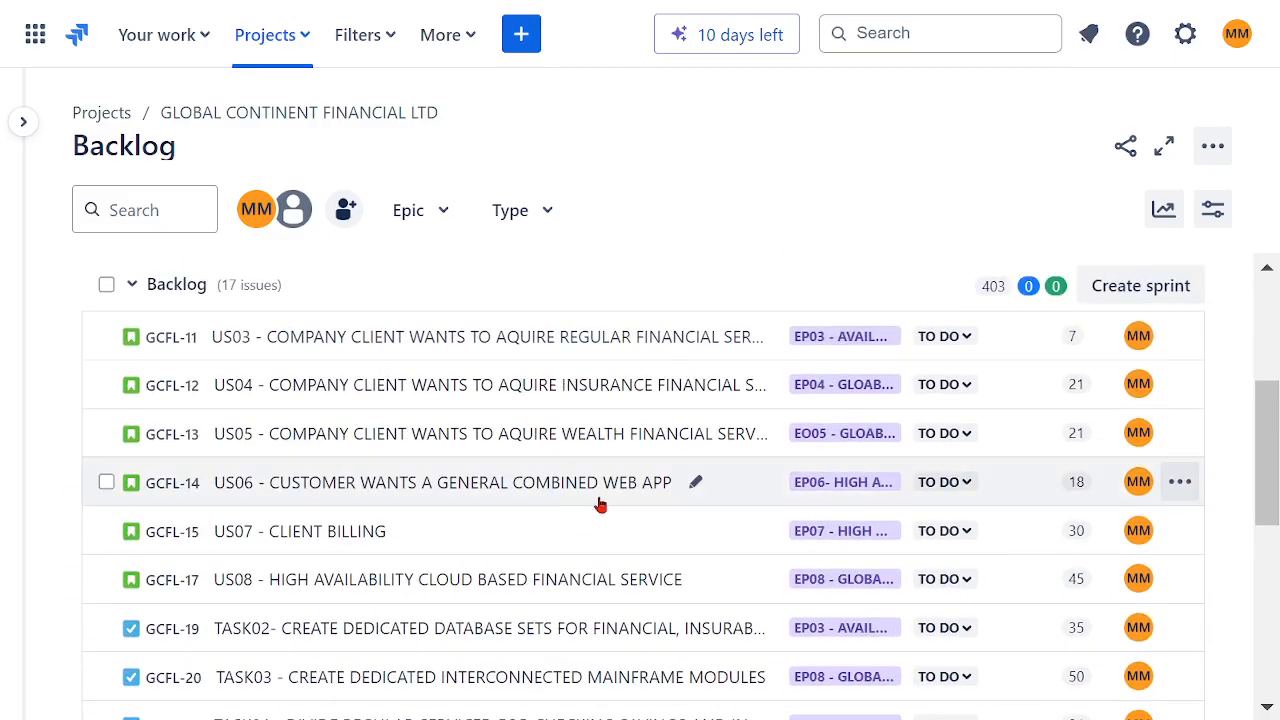
pyautogui.scroll(2, 600, 505)
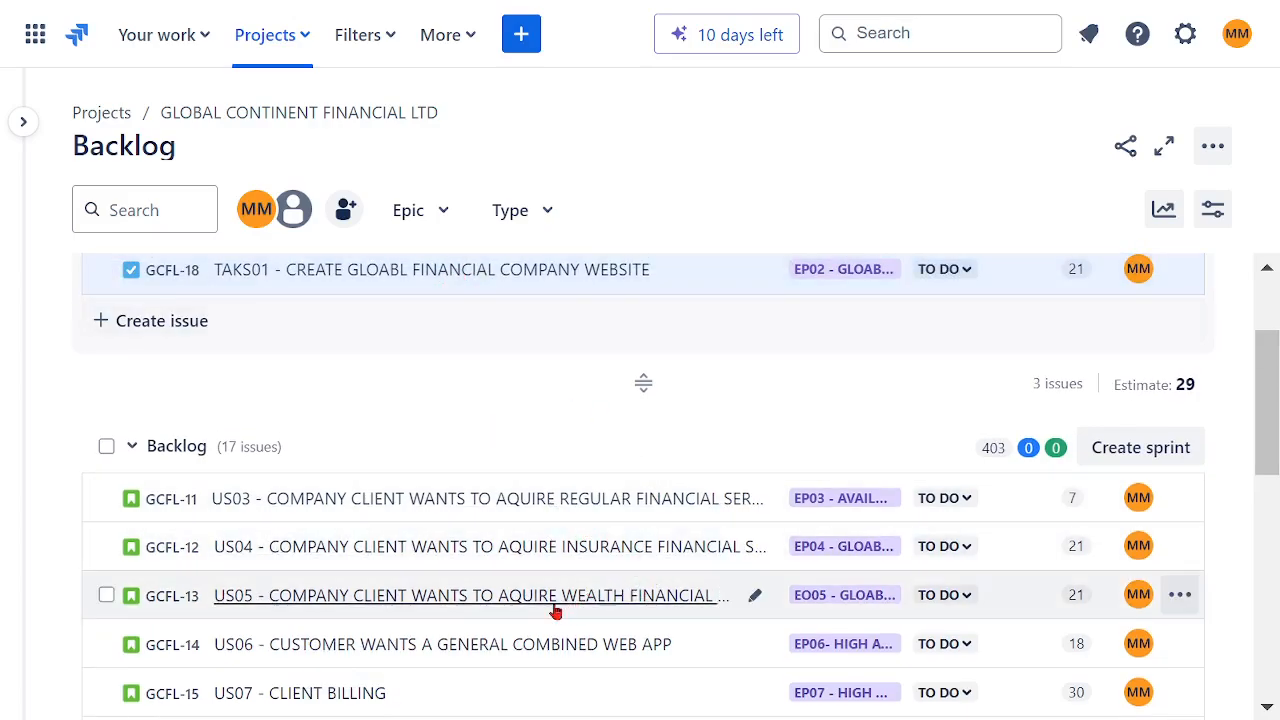
pyautogui.scroll(-2, 523, 646)
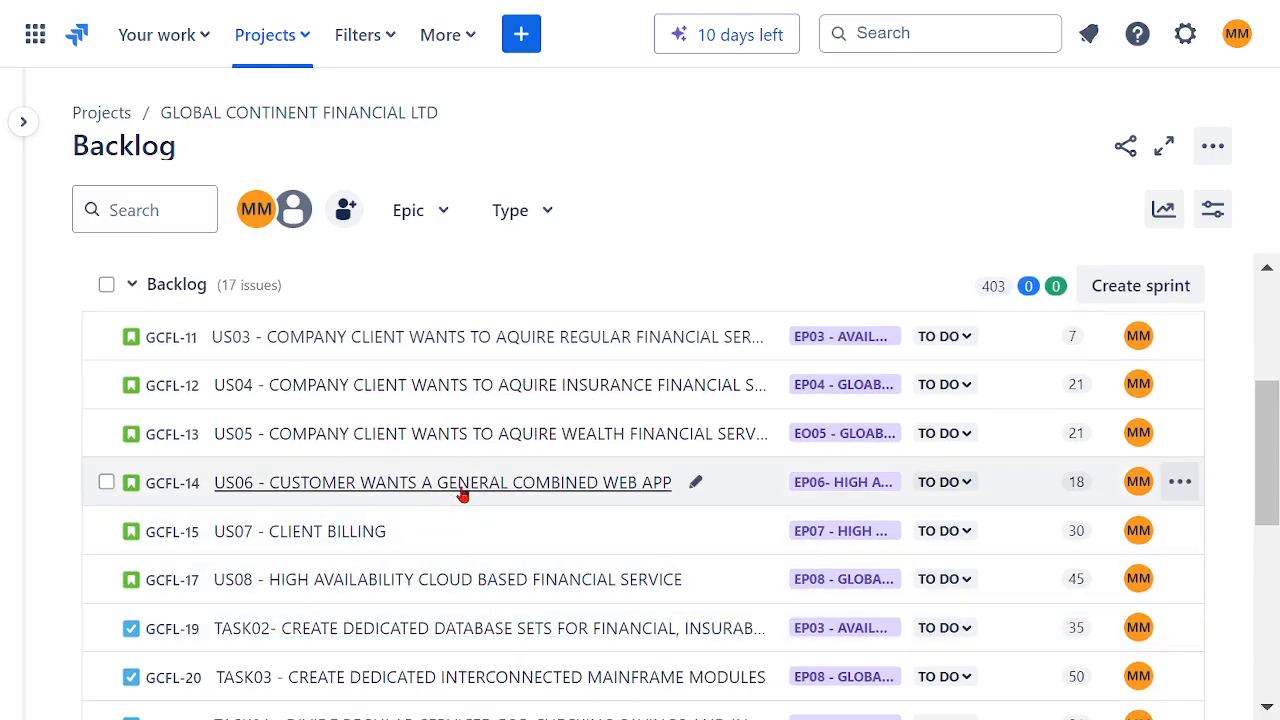
pyautogui.moveTo(460, 494)
pyautogui.mouseDown()
pyautogui.moveTo(477, 237)
pyautogui.moveTo(458, 303)
pyautogui.moveTo(462, 475)
pyautogui.mouseUp()
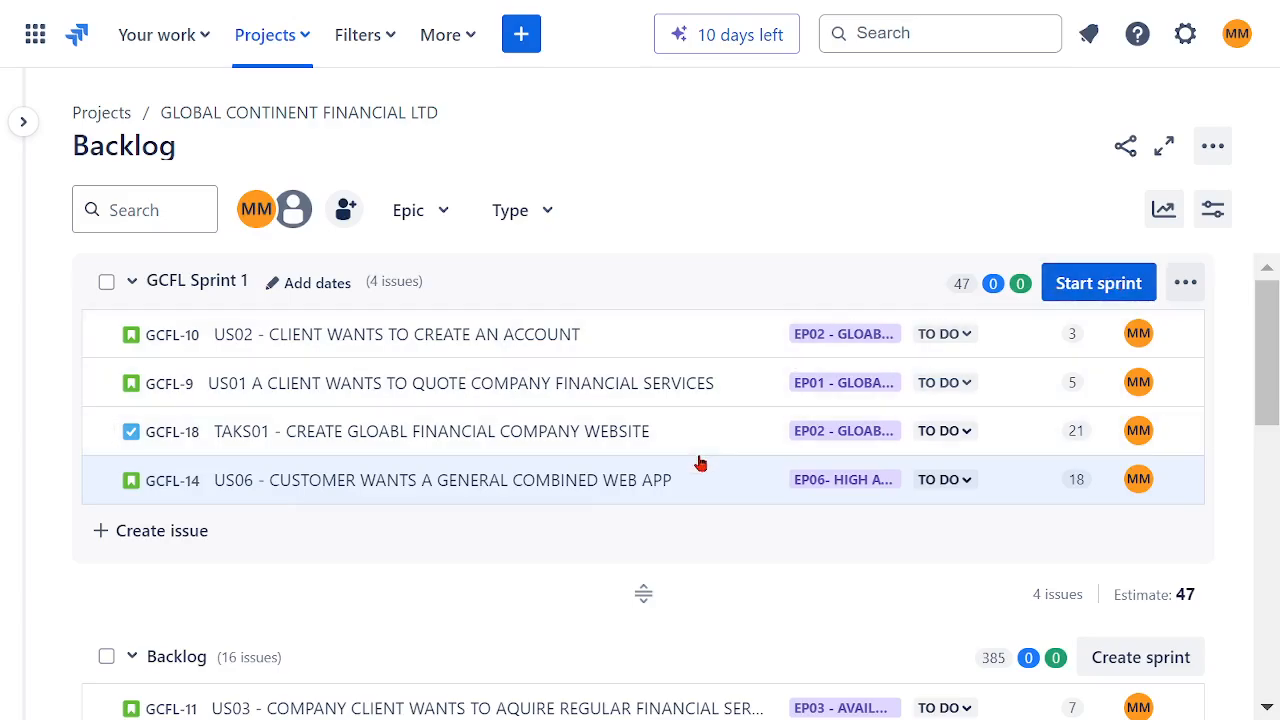
# Step: Move US08 and TASK02 from the backlog into GCFL Sprint 1
pyautogui.scroll(-3, 700, 460)
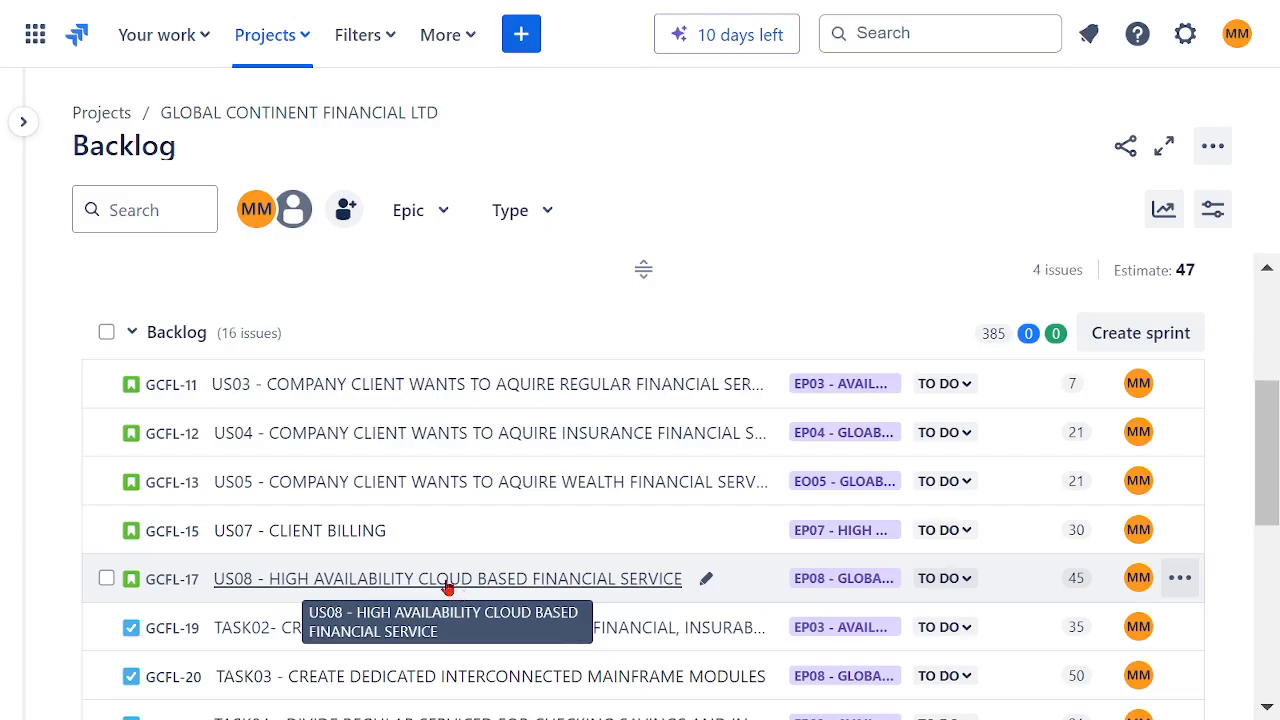
pyautogui.moveTo(448, 588); pyautogui.dragTo(453, 510)
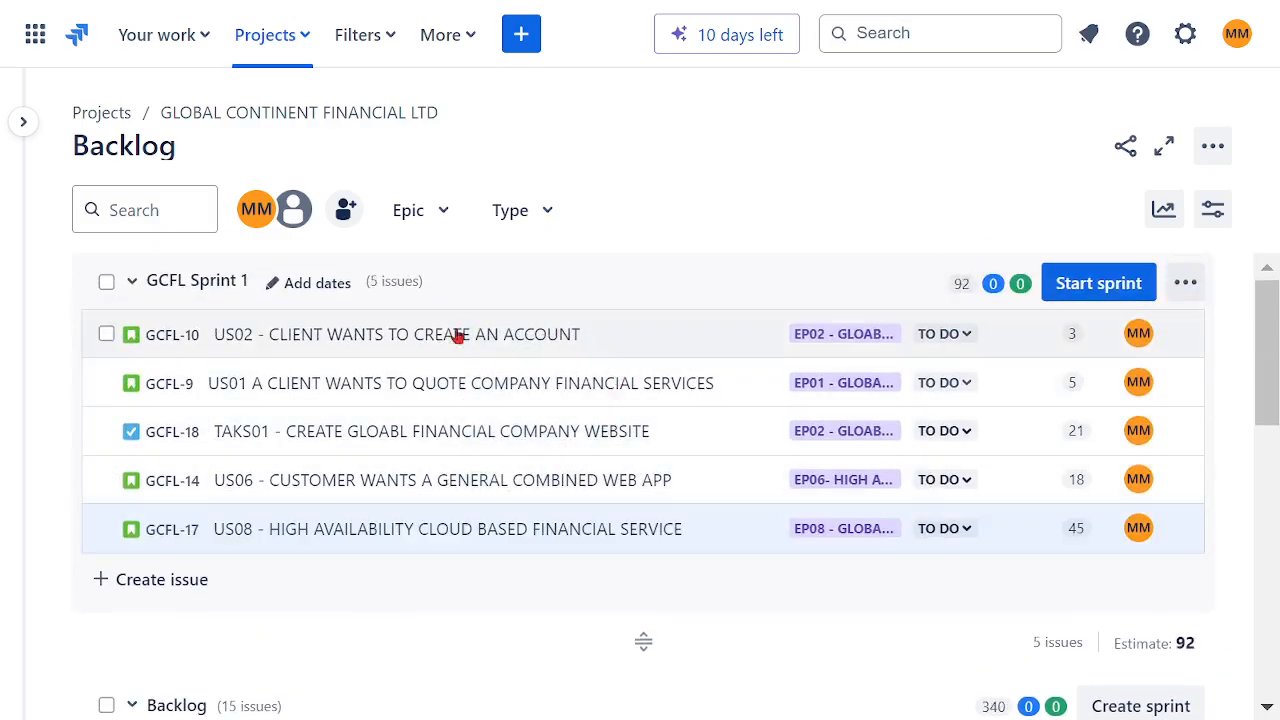
pyautogui.scroll(-5, 564, 481)
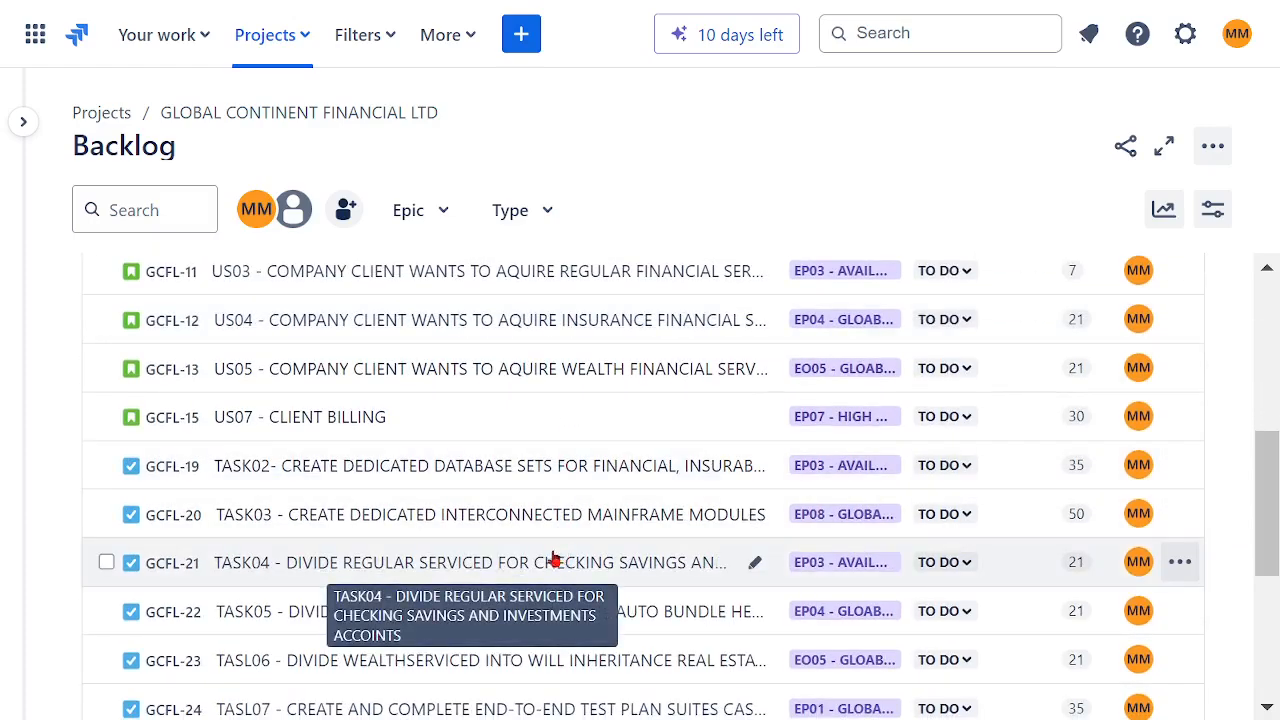
pyautogui.scroll(-3, 590, 520)
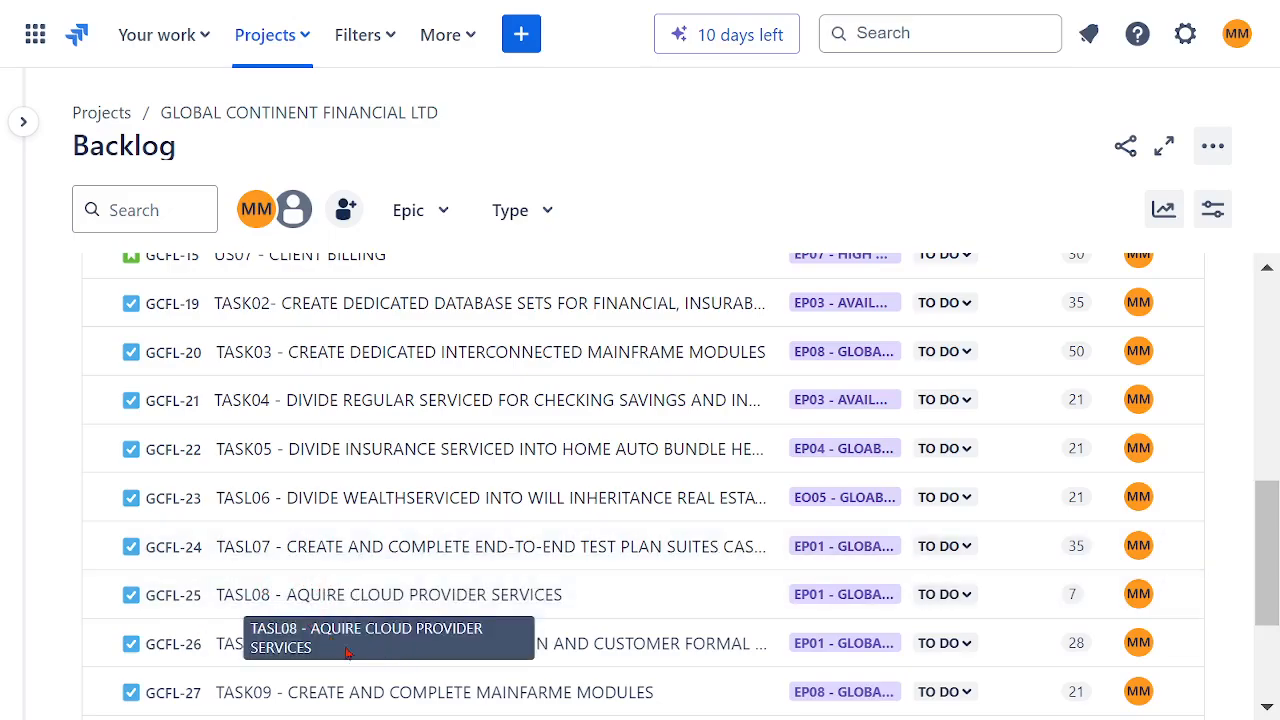
pyautogui.scroll(-3, 500, 630)
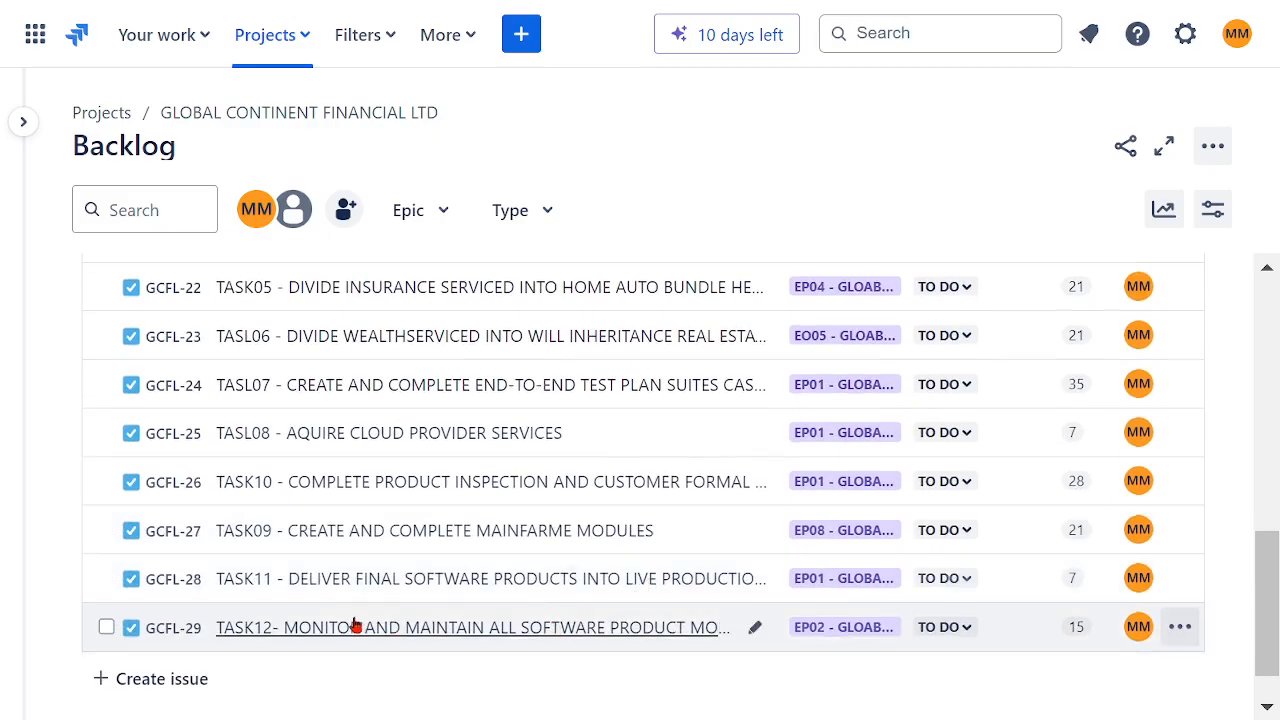
pyautogui.scroll(10, 505, 540)
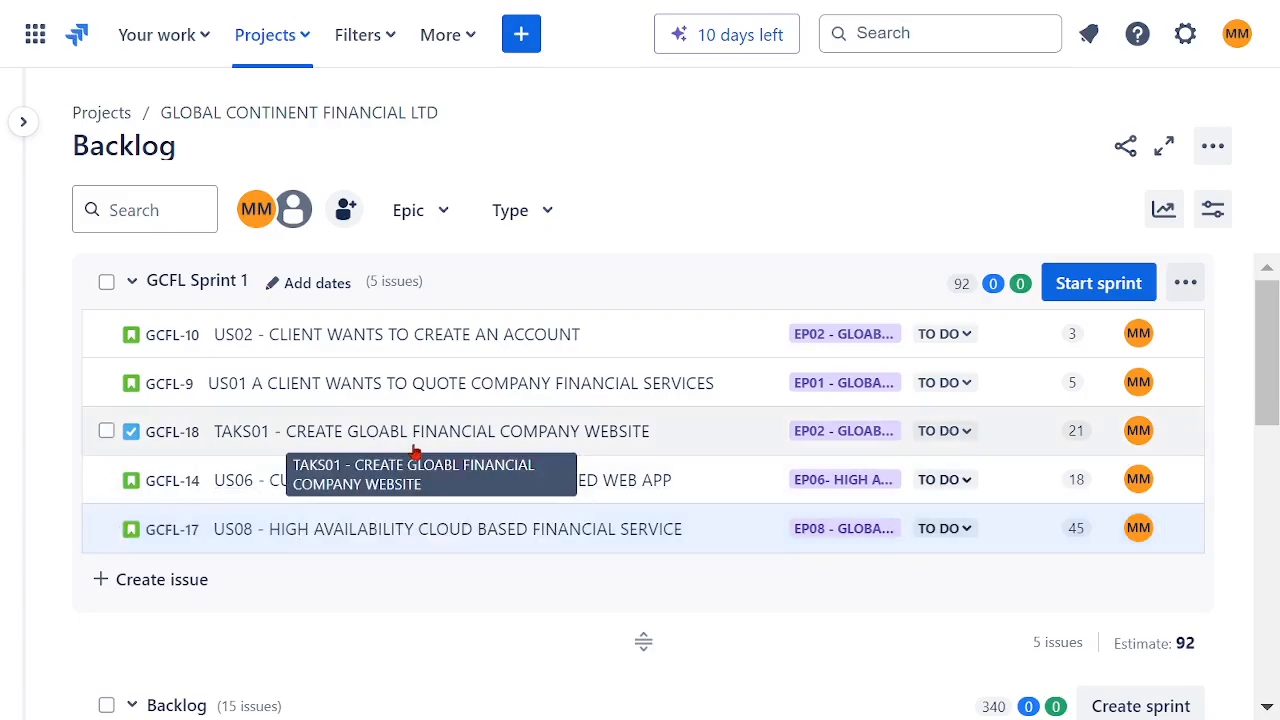
pyautogui.scroll(-5, 520, 510)
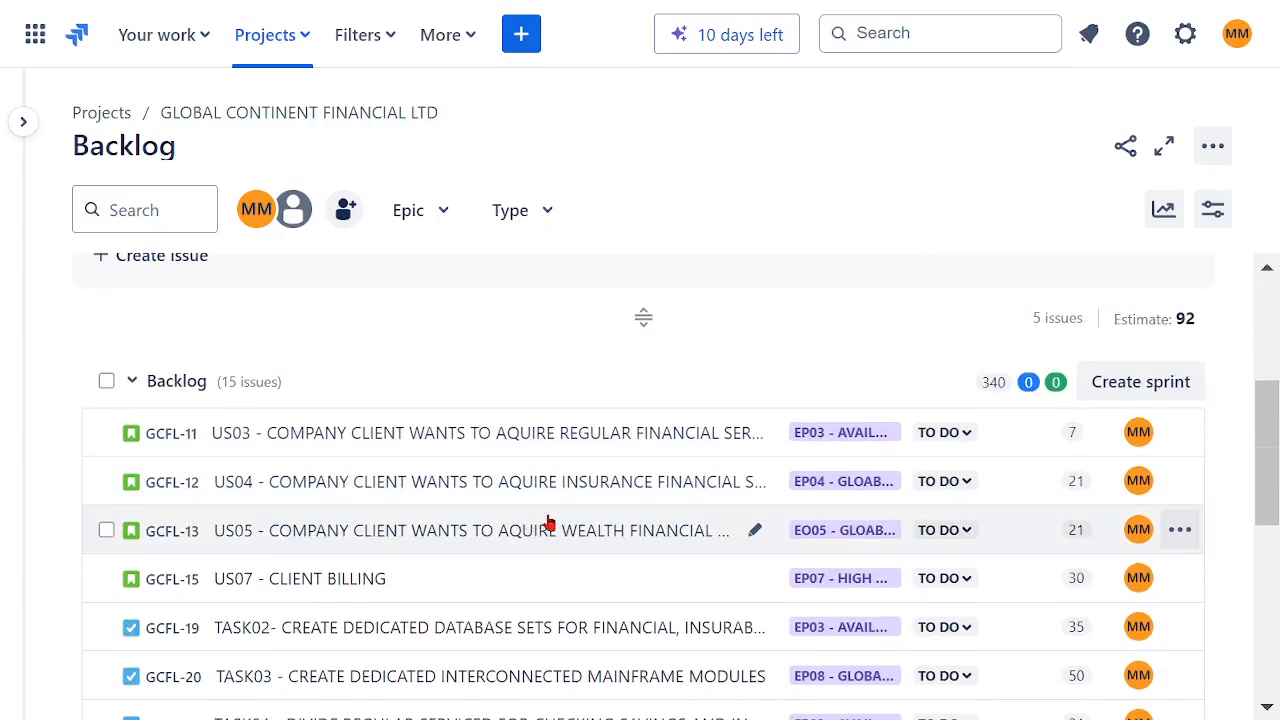
pyautogui.scroll(-2, 548, 522)
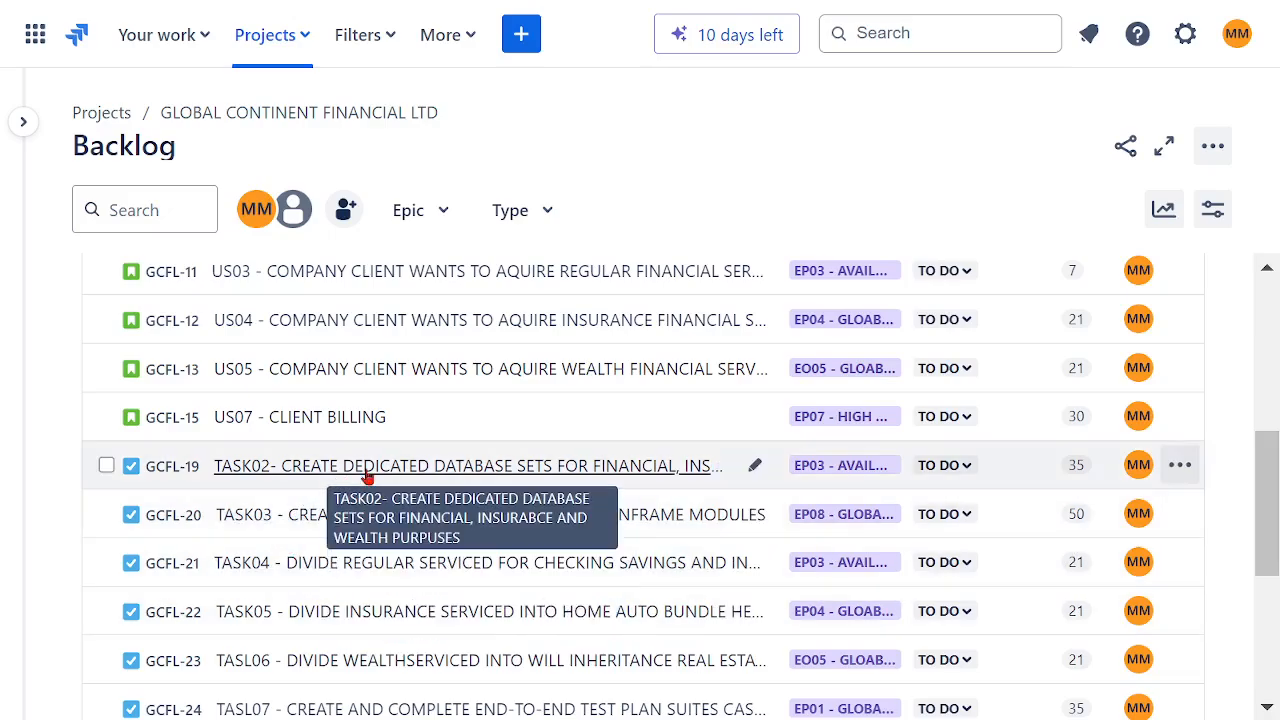
pyautogui.moveTo(366, 471); pyautogui.dragTo(380, 582)
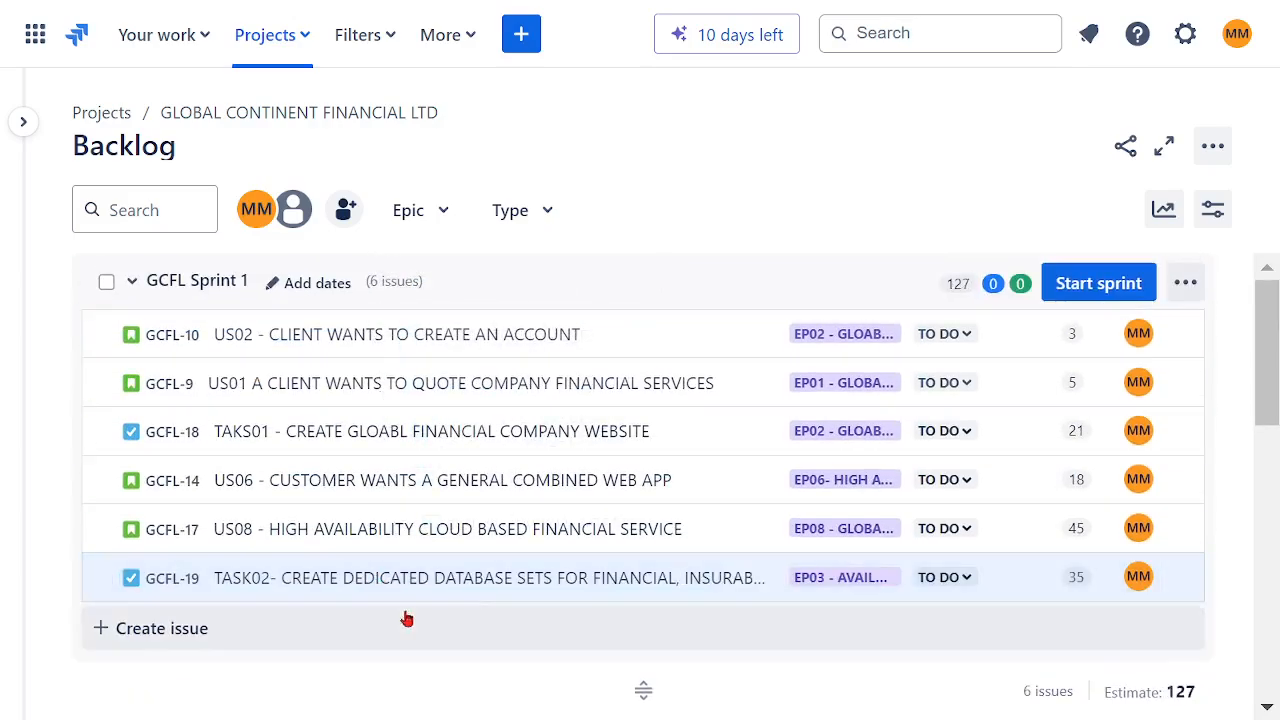
# Step: Open the start dialog for GCFL Sprint 1 and set its duration to 1 week
pyautogui.scroll(-4, 565, 530)
pyautogui.scroll(-3, 565, 527)
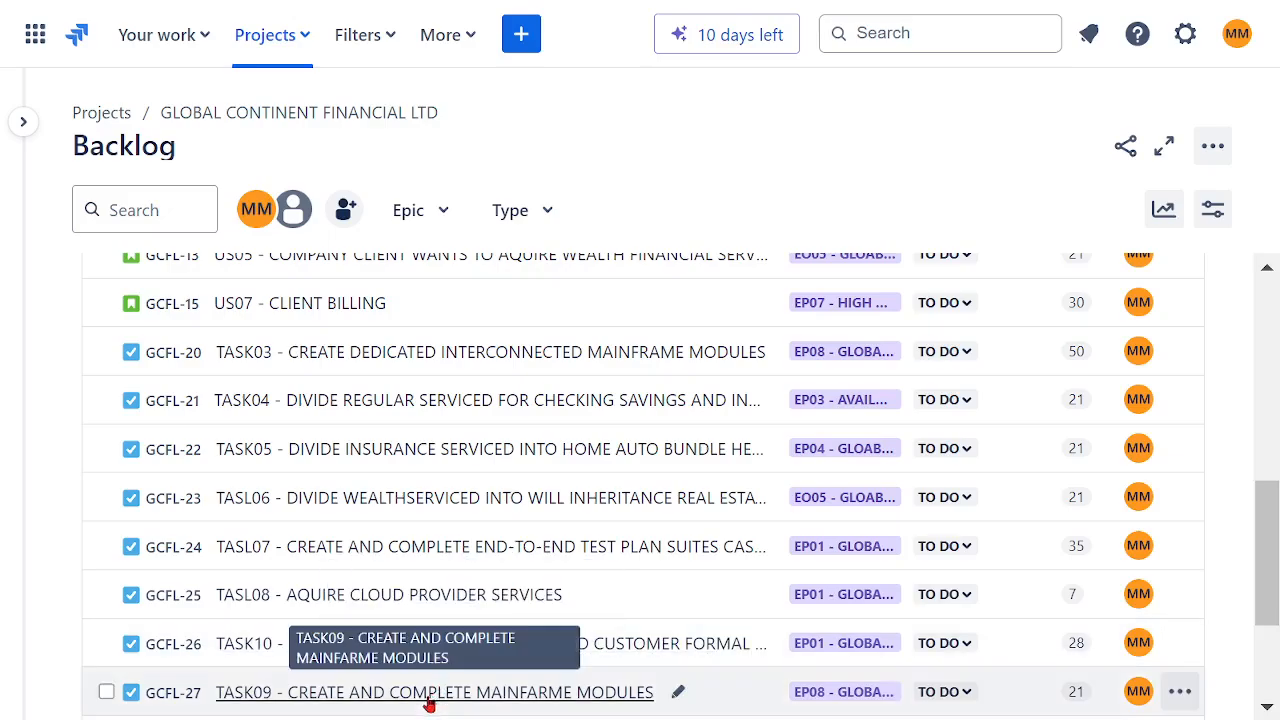
pyautogui.scroll(-3, 590, 595)
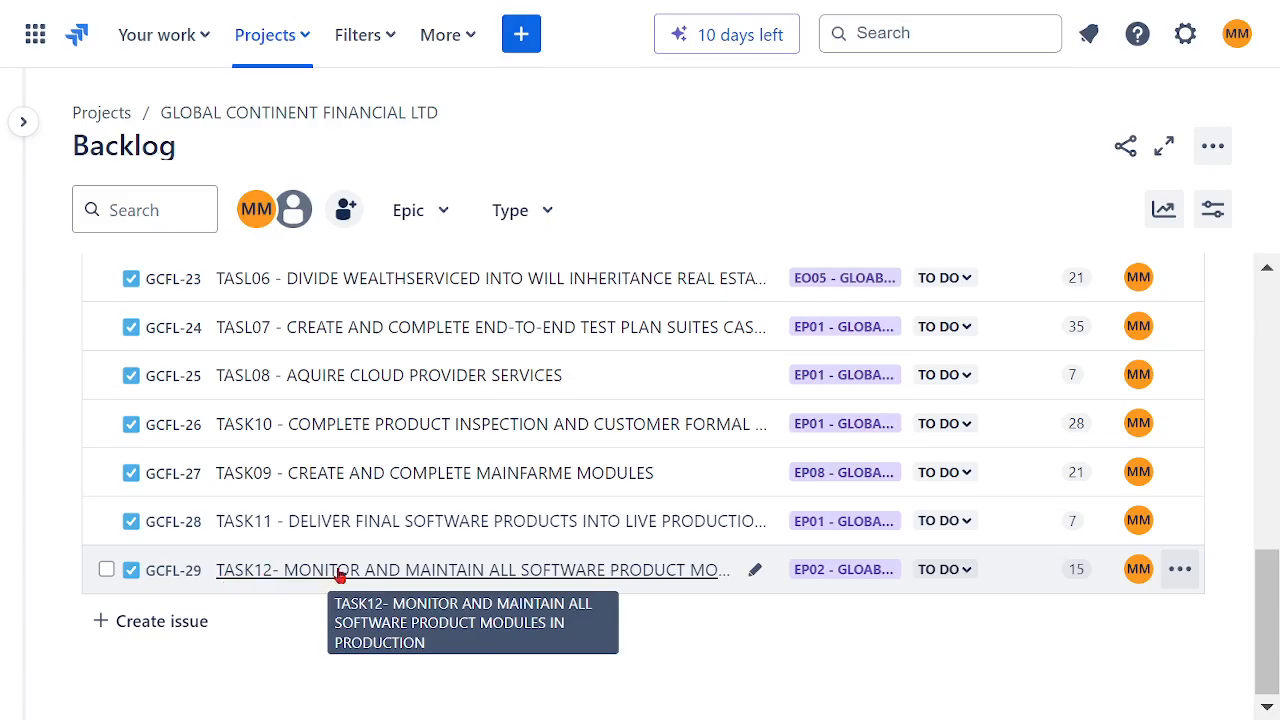
pyautogui.scroll(3, 534, 491)
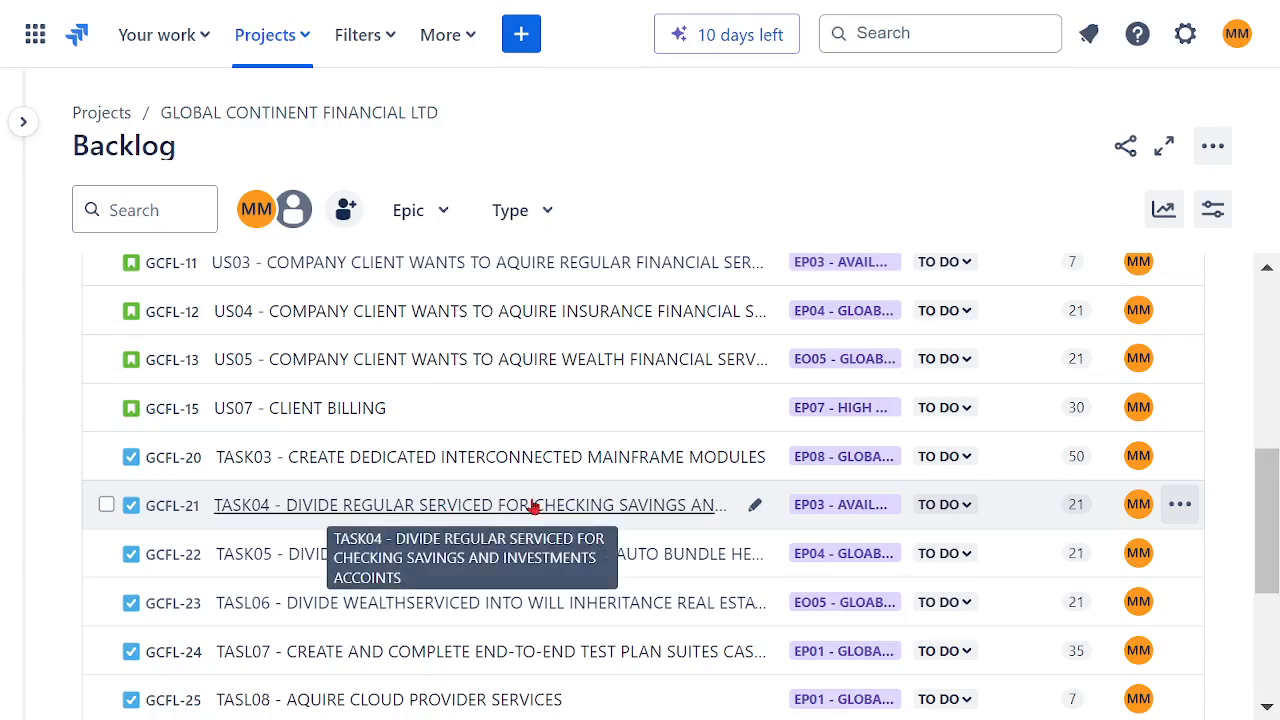
pyautogui.scroll(5, 534, 507)
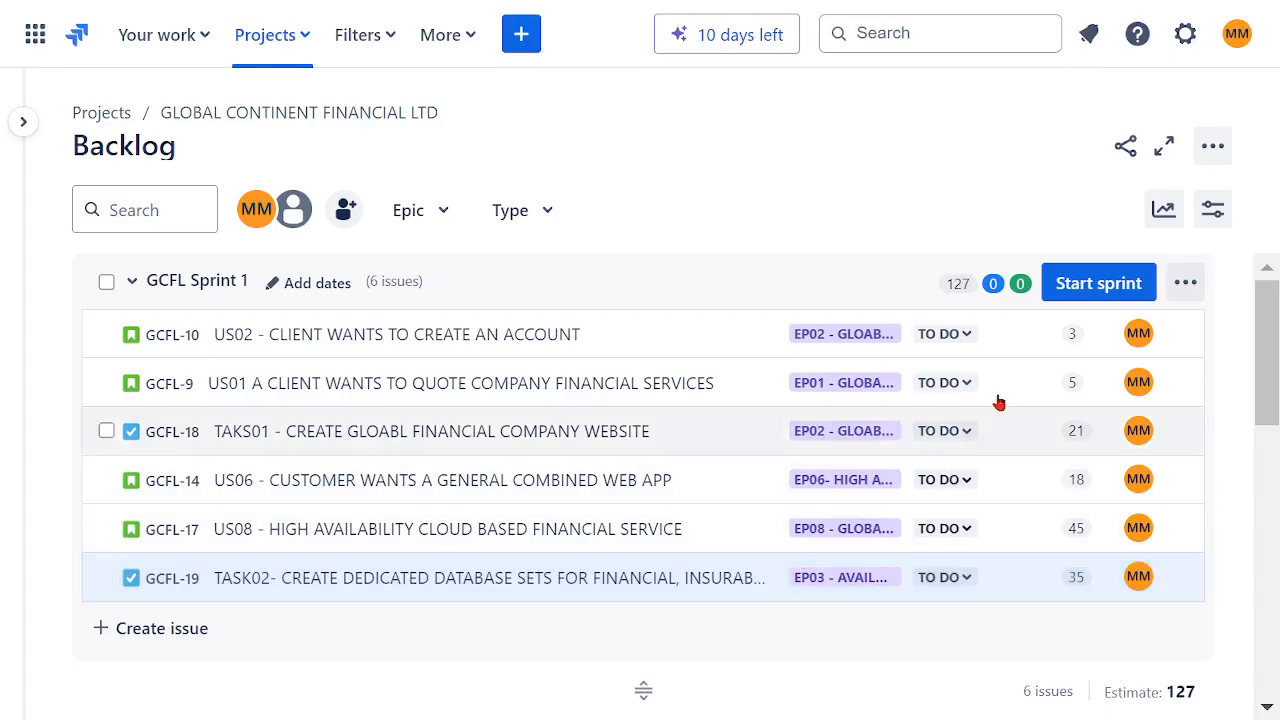
pyautogui.click(1108, 284)
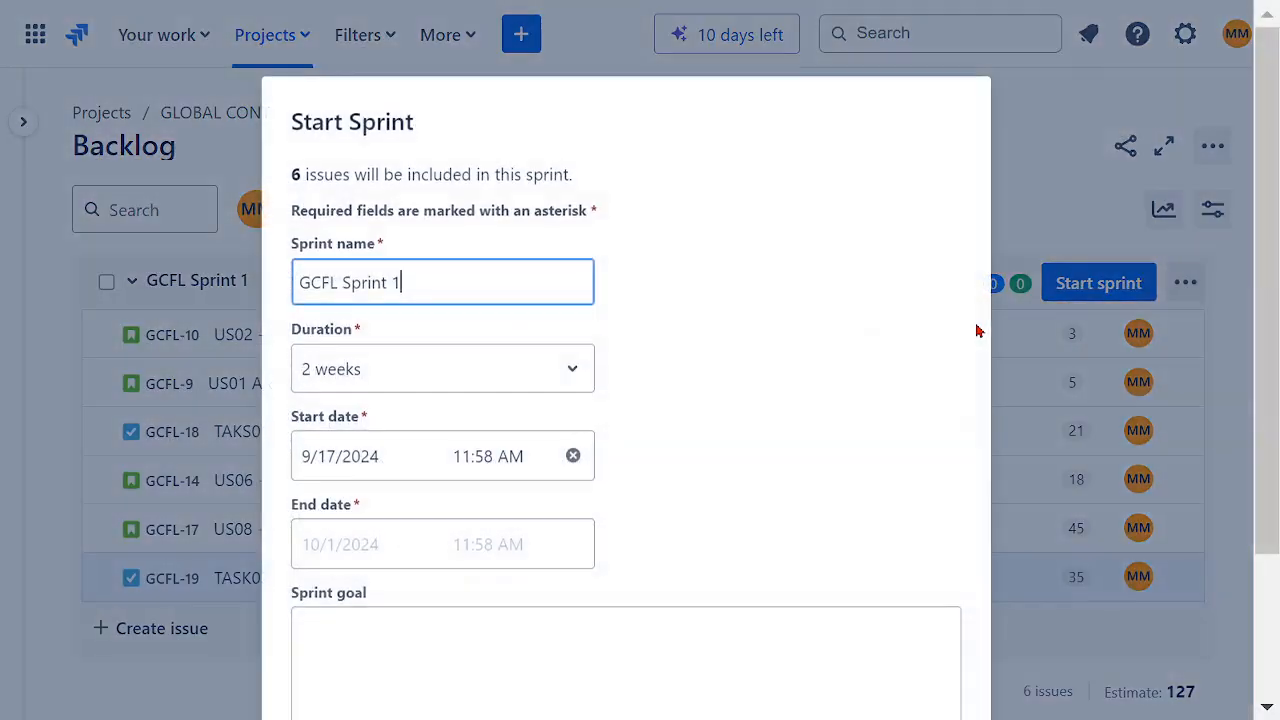
pyautogui.click(574, 379)
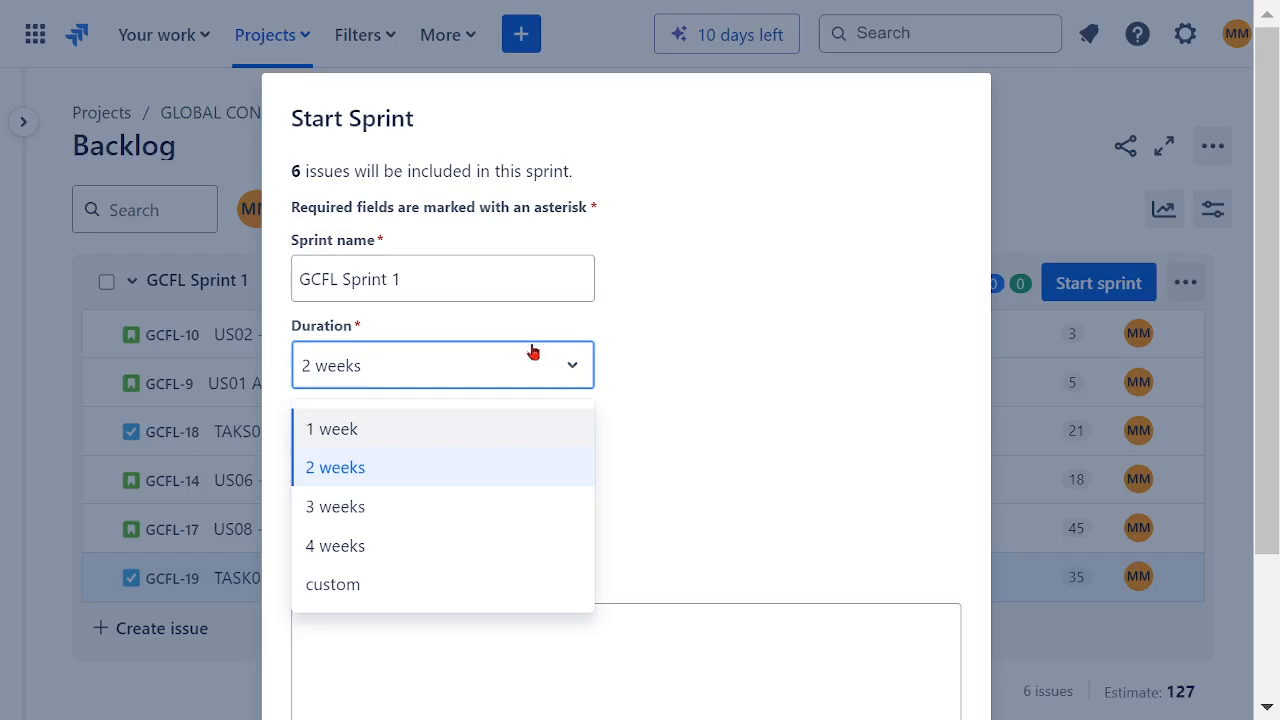
pyautogui.click(352, 435)
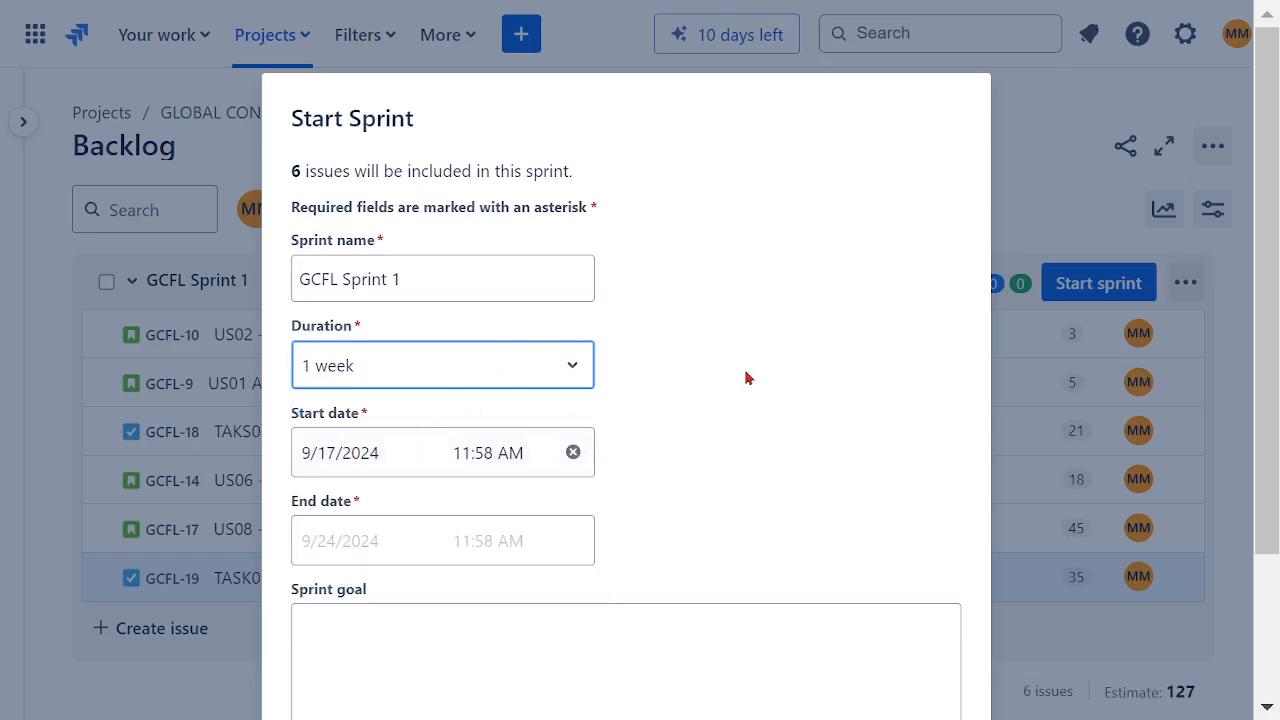
# Step: Set the sprint goal to COMPLETE FIRST STEPS and start the sprint, dismissing the confirmation notice
pyautogui.scroll(-2, 700, 370)
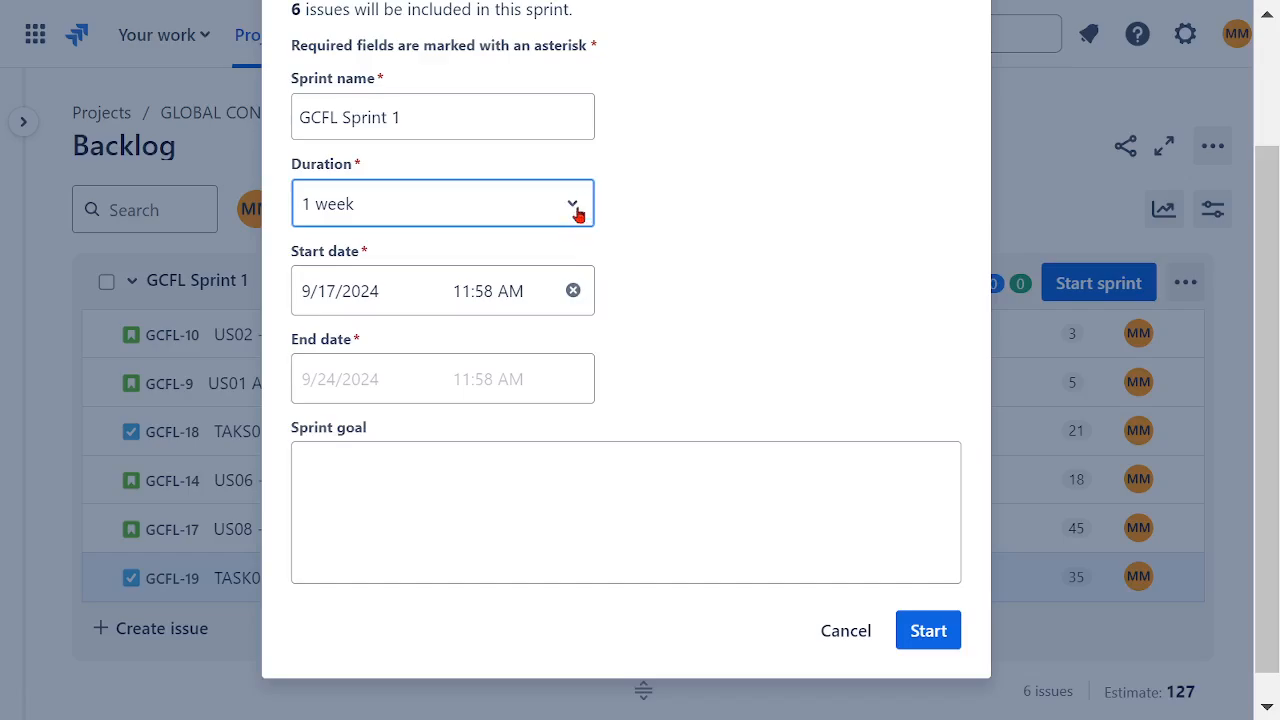
pyautogui.scroll(-1, 663, 340)
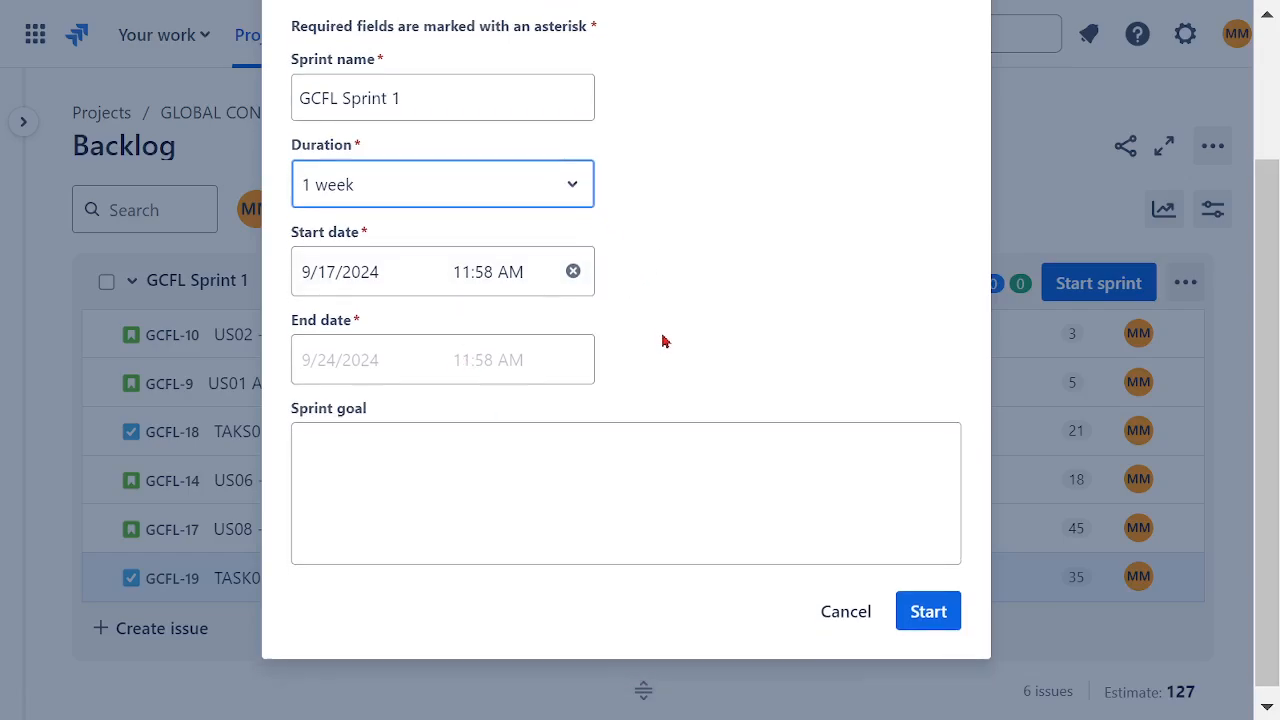
pyautogui.click(526, 440)
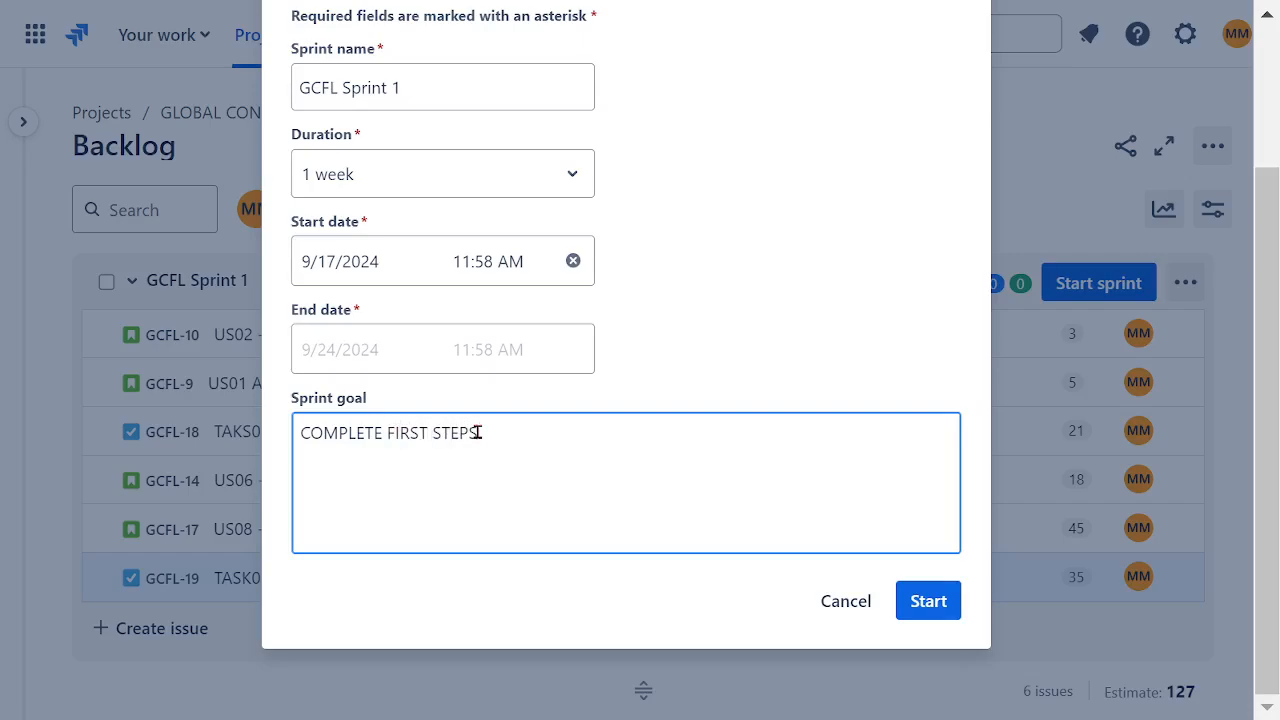
pyautogui.click(935, 600)
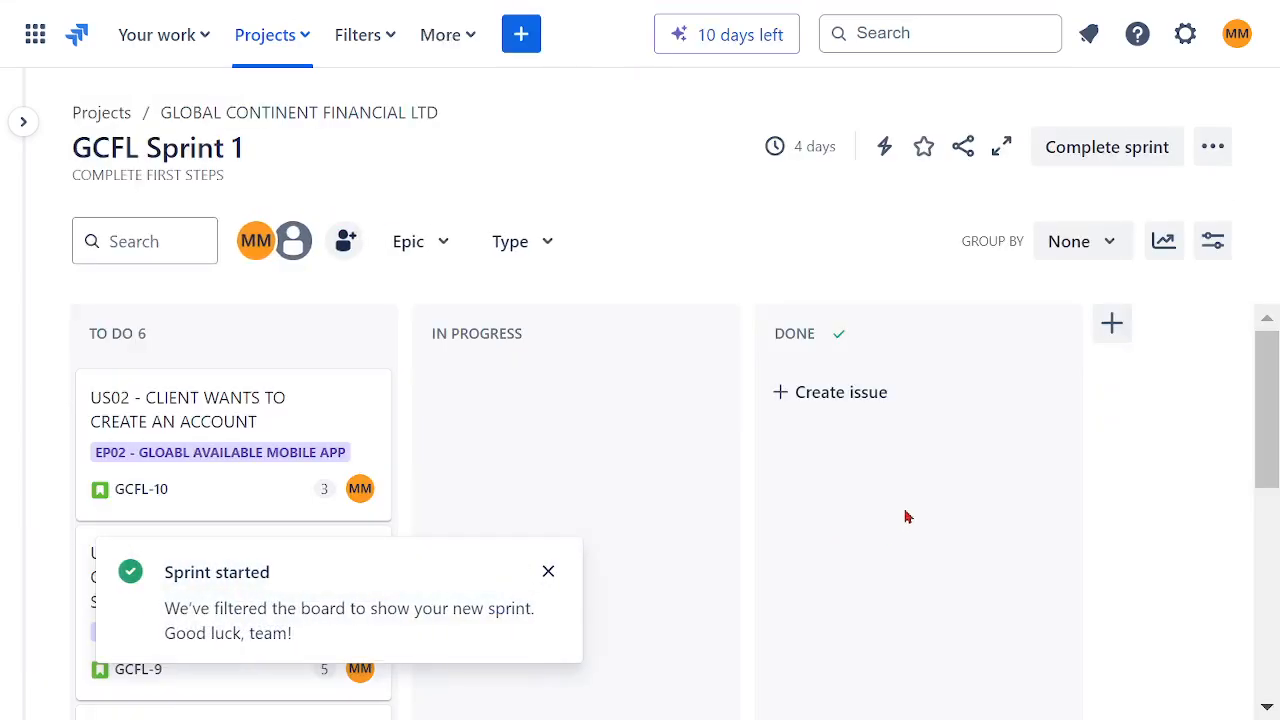
pyautogui.click(549, 571)
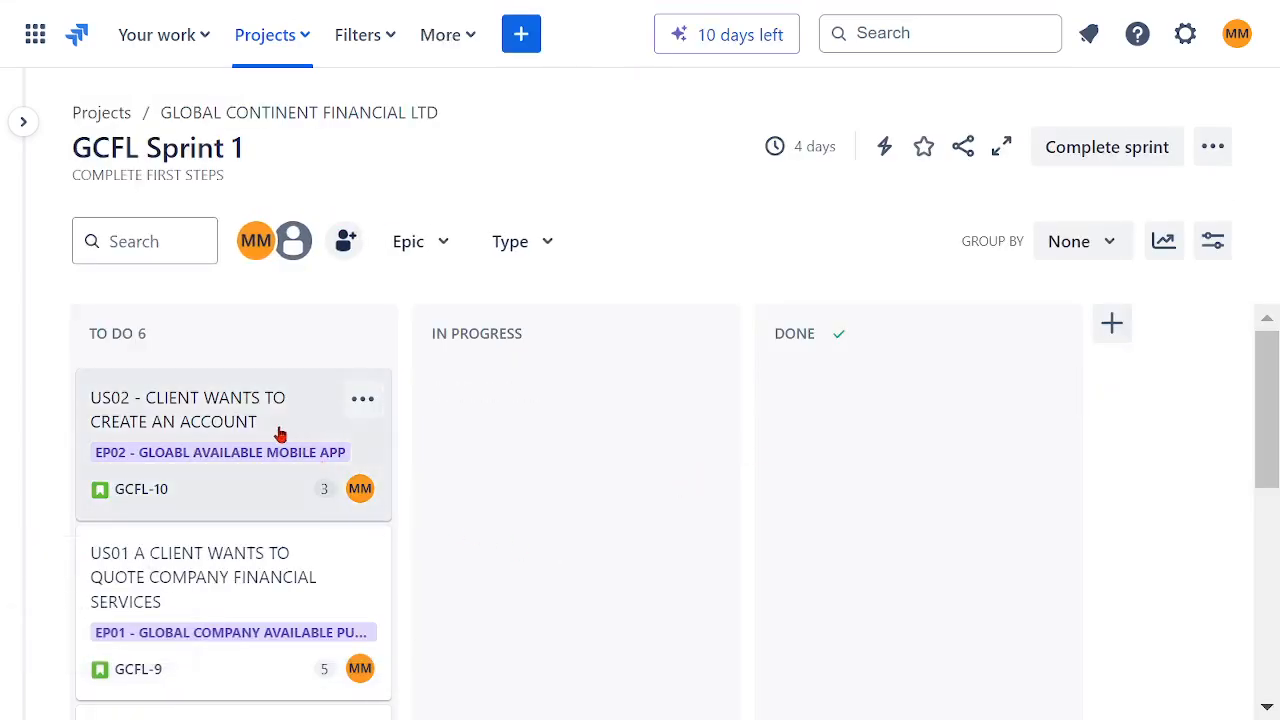
# Step: Move US02 and TAKS01 from To Do into the In Progress column
pyautogui.scroll(-3, 260, 492)
pyautogui.scroll(-2, 252, 510)
pyautogui.scroll(5, 262, 505)
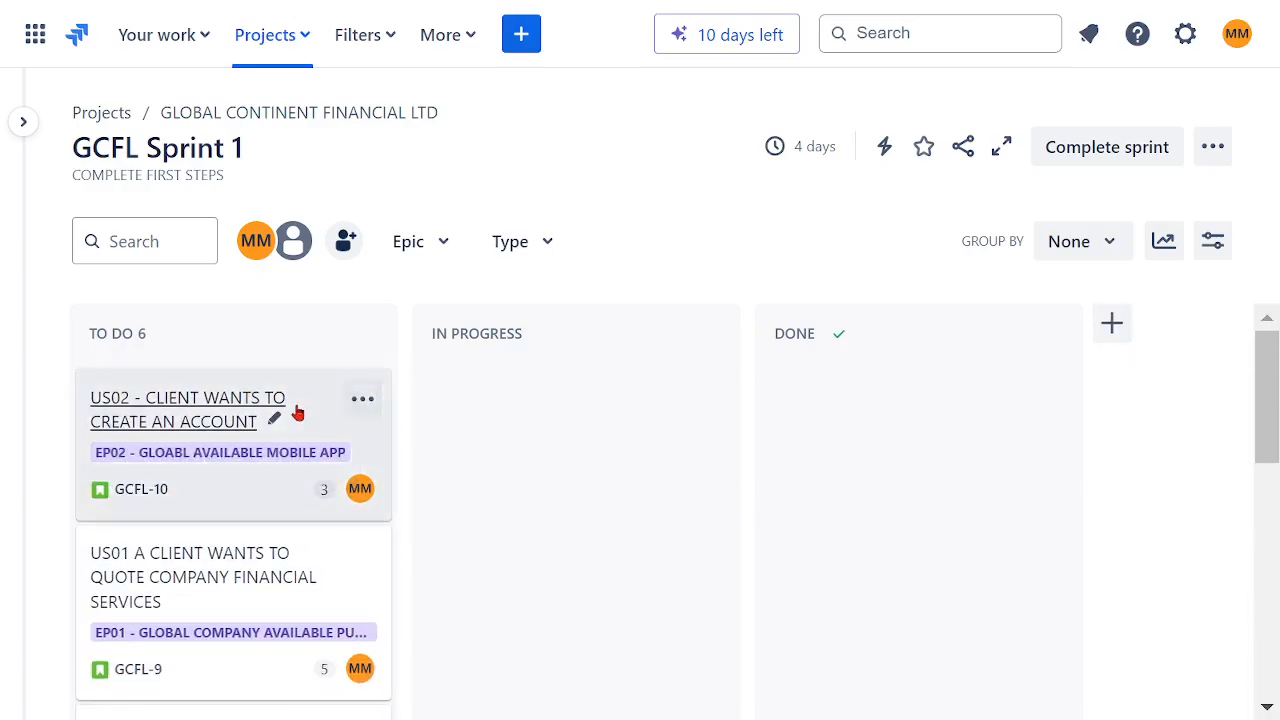
pyautogui.moveTo(211, 423); pyautogui.dragTo(472, 500)
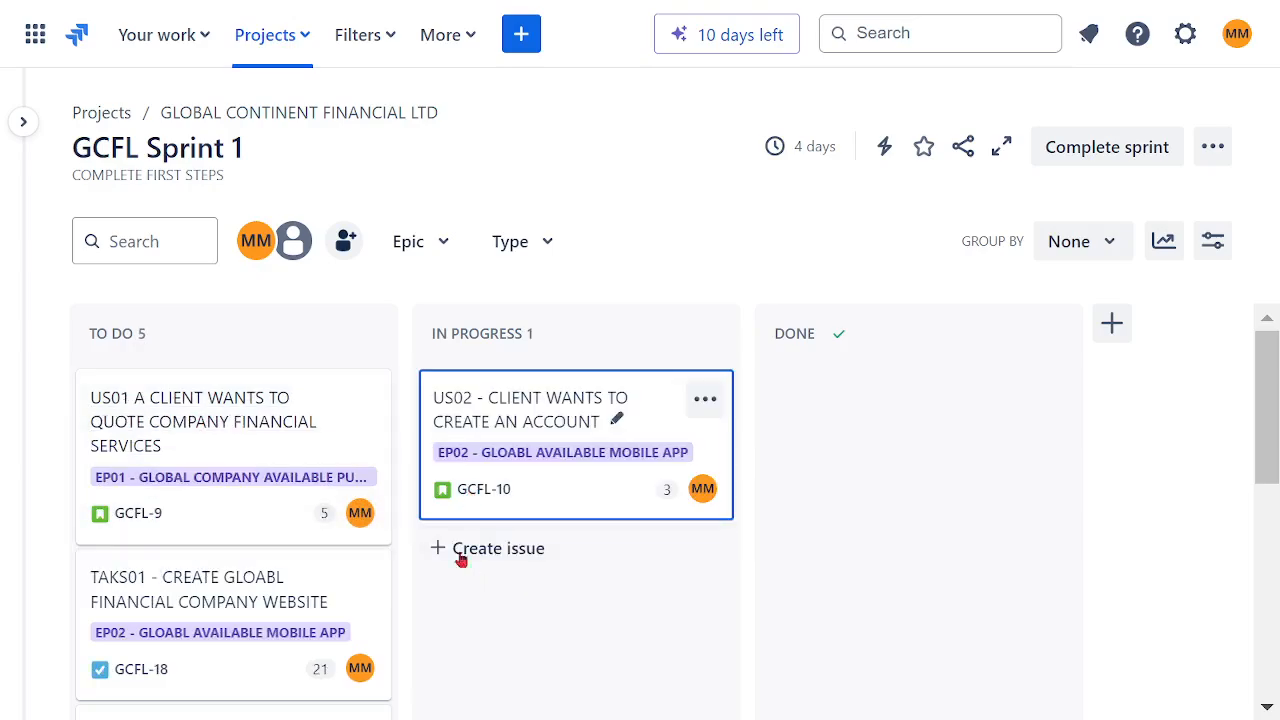
pyautogui.scroll(-2, 297, 462)
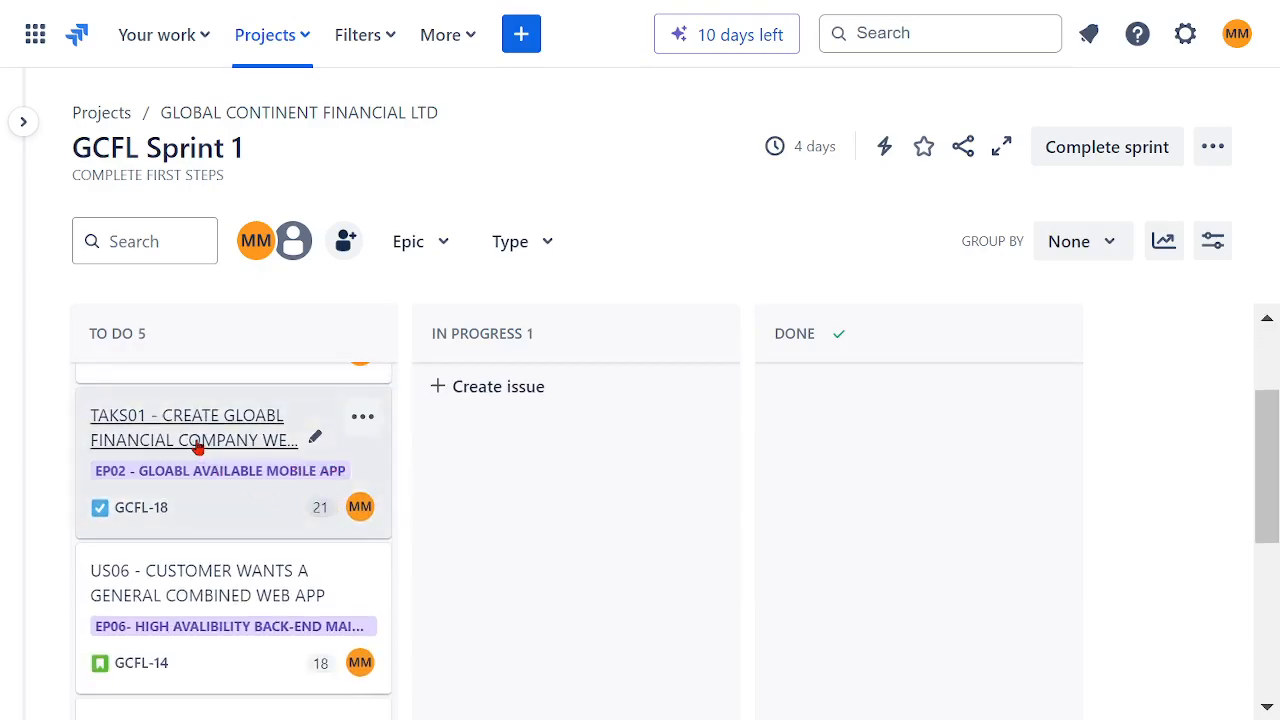
pyautogui.moveTo(192, 446); pyautogui.dragTo(517, 474)
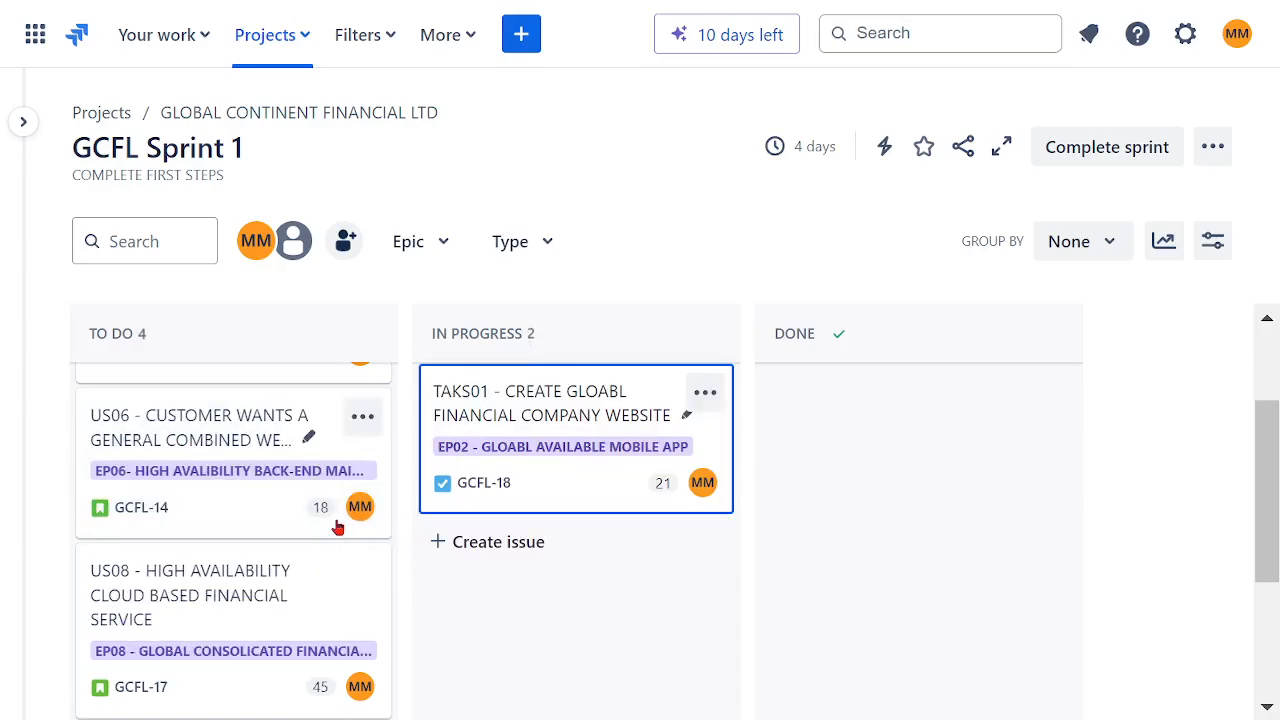
# Step: Move US08 and TASK02 from To Do into the In Progress column
pyautogui.scroll(-2, 300, 460)
pyautogui.moveTo(218, 402); pyautogui.dragTo(525, 480)
pyautogui.scroll(-1, 300, 455)
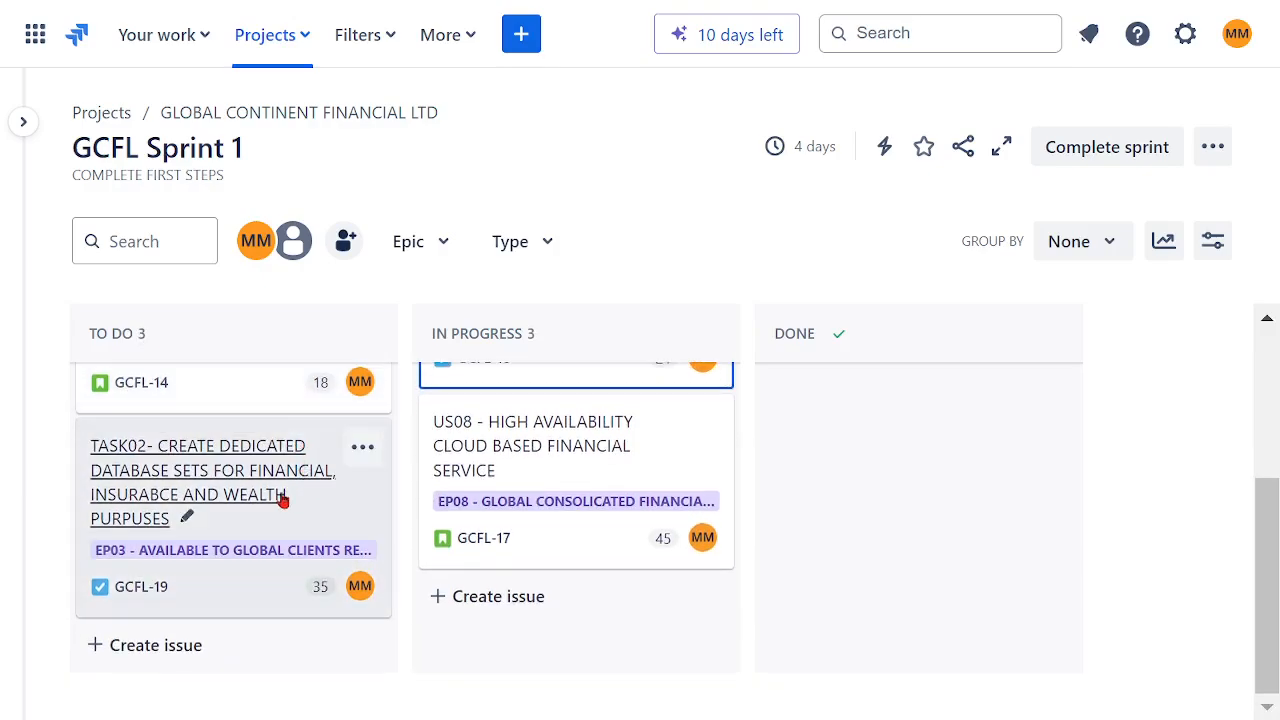
pyautogui.moveTo(330, 524); pyautogui.dragTo(500, 600)
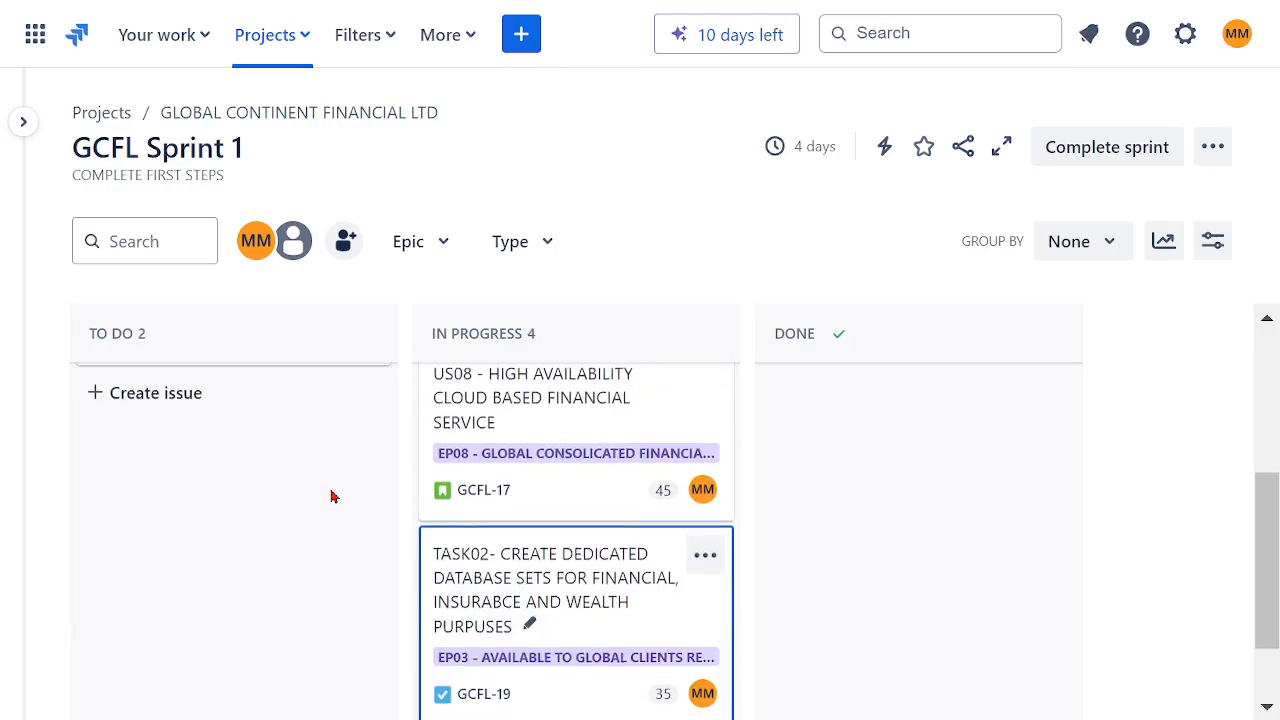
# Step: Move US02 from In Progress and US06 from To Do into the Done column
pyautogui.scroll(3, 331, 494)
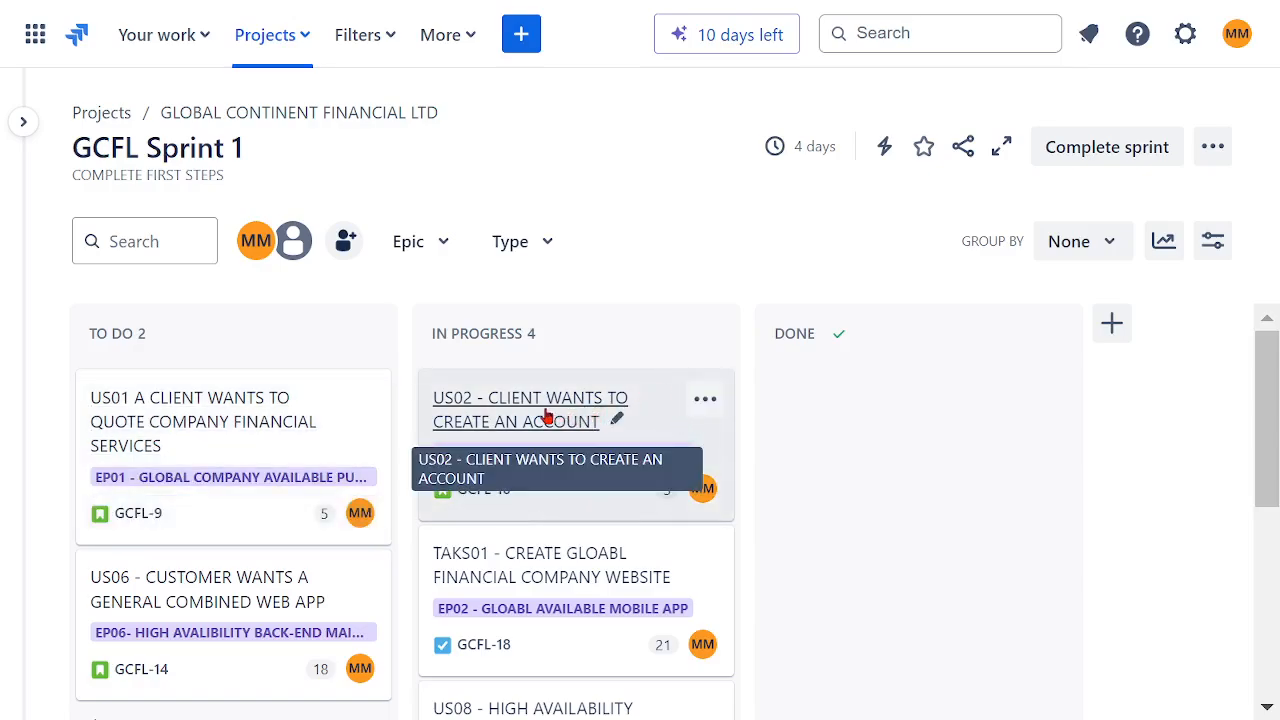
pyautogui.moveTo(546, 416); pyautogui.dragTo(816, 418)
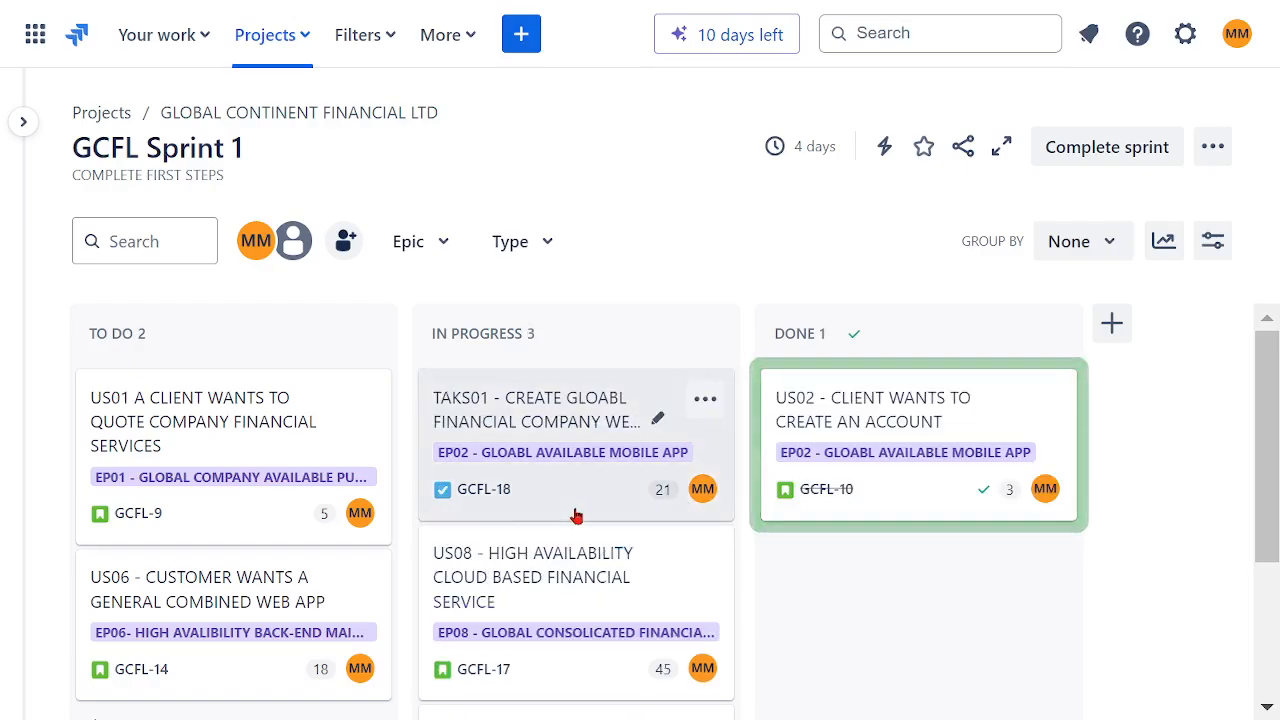
pyautogui.scroll(-2, 622, 466)
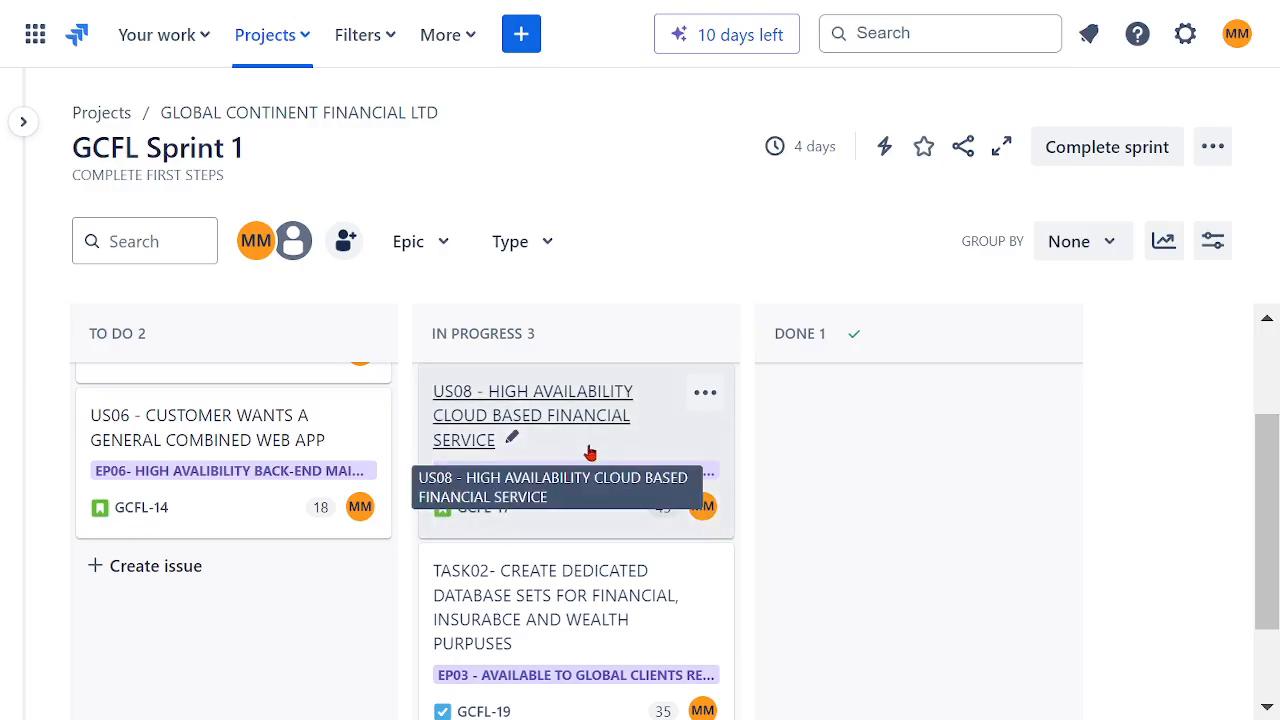
pyautogui.scroll(-2, 586, 451)
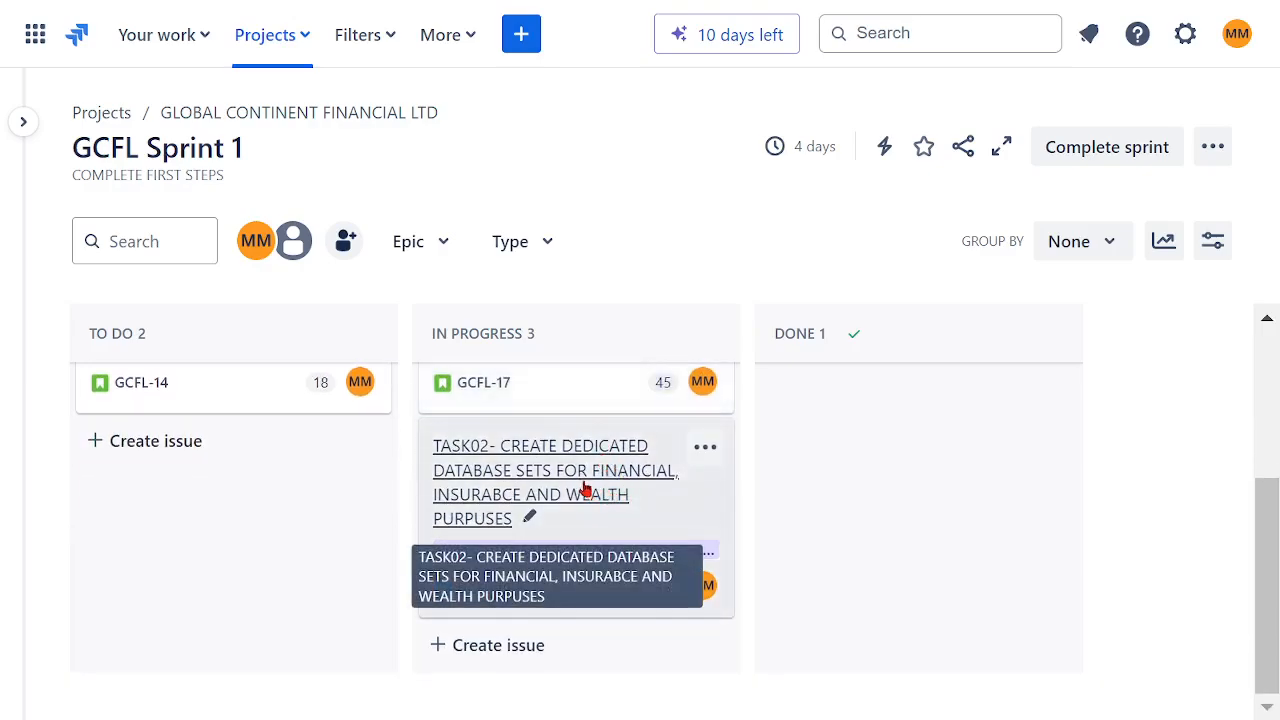
pyautogui.scroll(2, 575, 490)
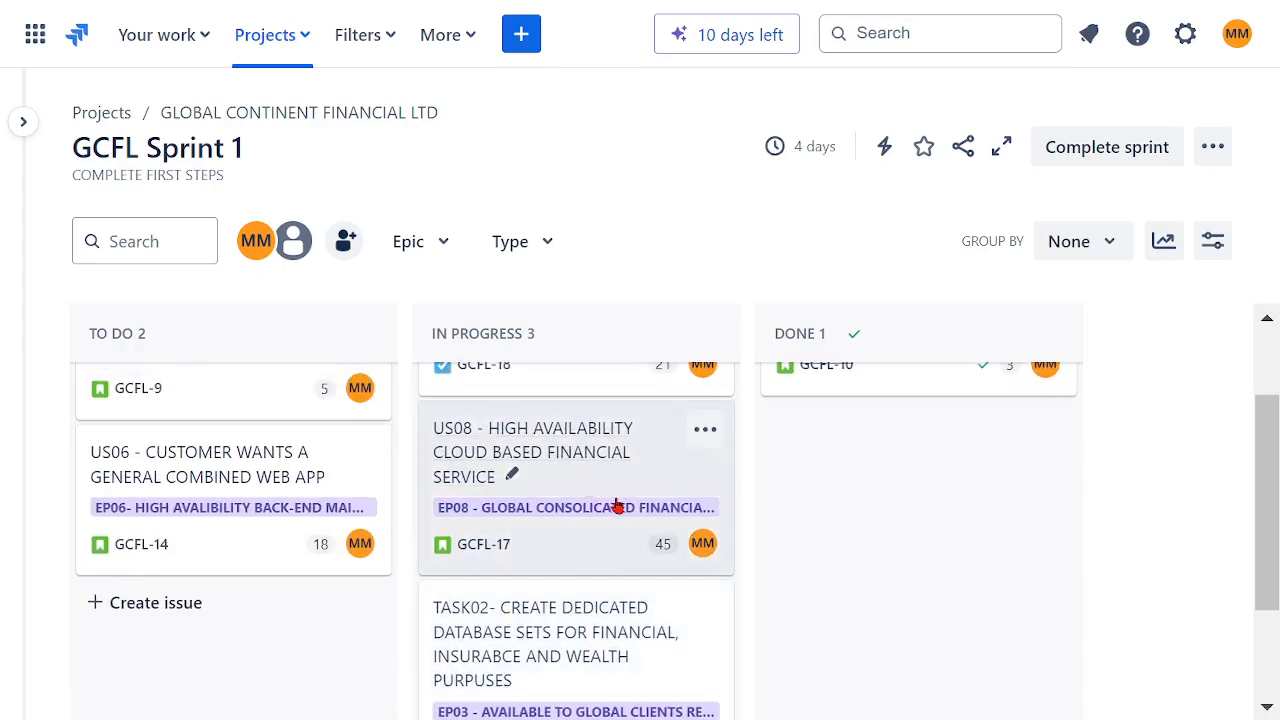
pyautogui.moveTo(229, 478); pyautogui.dragTo(785, 440)
# Step: Move US01 from To Do into the Done column
pyautogui.scroll(2, 585, 465)
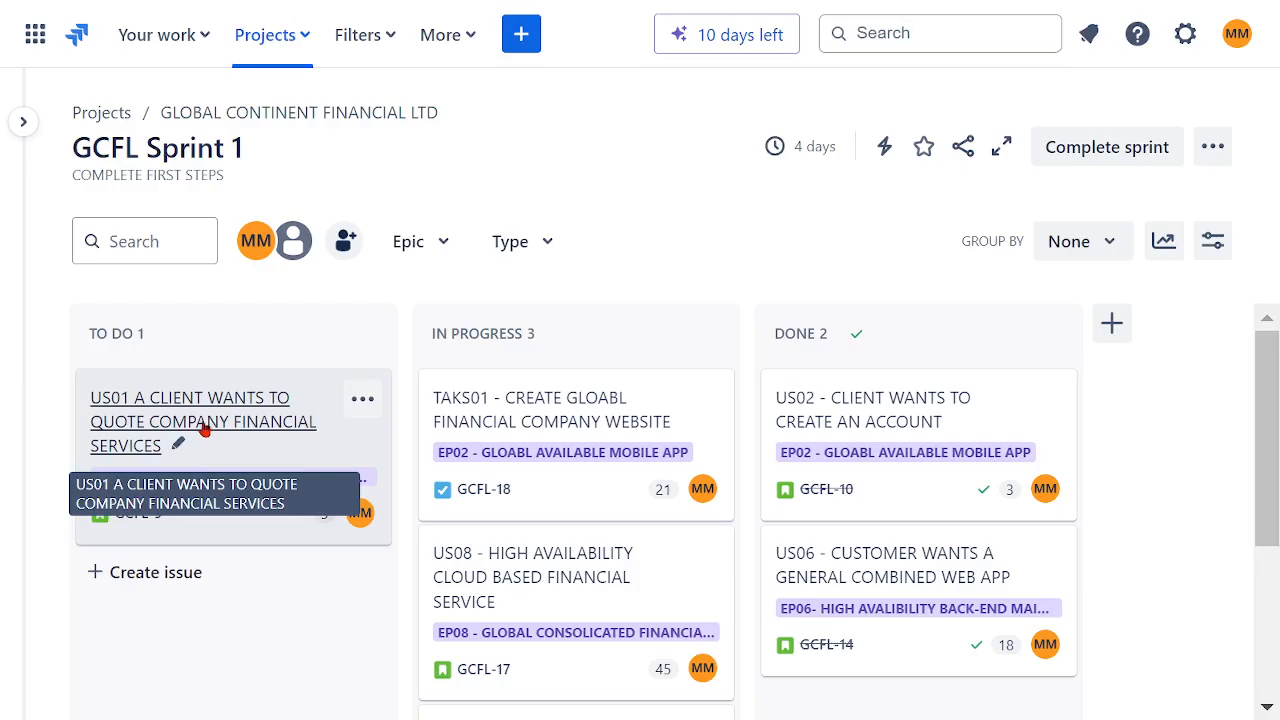
pyautogui.moveTo(203, 428); pyautogui.dragTo(759, 613)
pyautogui.scroll(2, 737, 509)
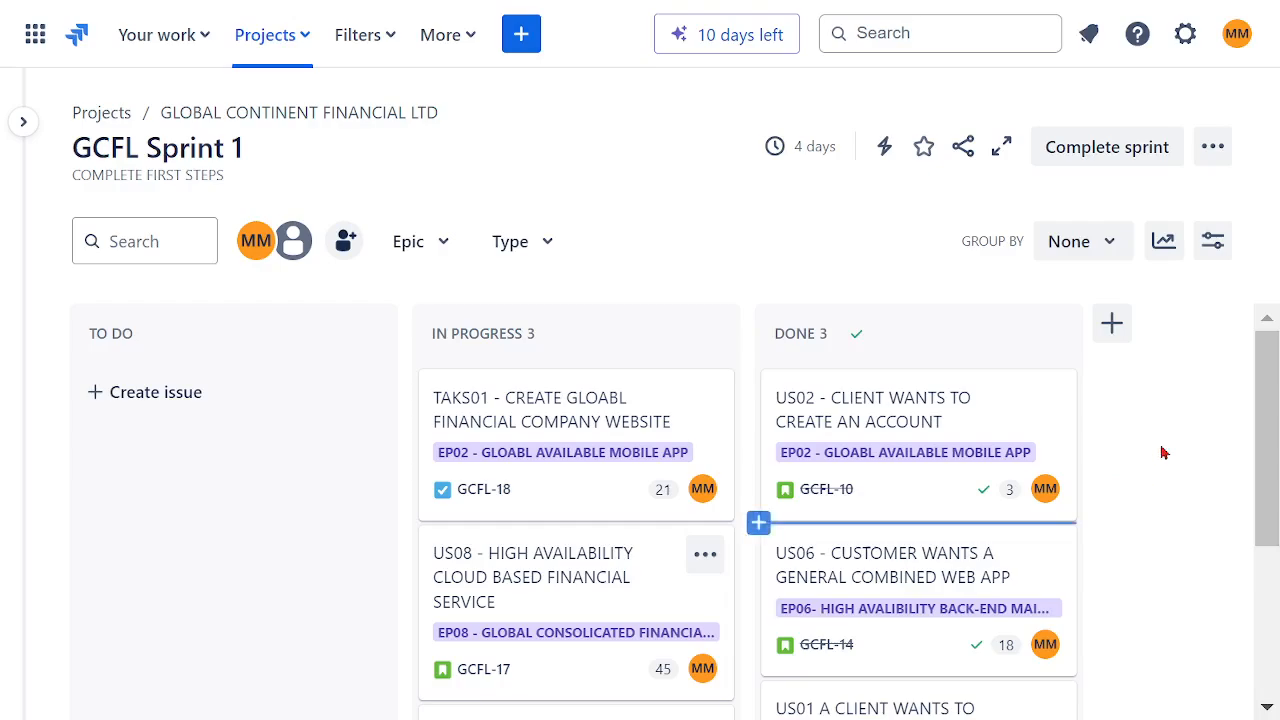
# Step: Try creating a new issue of type Bug, going through its status, summary, description and assignee fields
pyautogui.click(521, 34)
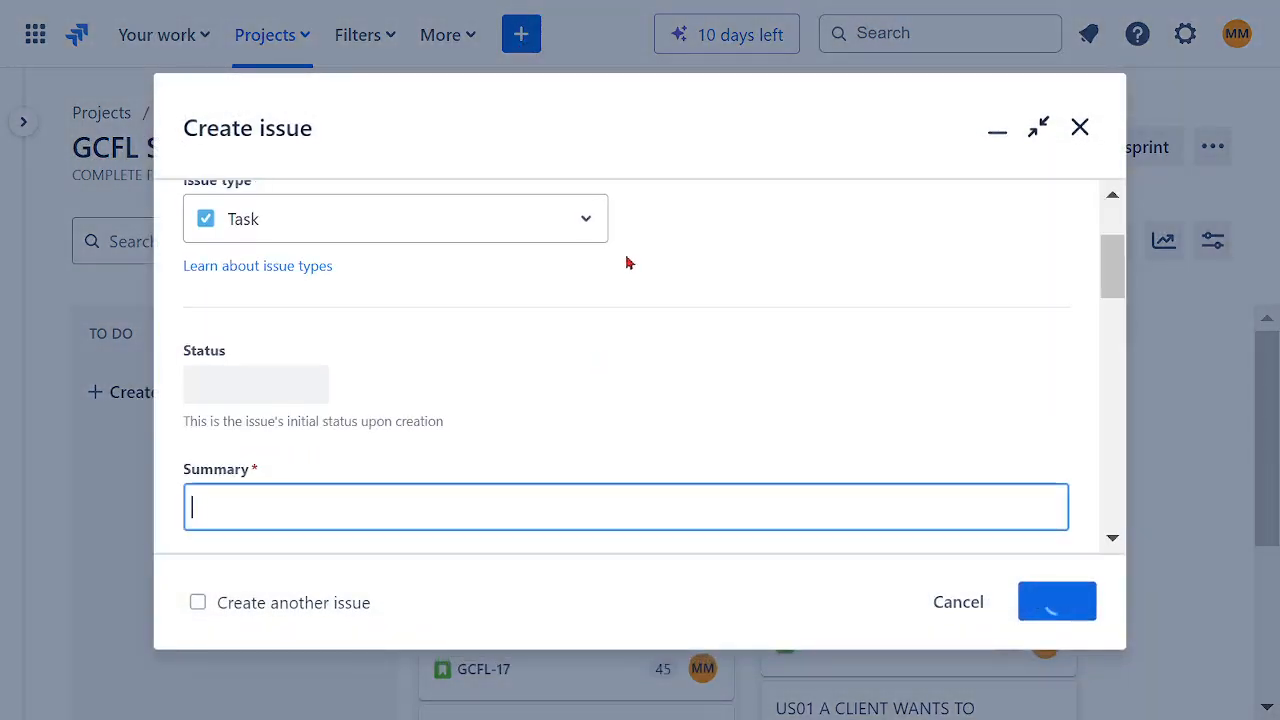
pyautogui.click(589, 232)
pyautogui.click(383, 321)
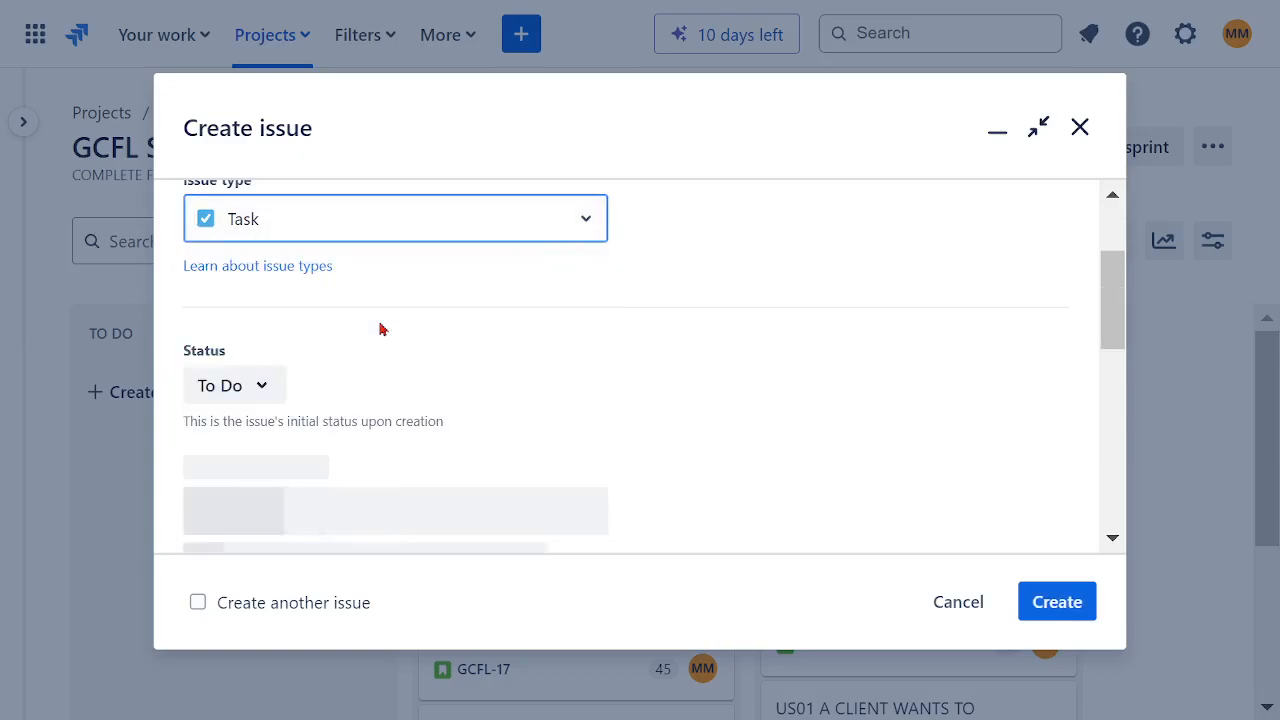
pyautogui.scroll(-2, 740, 346)
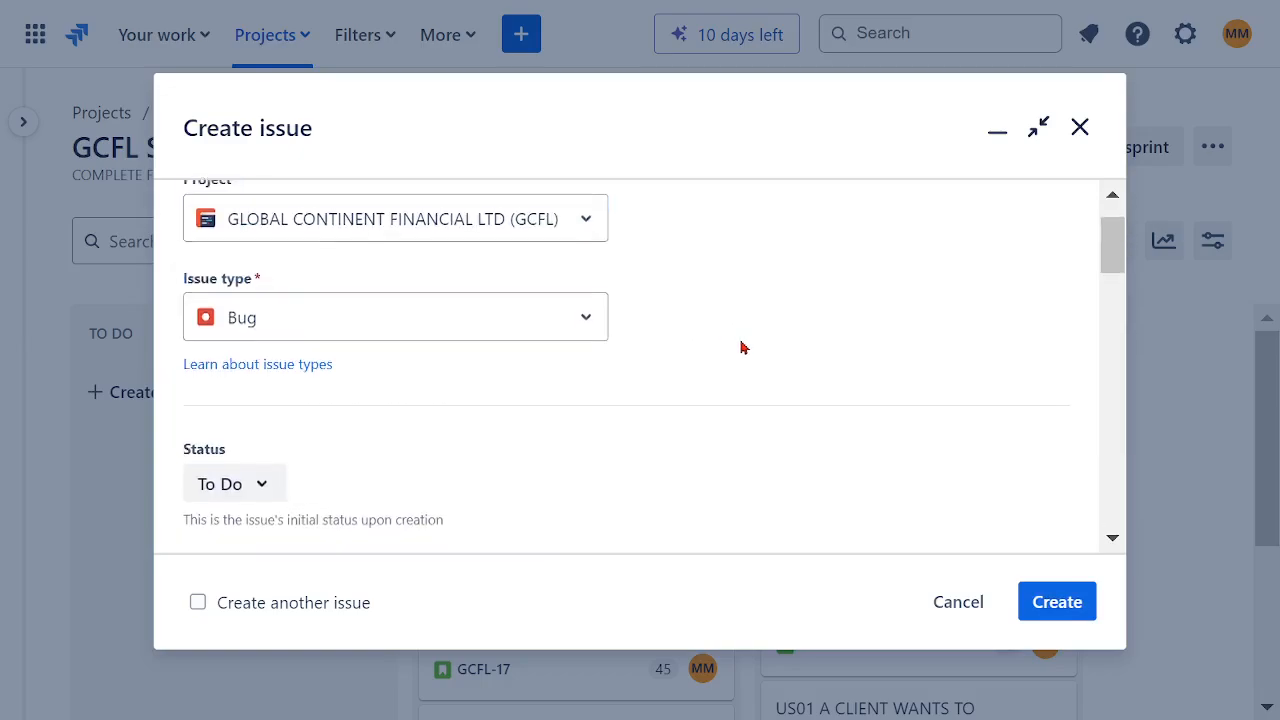
pyautogui.click(262, 339)
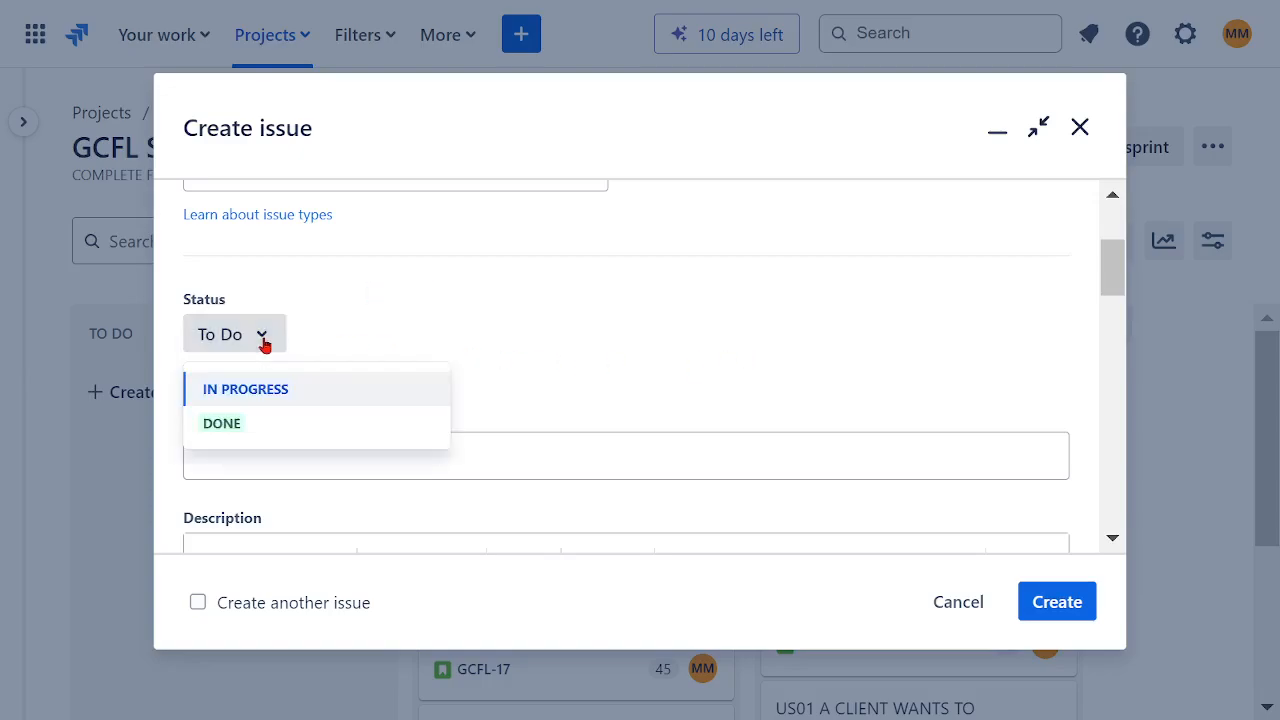
pyautogui.click(453, 328)
pyautogui.scroll(-2, 557, 331)
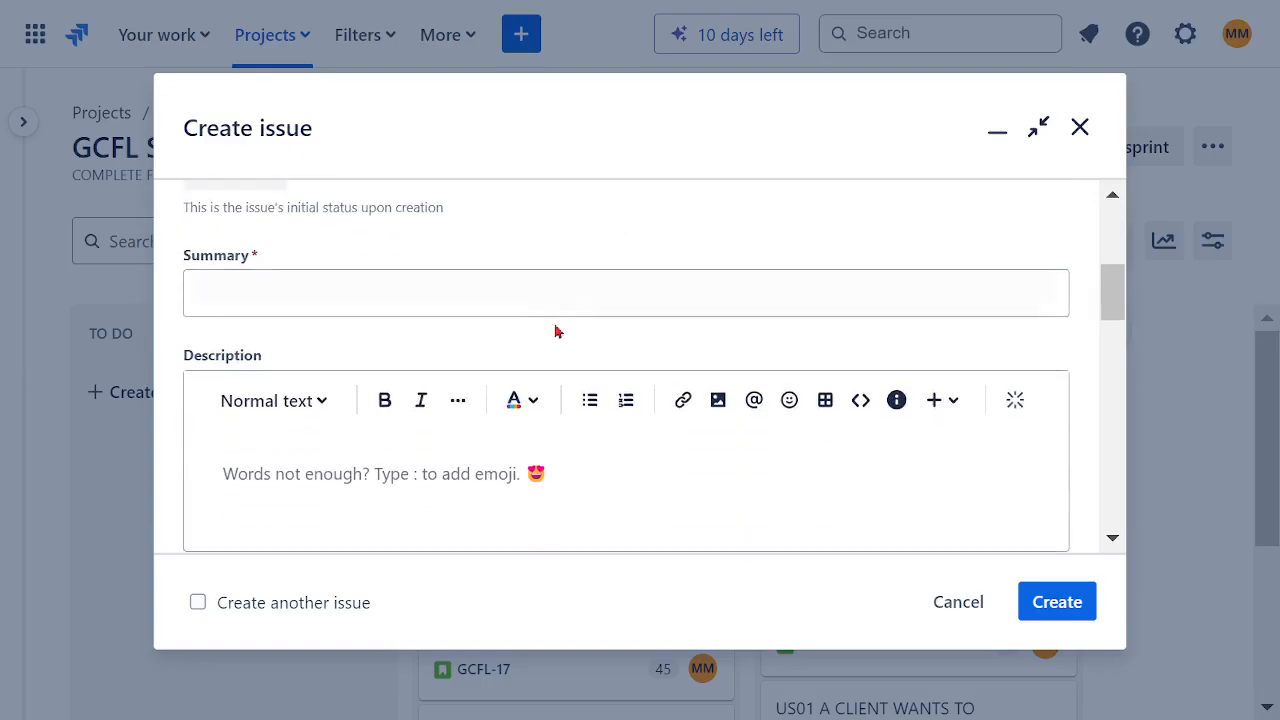
pyautogui.click(396, 289)
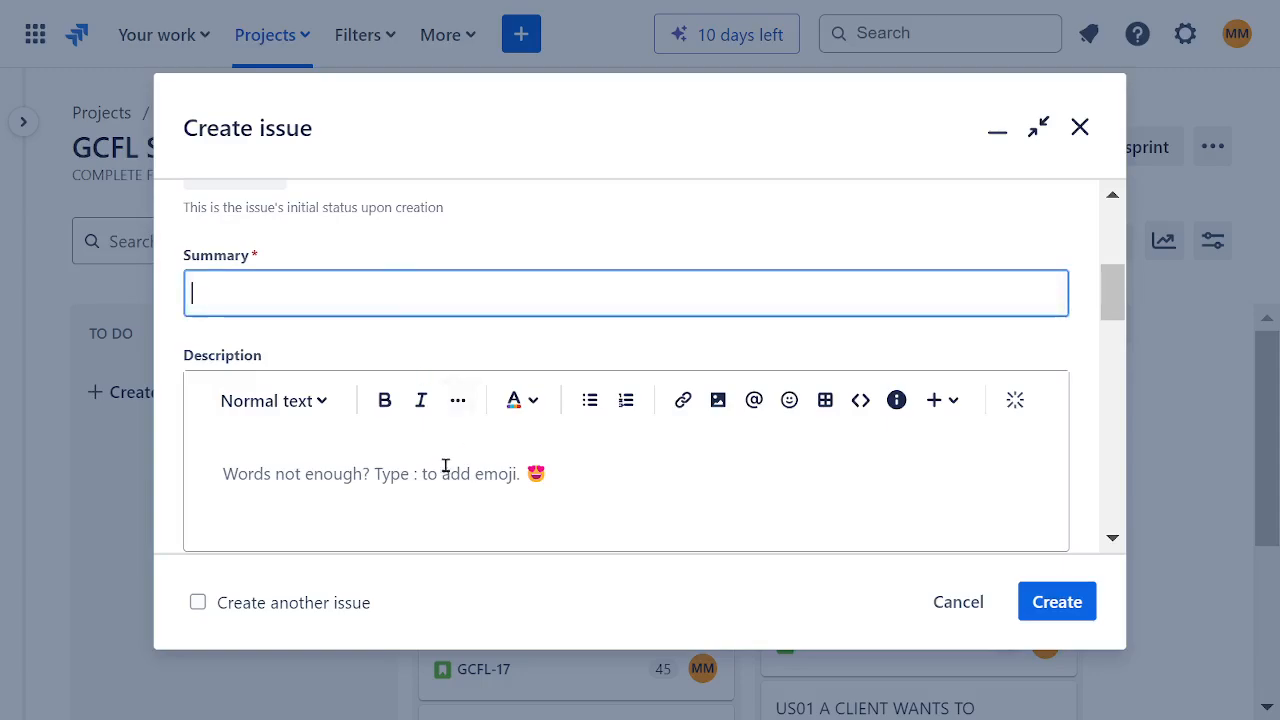
pyautogui.click(262, 474)
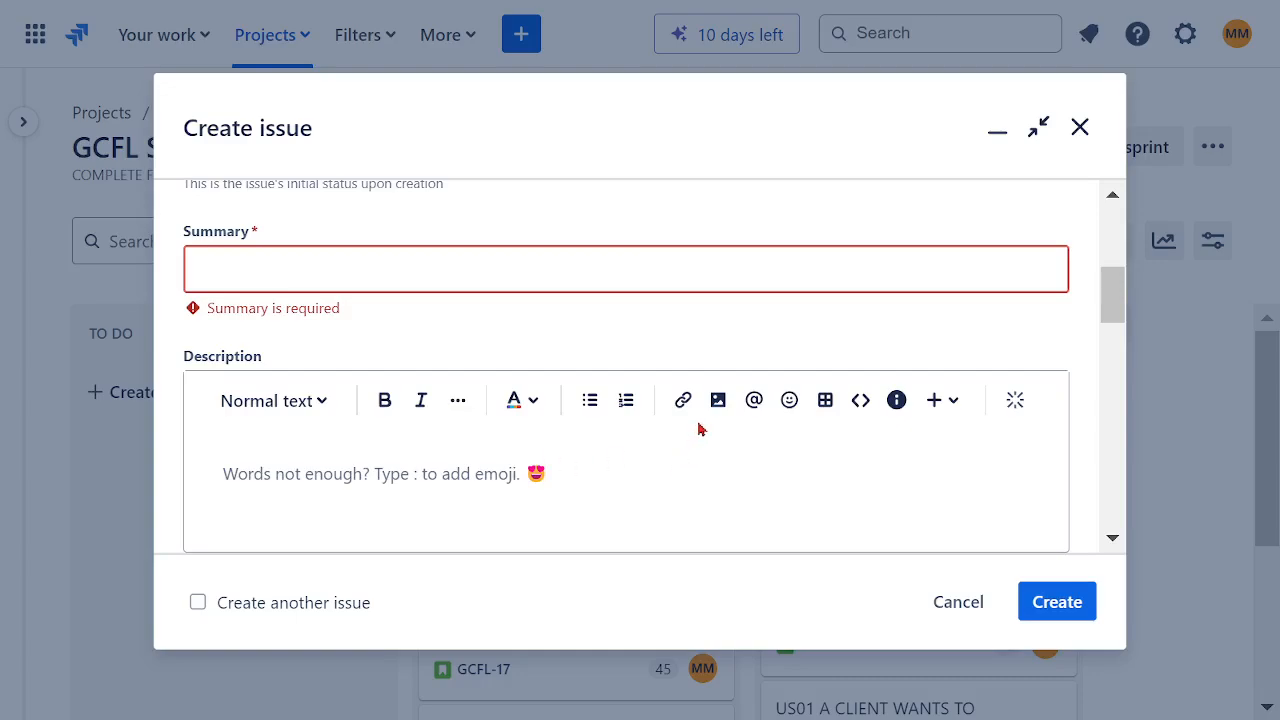
pyautogui.scroll(-3, 700, 429)
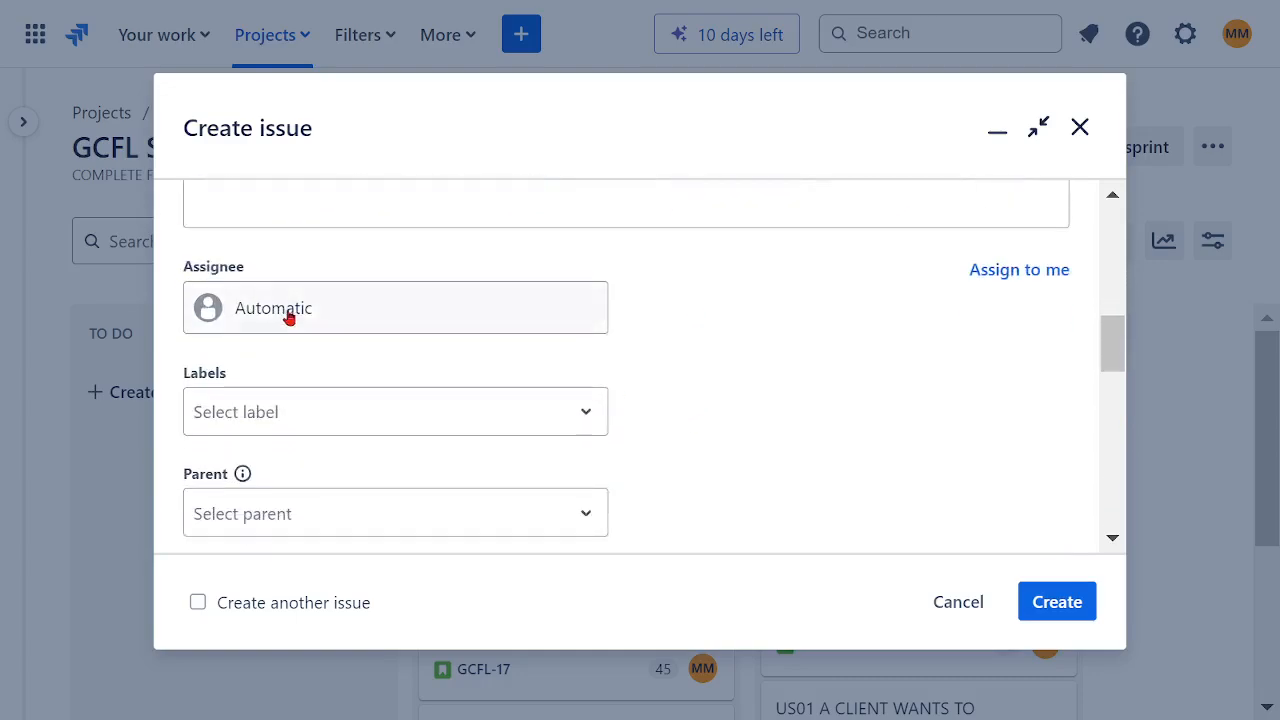
pyautogui.click(290, 317)
pyautogui.click(759, 422)
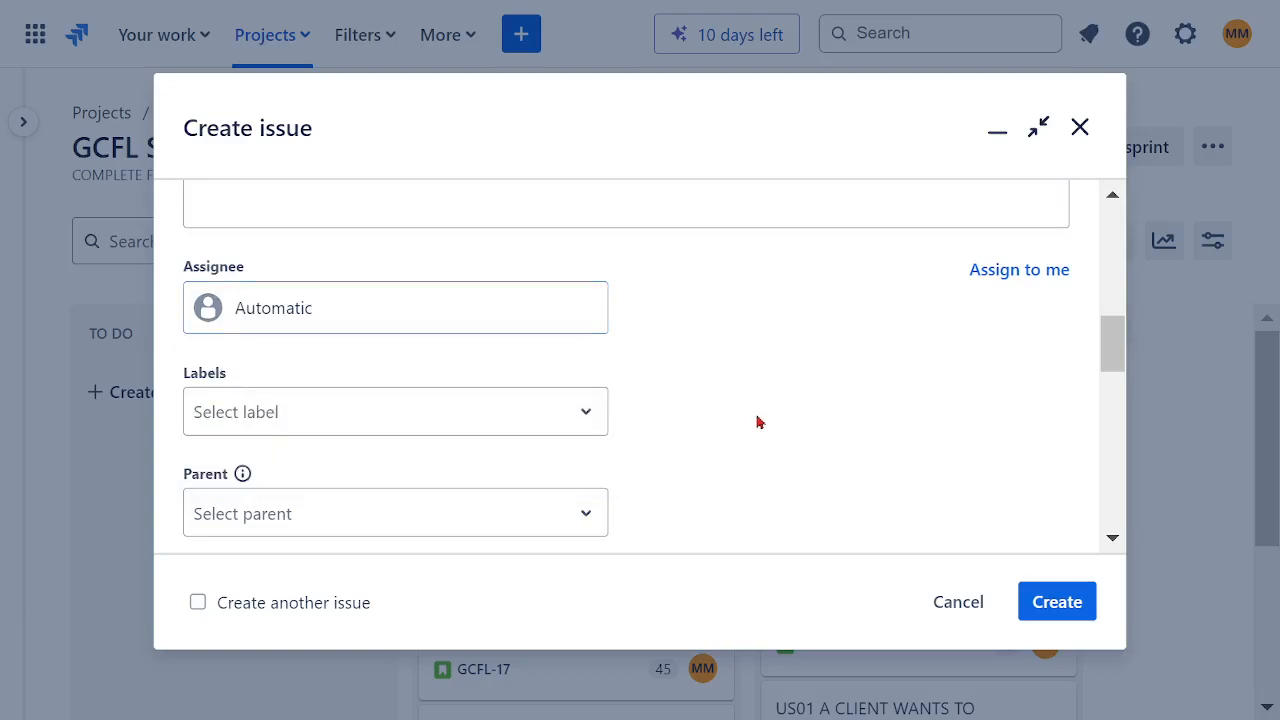
# Step: Pick GCFL Sprint 1 as the new issue's sprint, then cancel and discard the issue
pyautogui.scroll(-2, 746, 386)
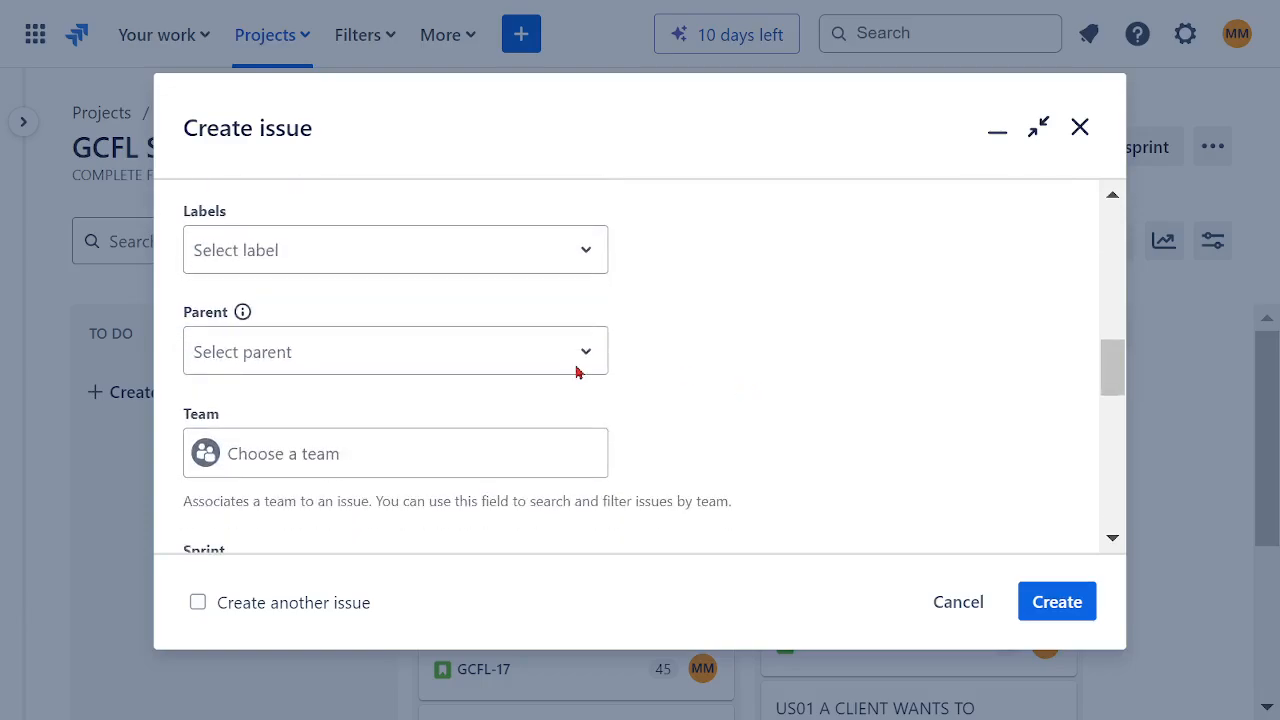
pyautogui.click(348, 372)
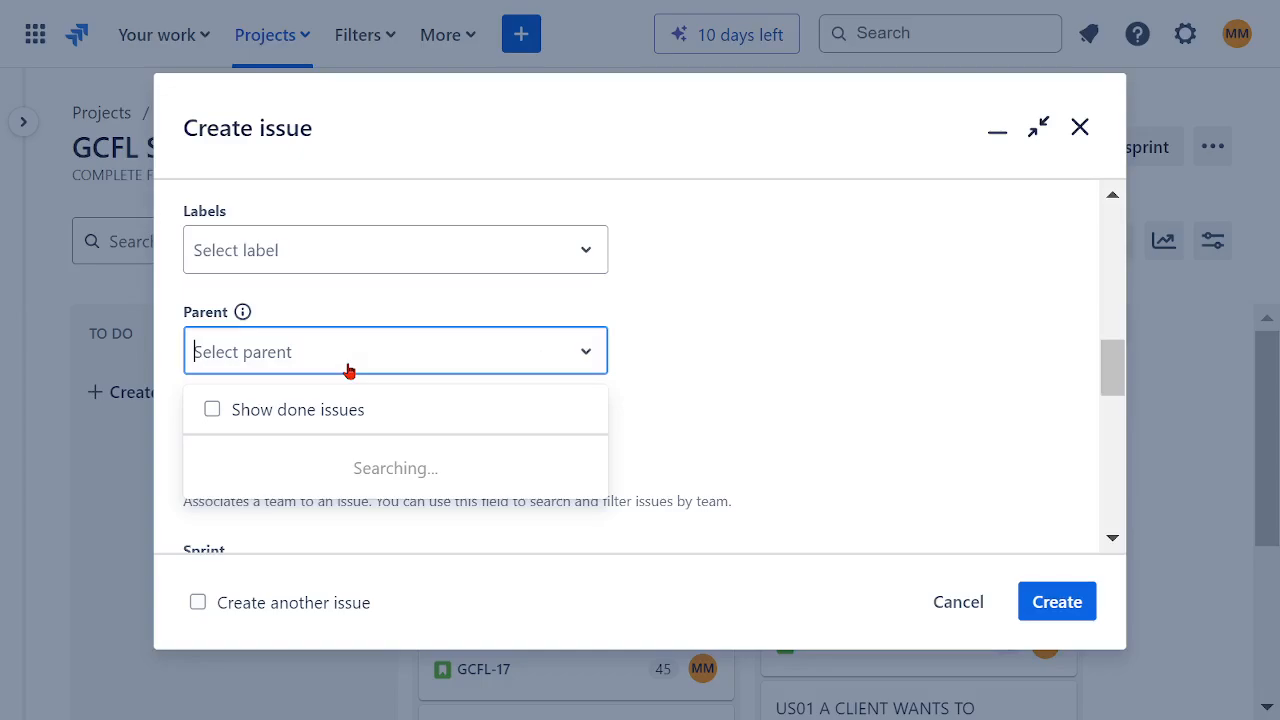
pyautogui.click(697, 427)
pyautogui.scroll(-2, 720, 397)
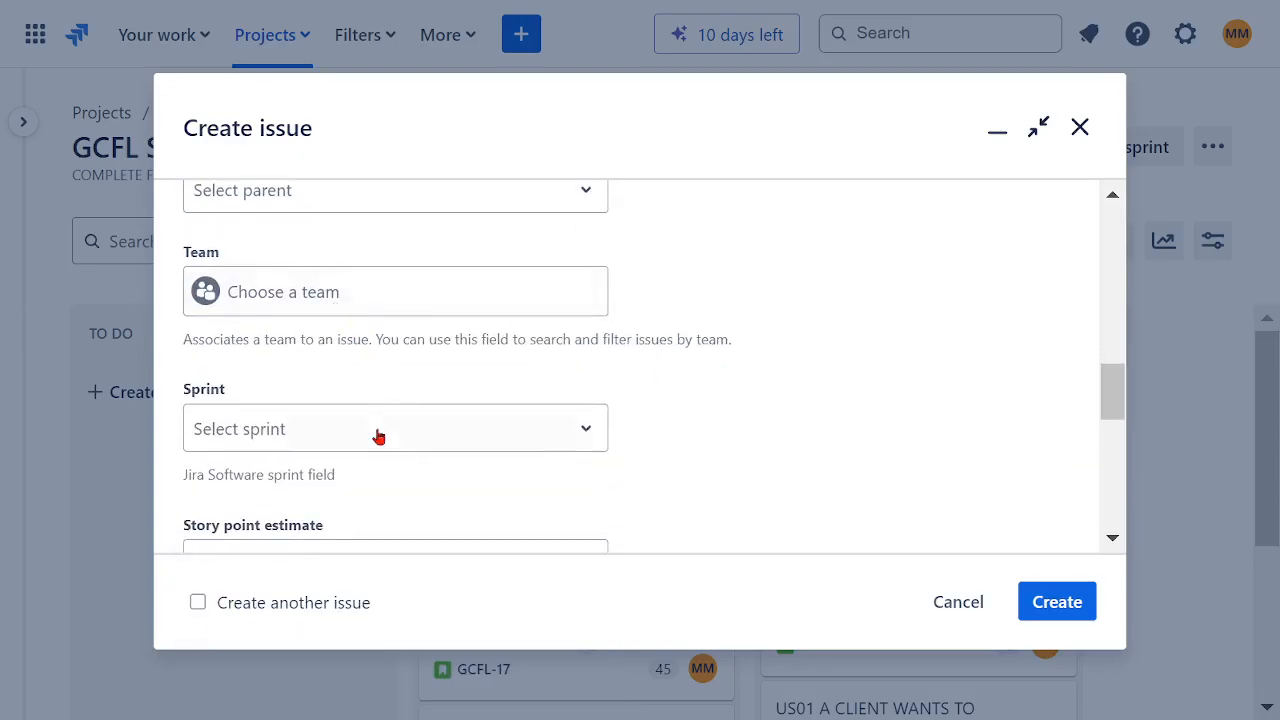
pyautogui.scroll(-2, 720, 406)
pyautogui.click(394, 283)
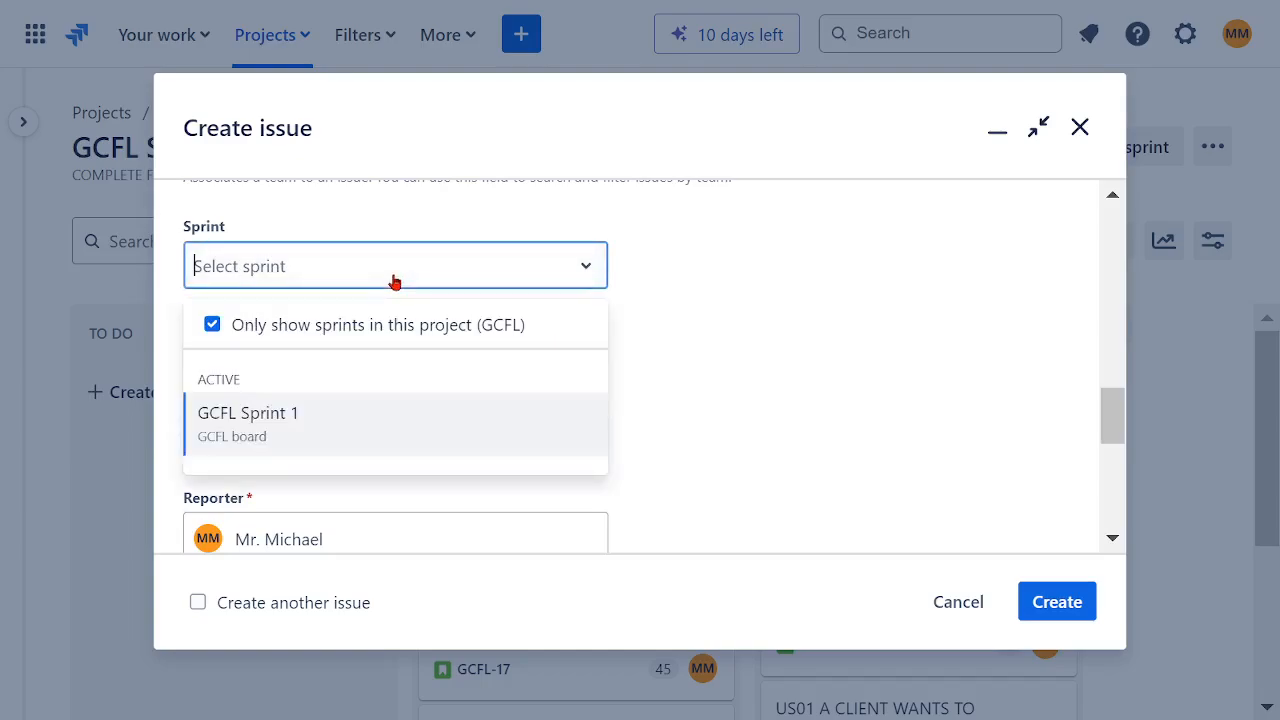
pyautogui.click(274, 436)
pyautogui.scroll(-2, 722, 324)
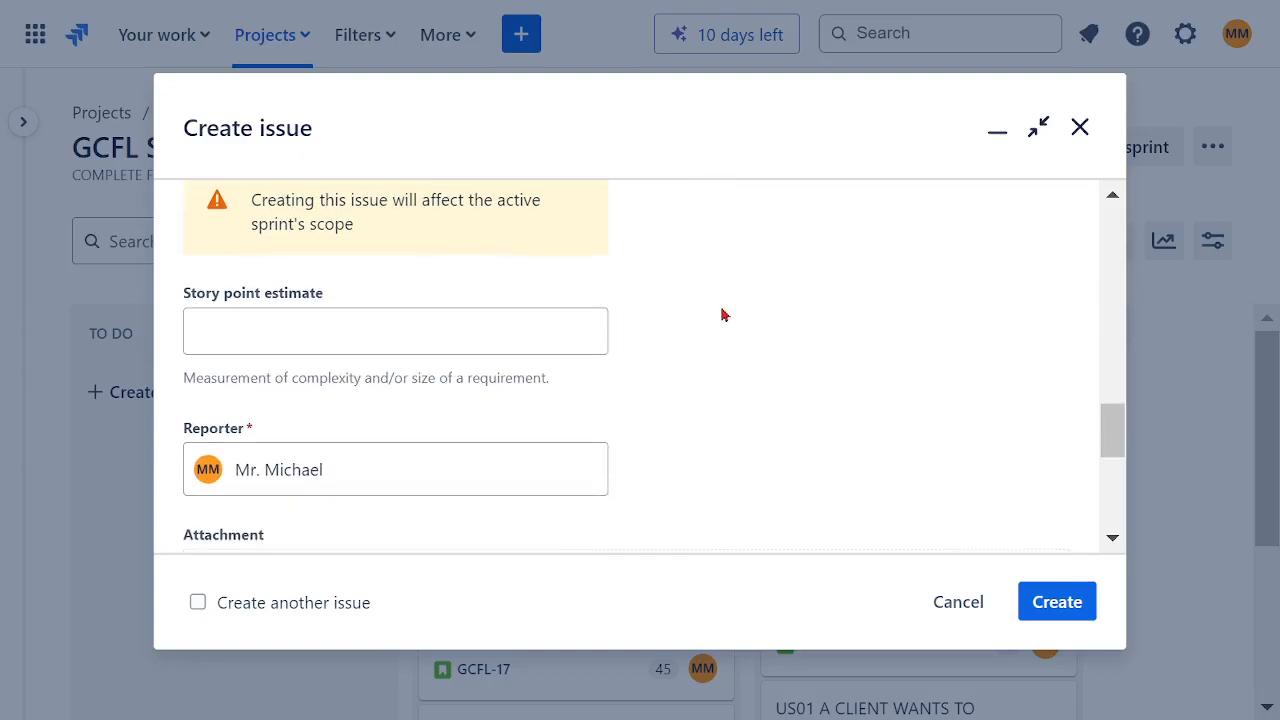
pyautogui.scroll(10, 717, 443)
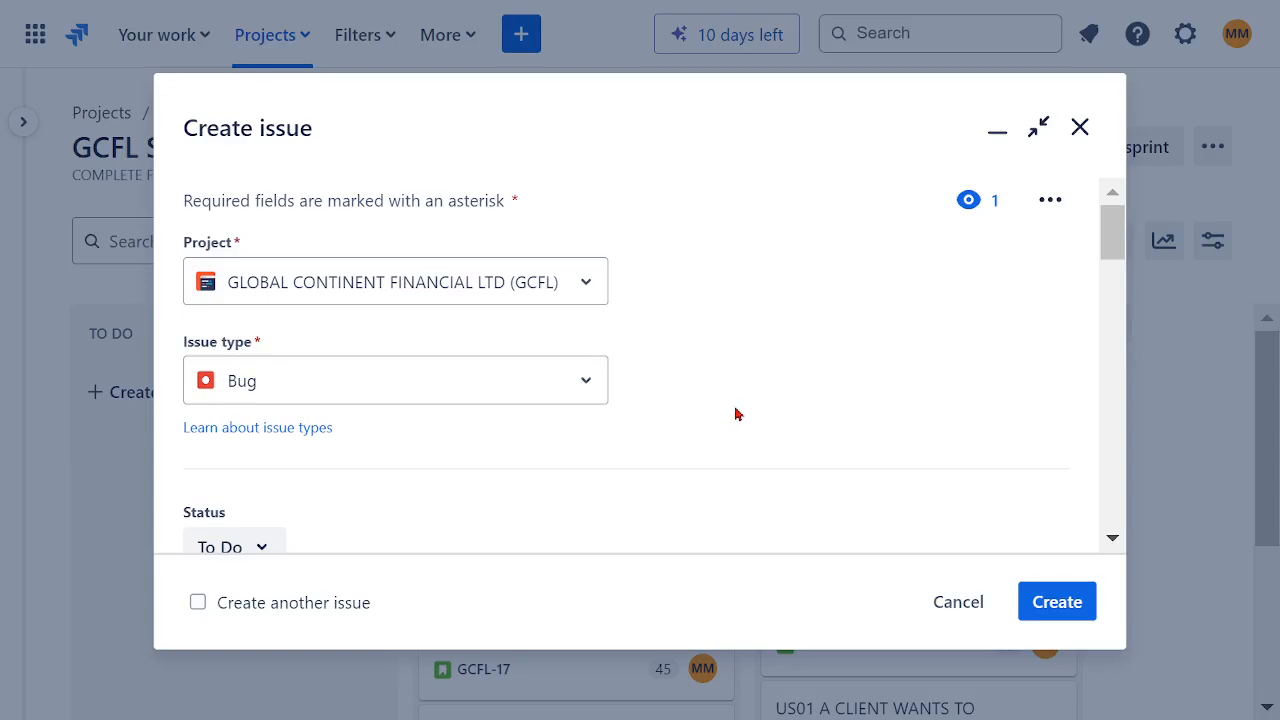
pyautogui.click(958, 603)
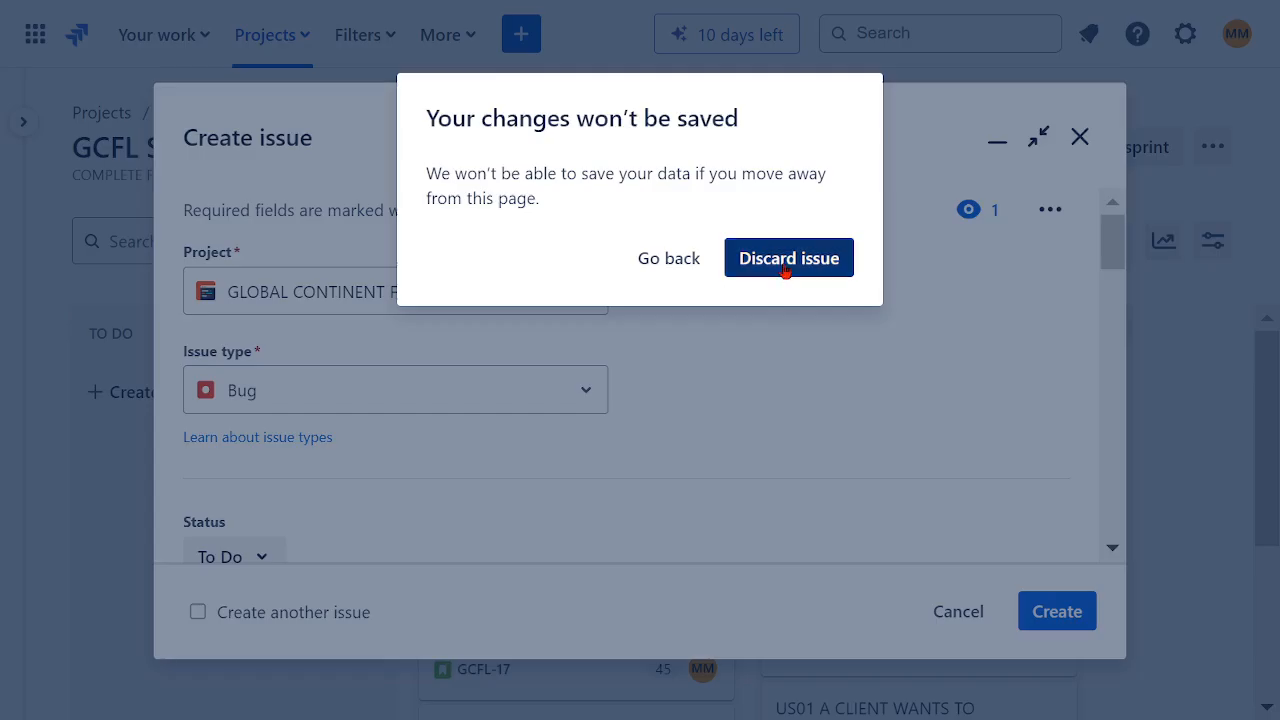
pyautogui.click(786, 270)
pyautogui.scroll(-1, 1095, 428)
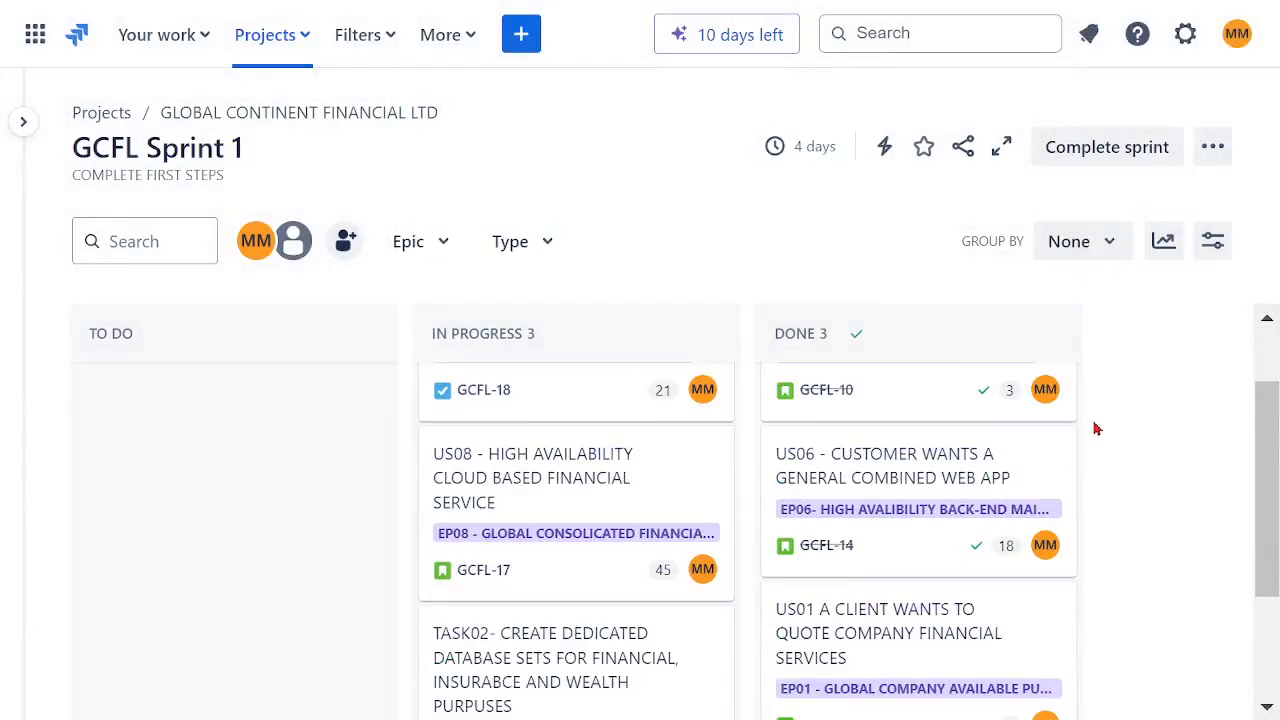
# Step: Move TASK02, TAKS01 and US08 from In Progress into the Done column
pyautogui.scroll(-2, 1095, 428)
pyautogui.moveTo(586, 457); pyautogui.dragTo(851, 570)
pyautogui.scroll(3, 650, 479)
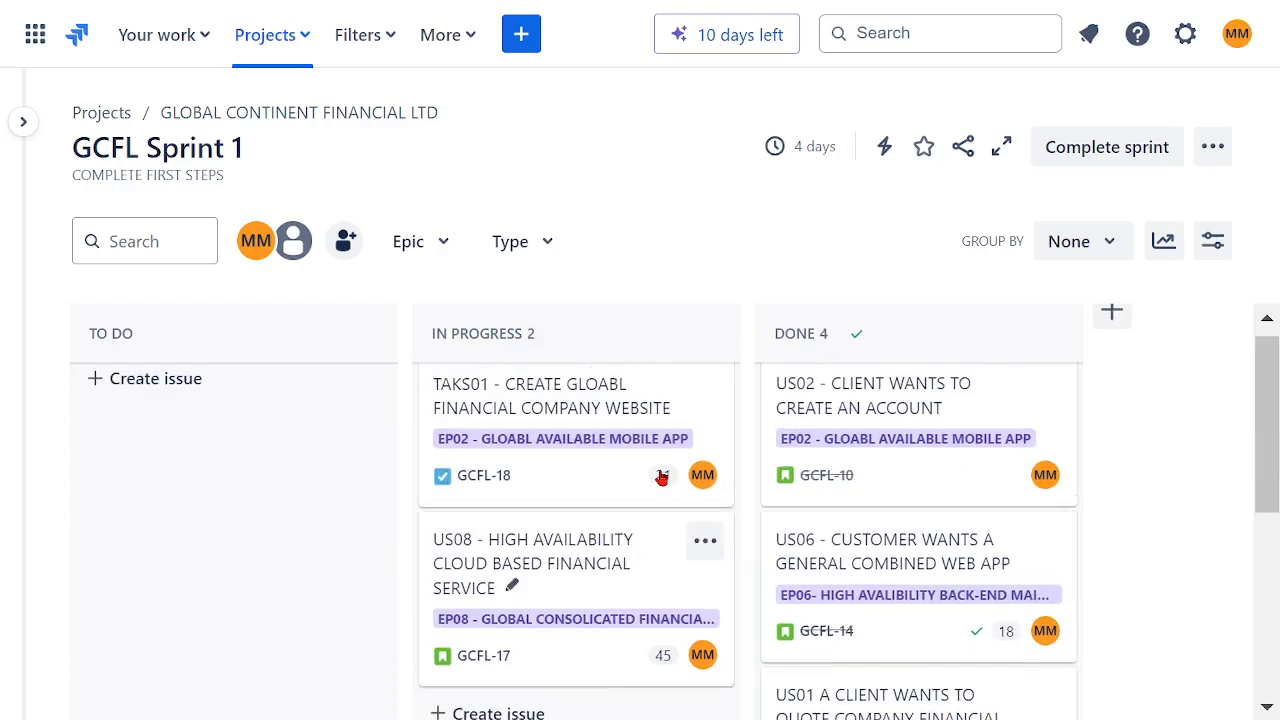
pyautogui.moveTo(597, 440); pyautogui.dragTo(920, 457)
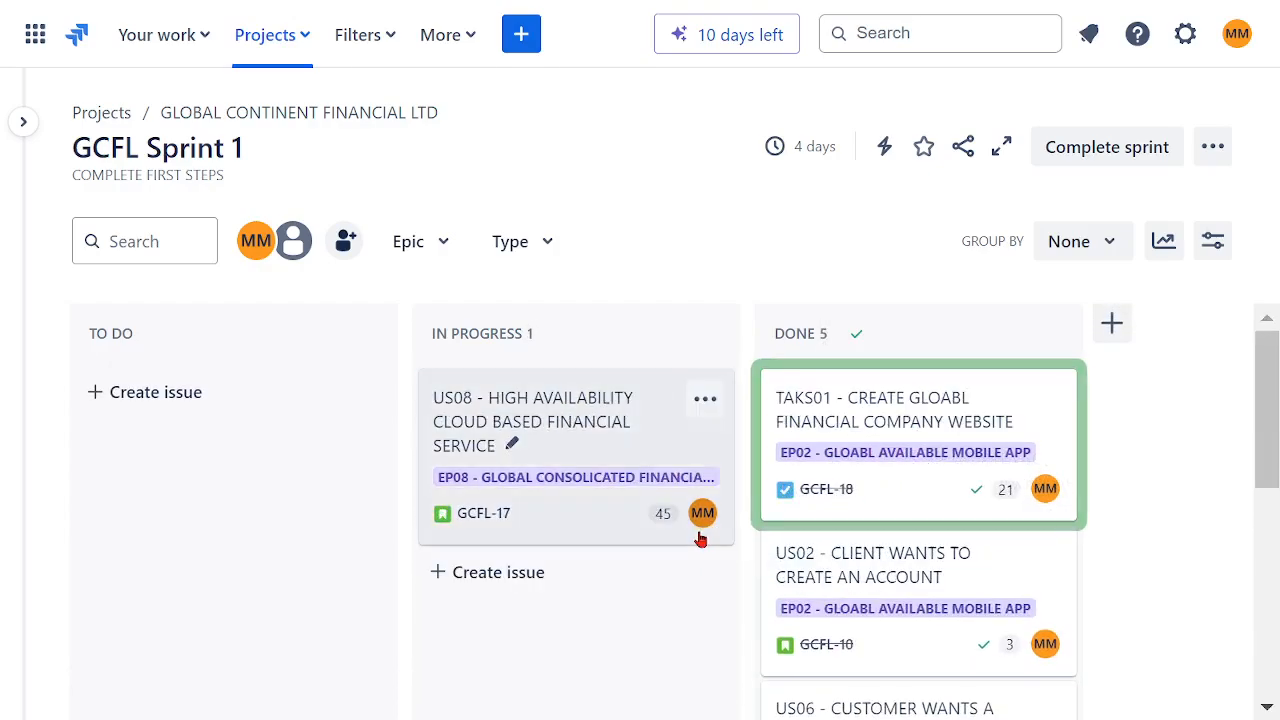
pyautogui.moveTo(700, 540); pyautogui.dragTo(849, 571)
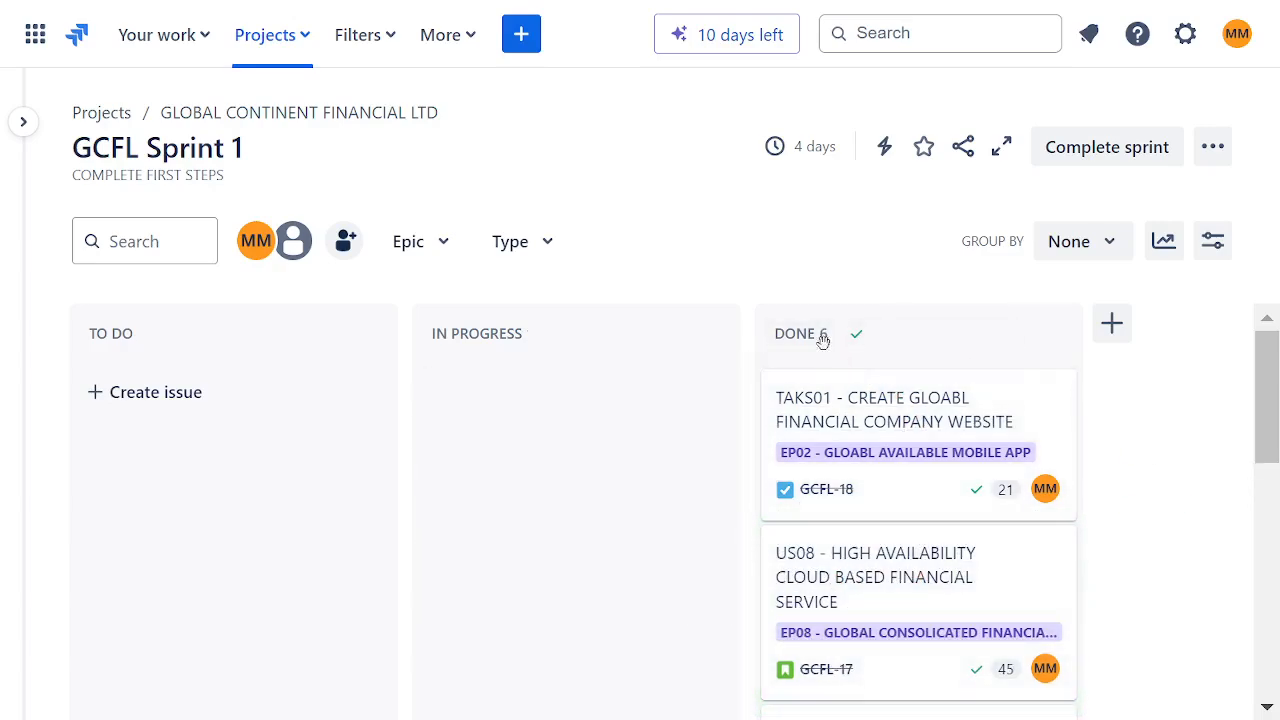
# Step: Complete GCFL Sprint 1 and cancel the retrospective setup
pyautogui.click(1097, 150)
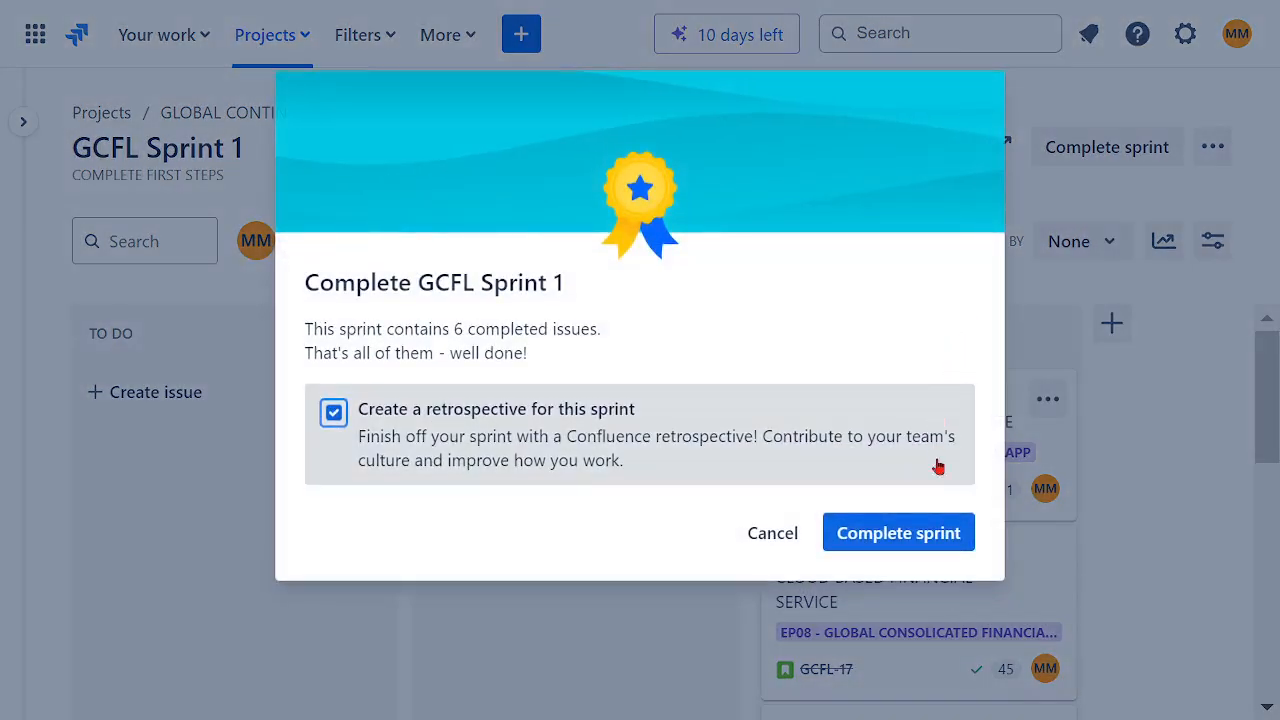
pyautogui.click(891, 534)
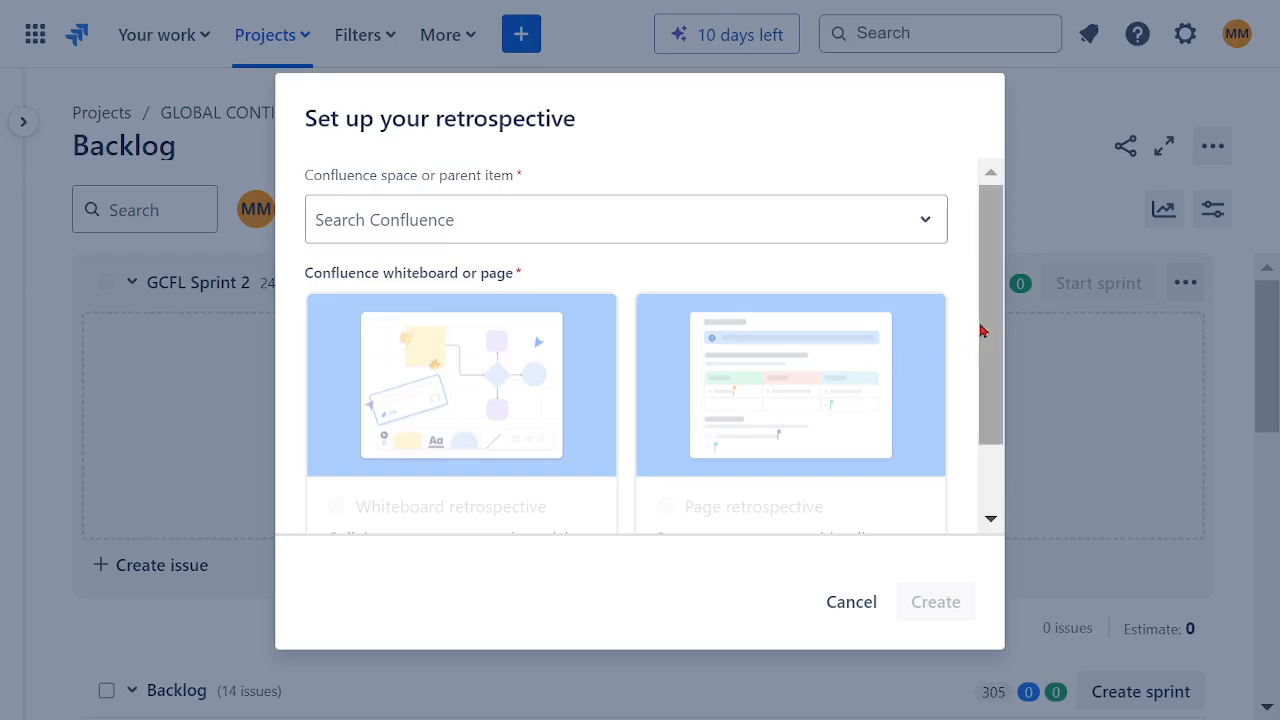
pyautogui.moveTo(982, 331); pyautogui.dragTo(1005, 290)
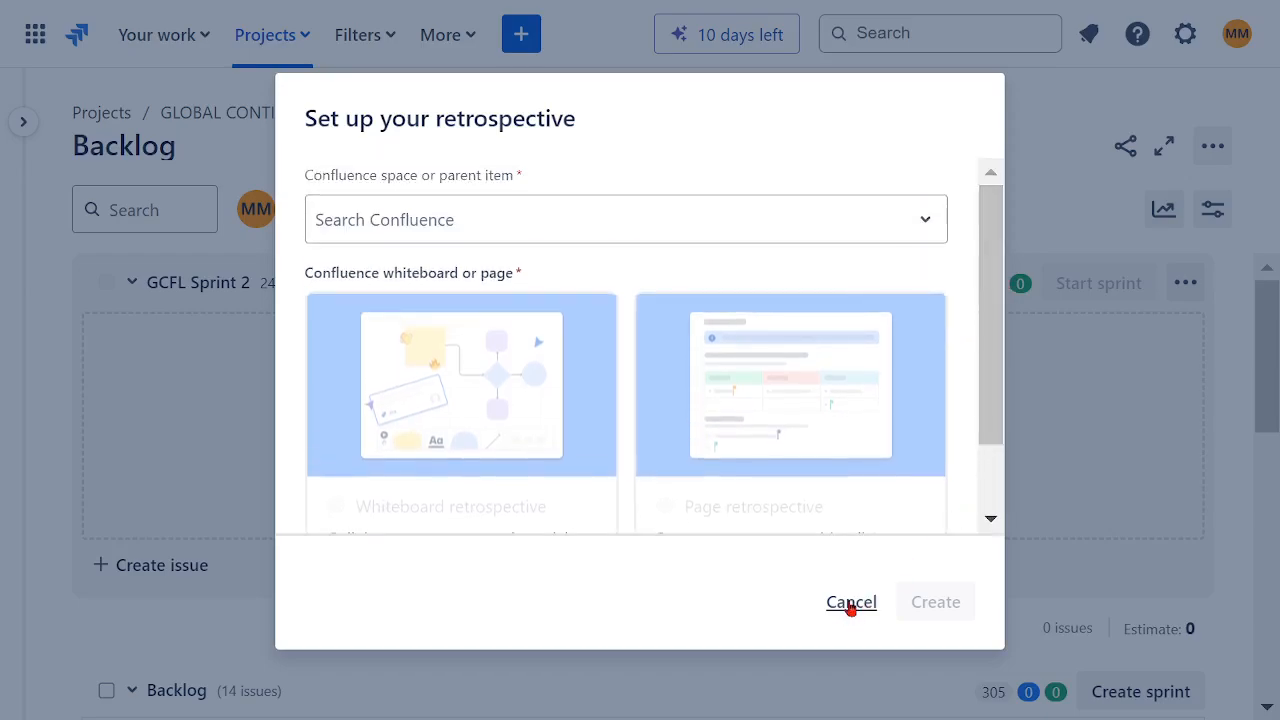
pyautogui.click(851, 603)
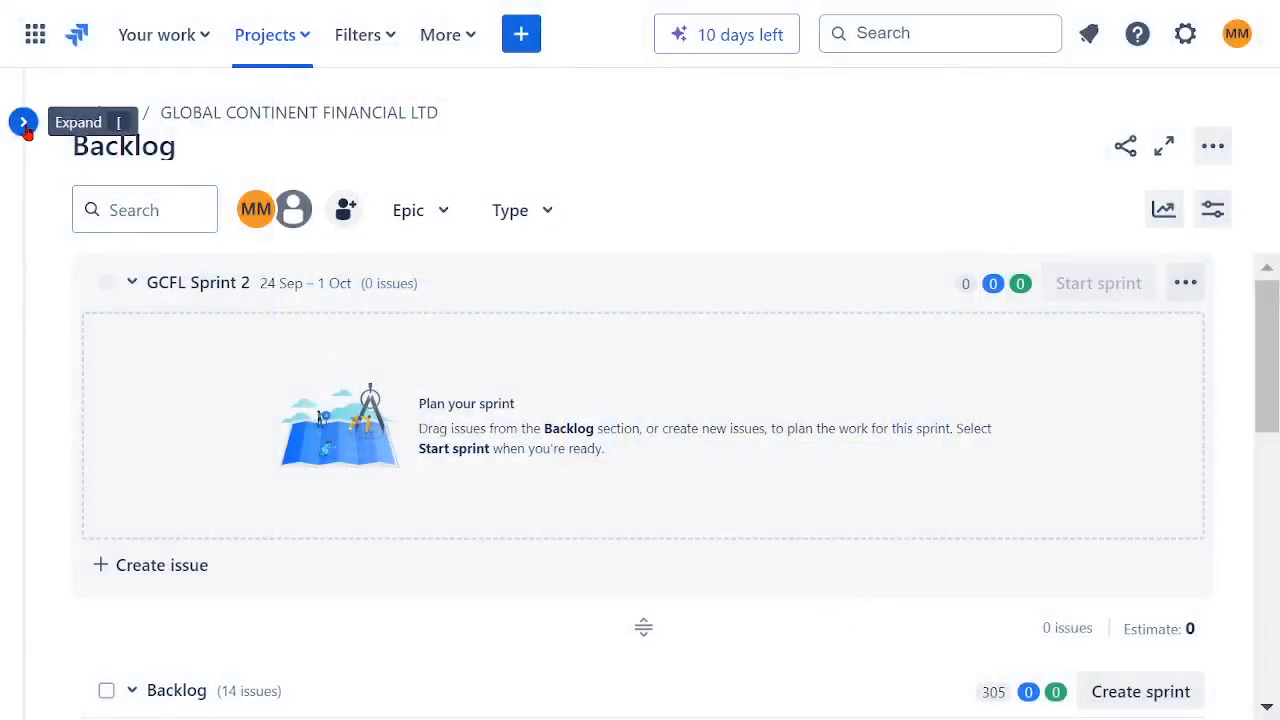
pyautogui.click(22, 121)
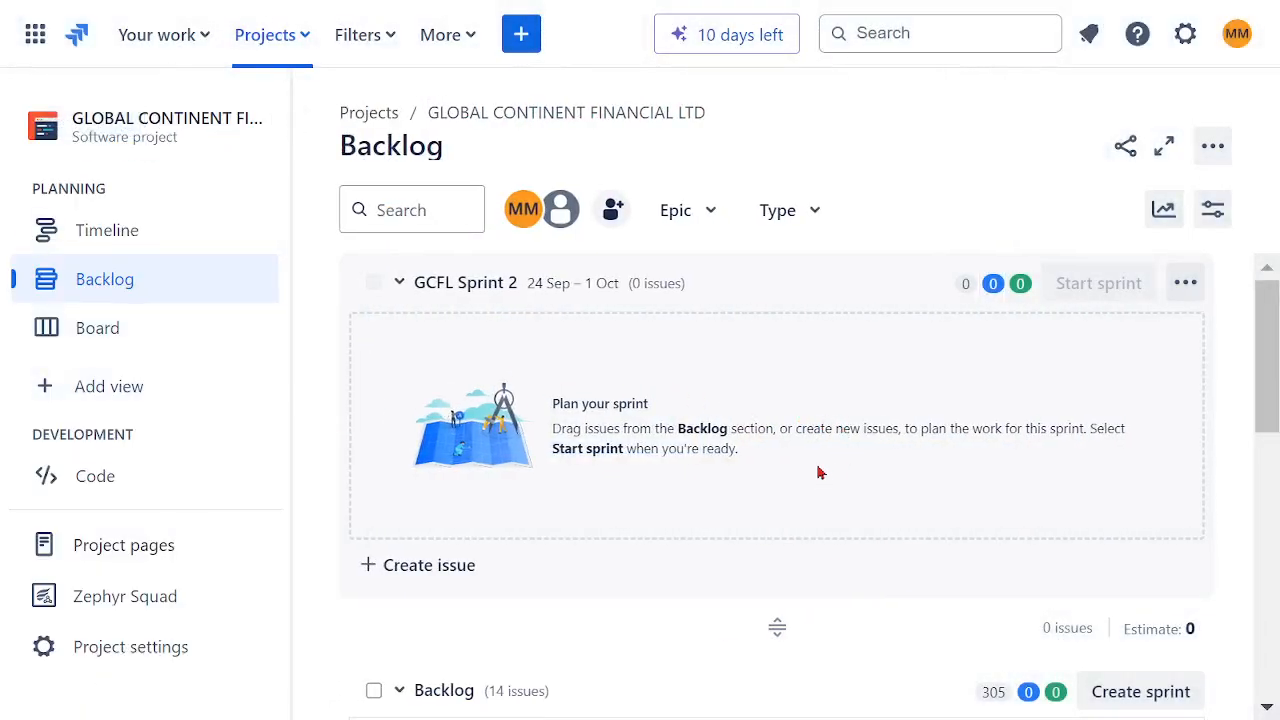
pyautogui.scroll(-3, 817, 470)
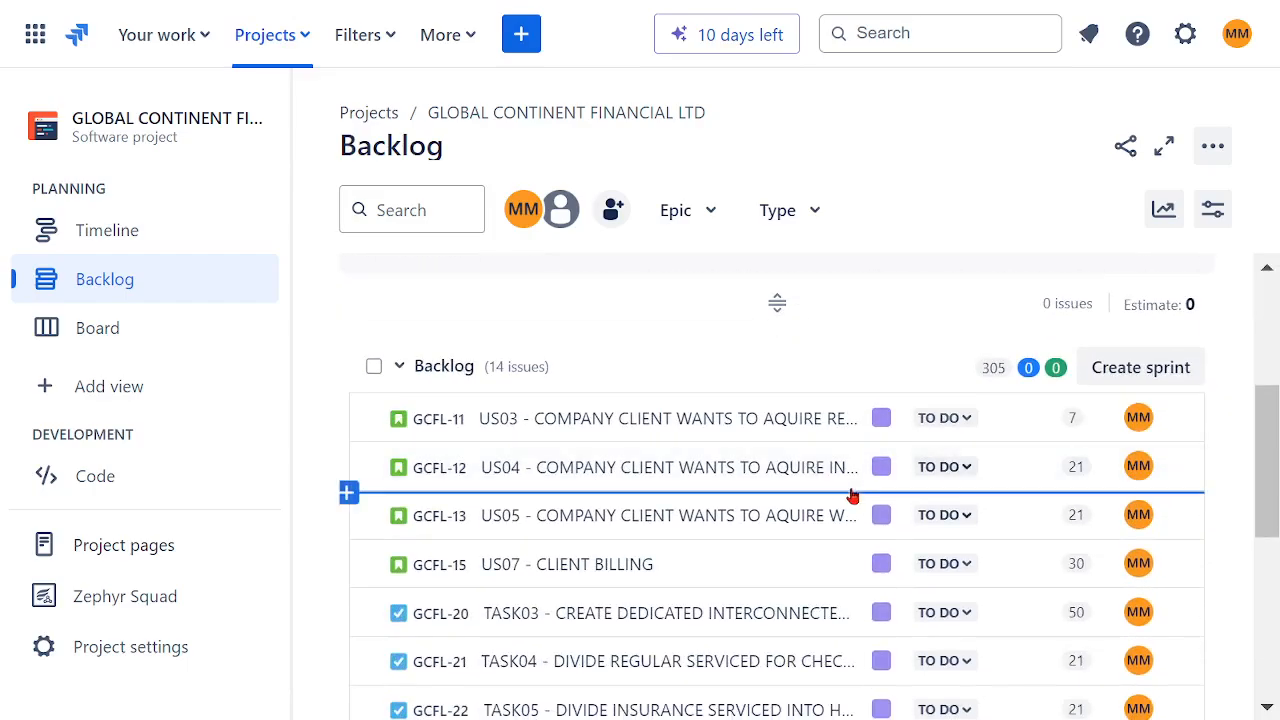
pyautogui.scroll(-3, 851, 494)
pyautogui.scroll(-2, 840, 510)
pyautogui.scroll(5, 583, 400)
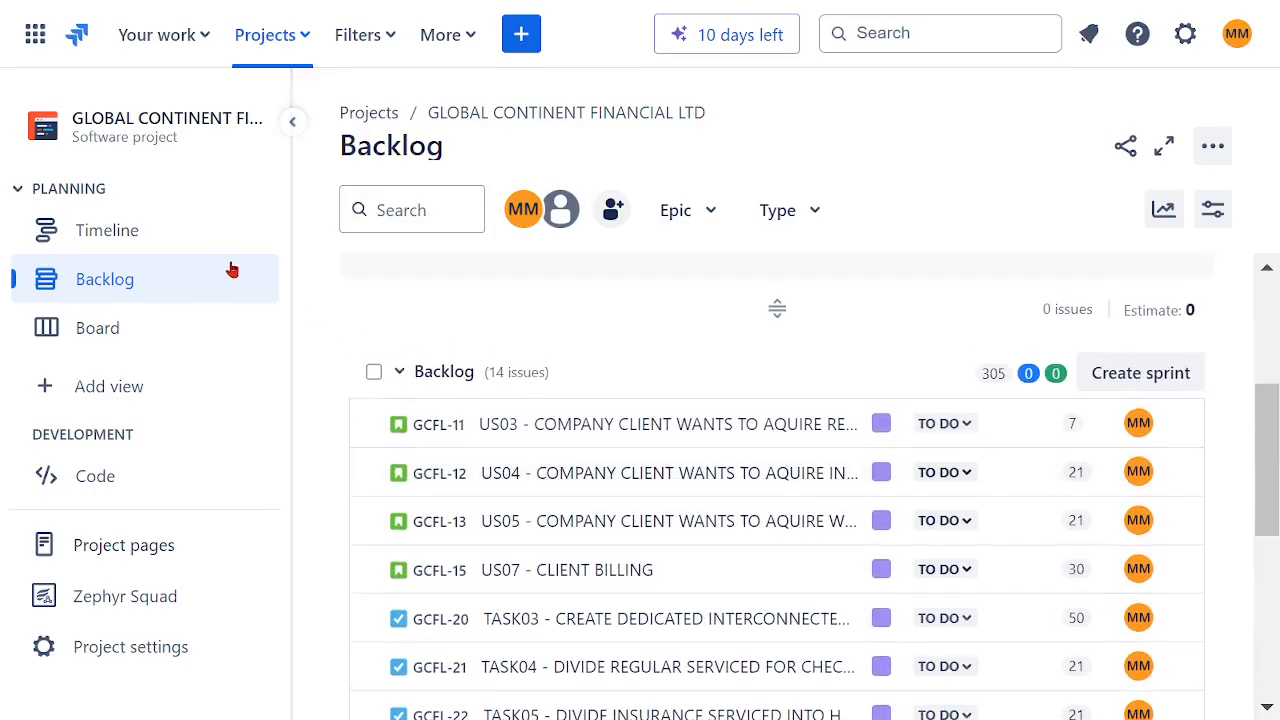
pyautogui.click(292, 121)
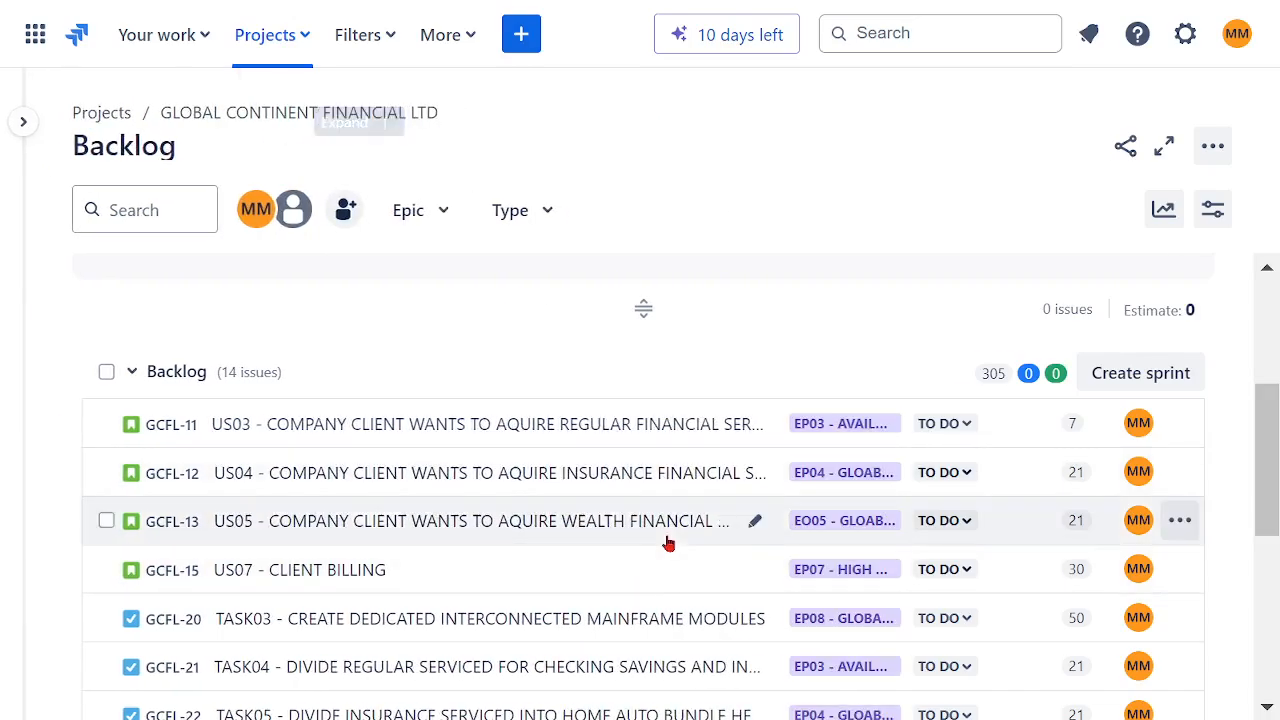
# Step: Move US03 and TASK03 from the backlog into GCFL Sprint 2
pyautogui.scroll(2, 794, 520)
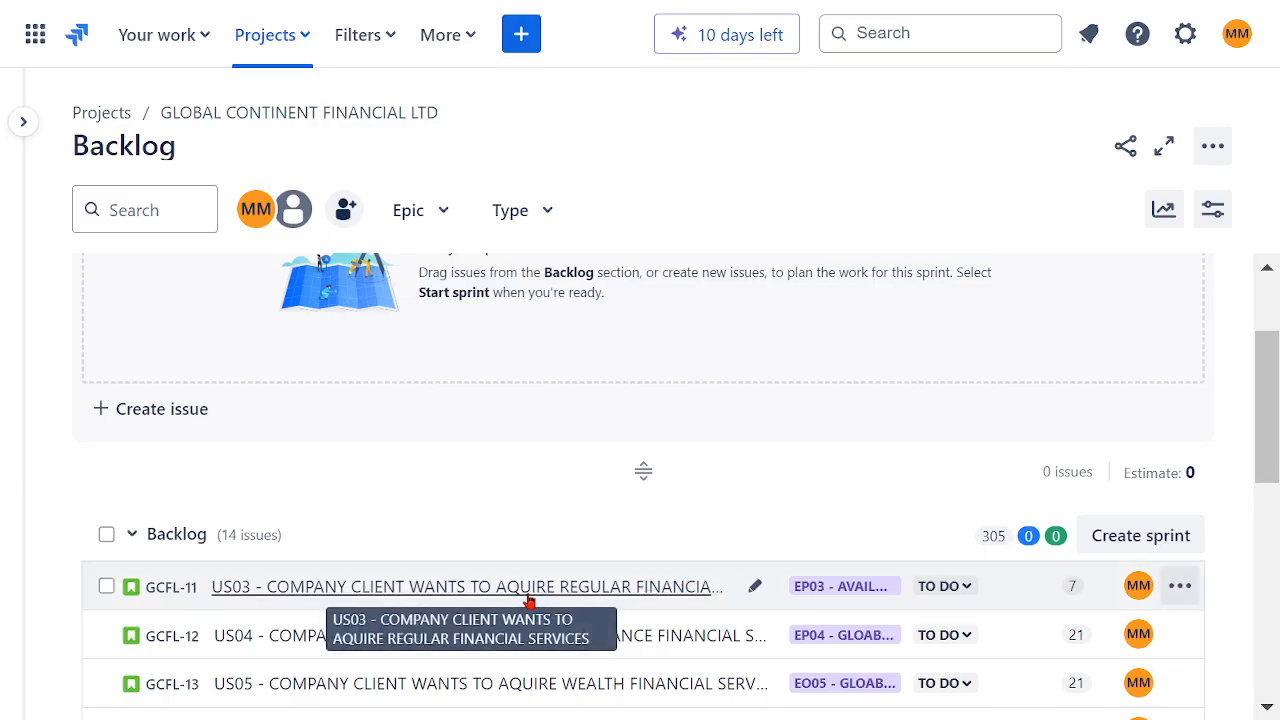
pyautogui.moveTo(529, 600); pyautogui.dragTo(505, 310)
pyautogui.scroll(-3, 651, 518)
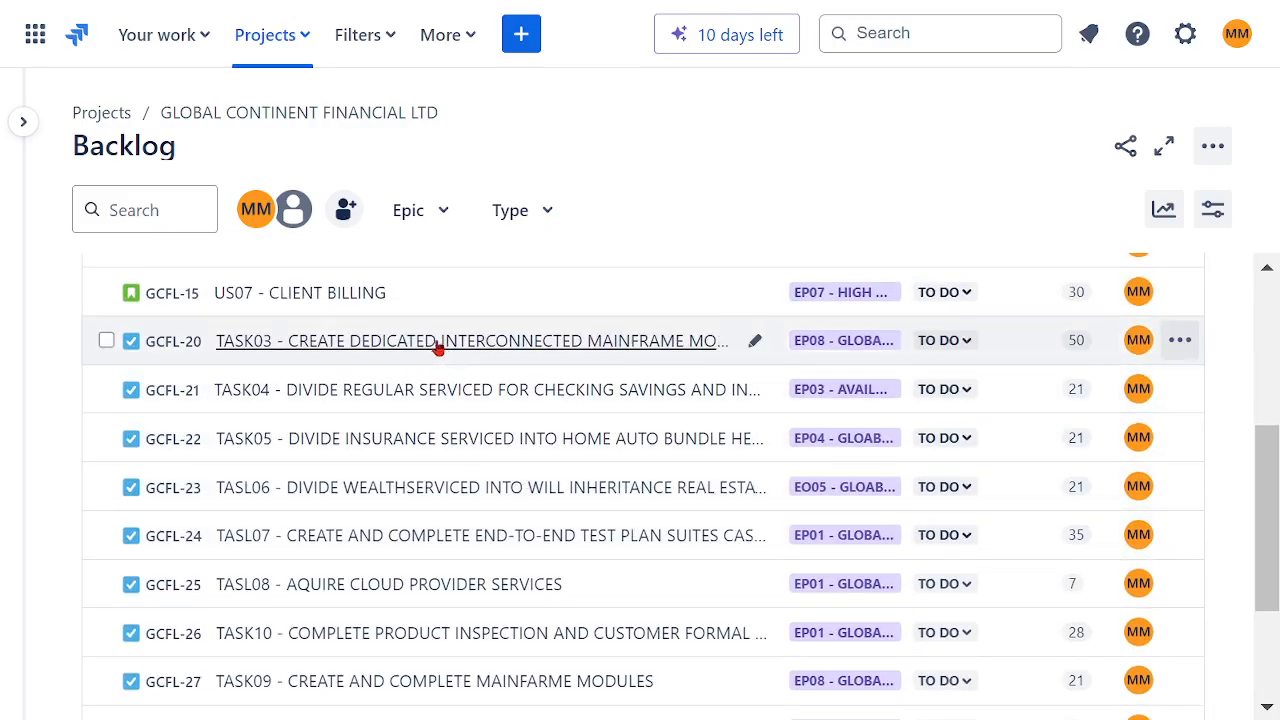
pyautogui.moveTo(437, 343); pyautogui.dragTo(349, 368)
pyautogui.moveTo(479, 431); pyautogui.dragTo(608, 446)
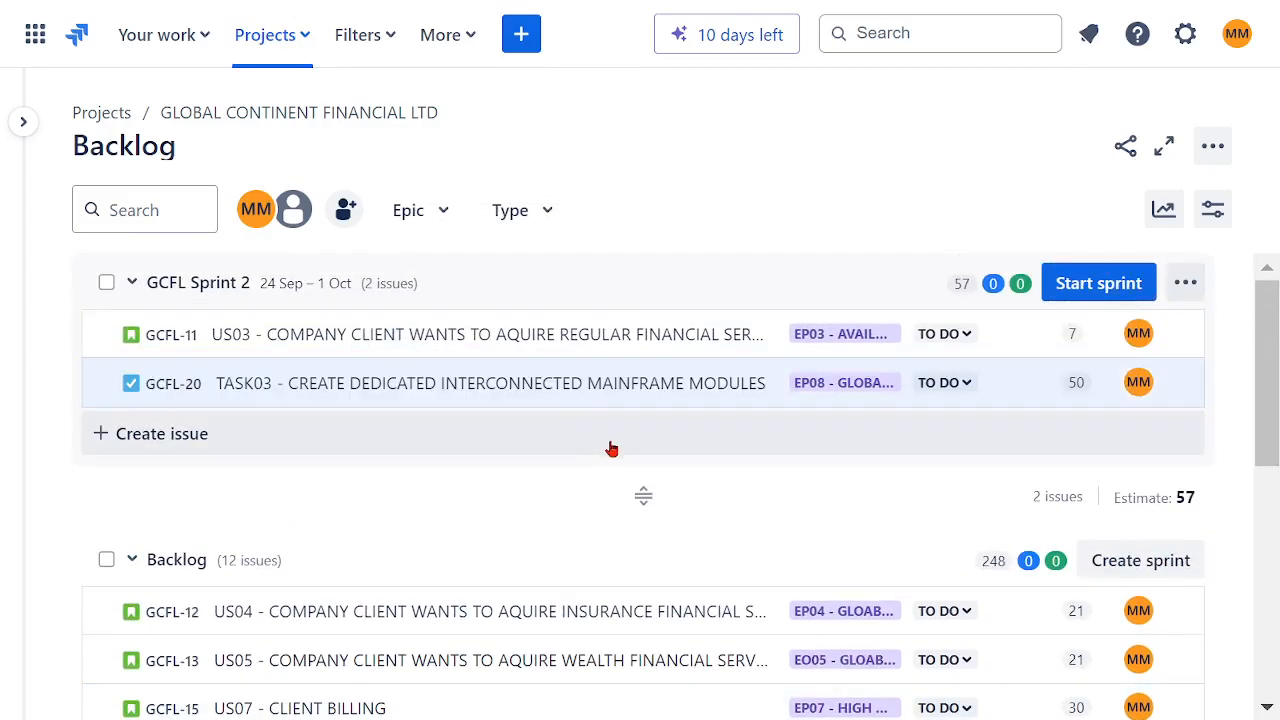
# Step: Move TASK04 and TASL06 from the backlog into GCFL Sprint 2
pyautogui.scroll(-3, 608, 446)
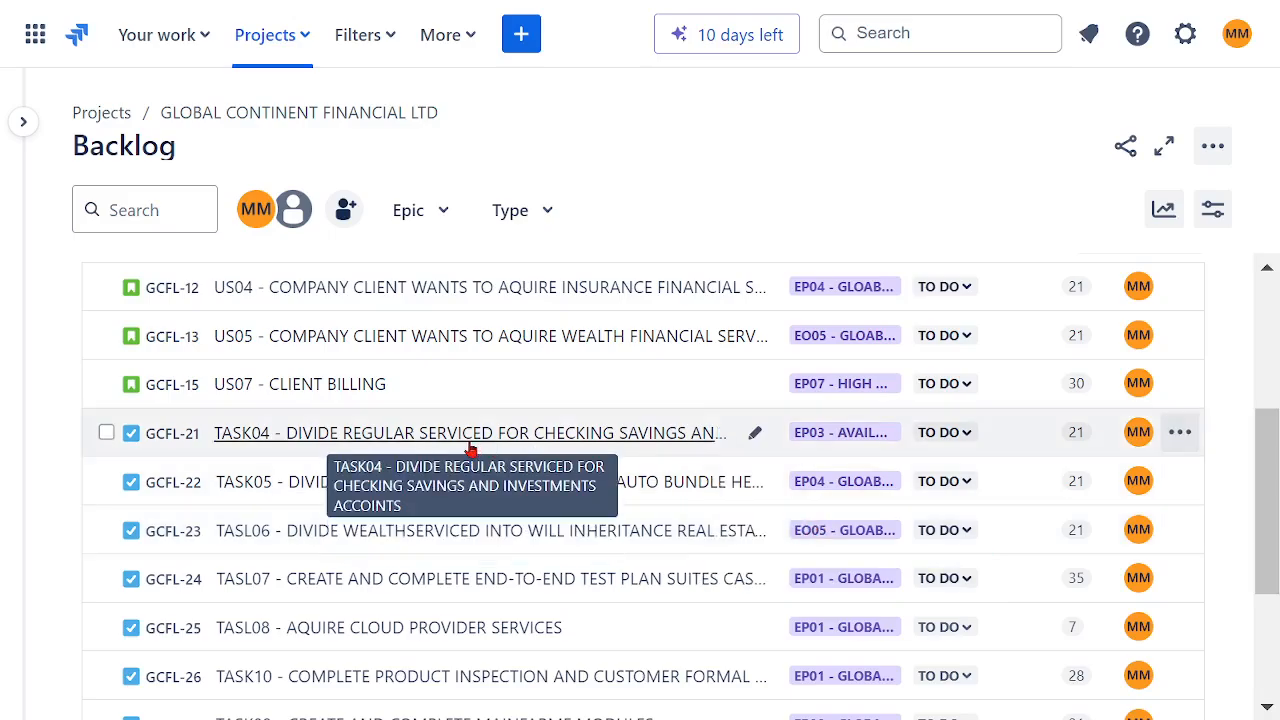
pyautogui.moveTo(470, 450); pyautogui.dragTo(444, 252)
pyautogui.moveTo(437, 296); pyautogui.dragTo(569, 477)
pyautogui.scroll(-5, 569, 477)
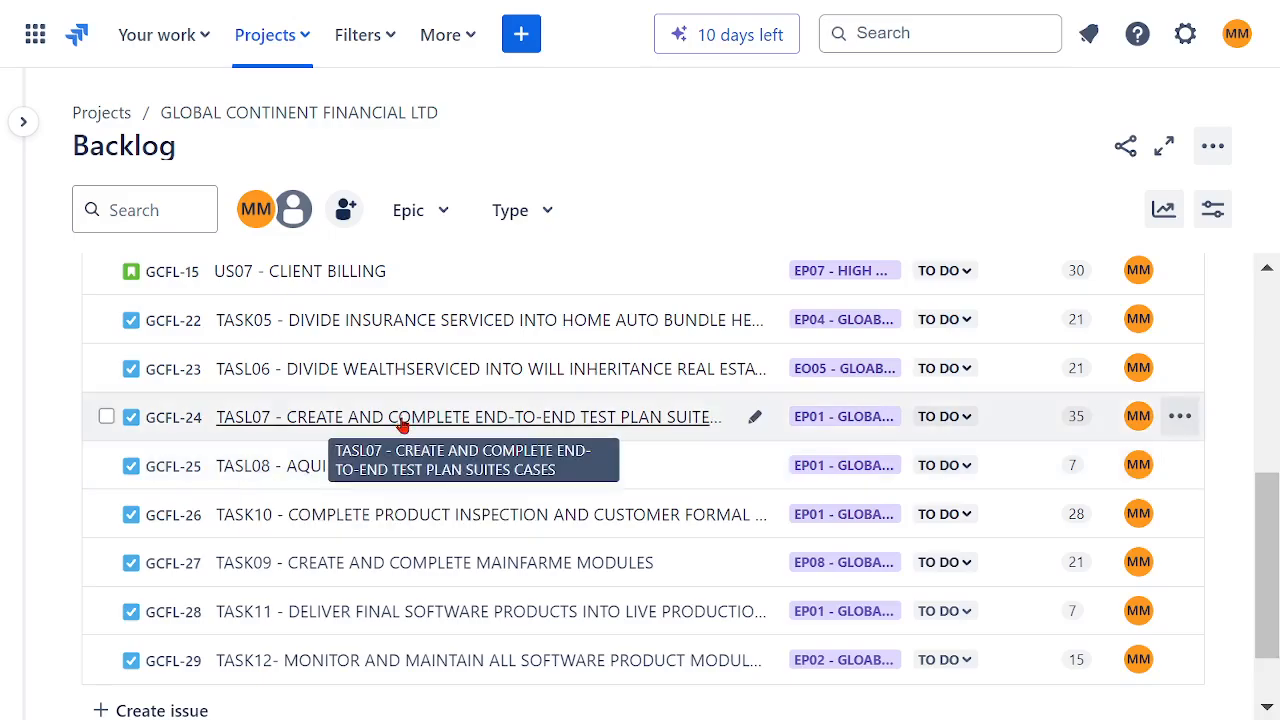
pyautogui.moveTo(378, 378); pyautogui.dragTo(374, 458)
pyautogui.moveTo(549, 487); pyautogui.dragTo(586, 514)
# Step: Move TASK05 from the backlog into GCFL Sprint 2
pyautogui.scroll(-4, 591, 509)
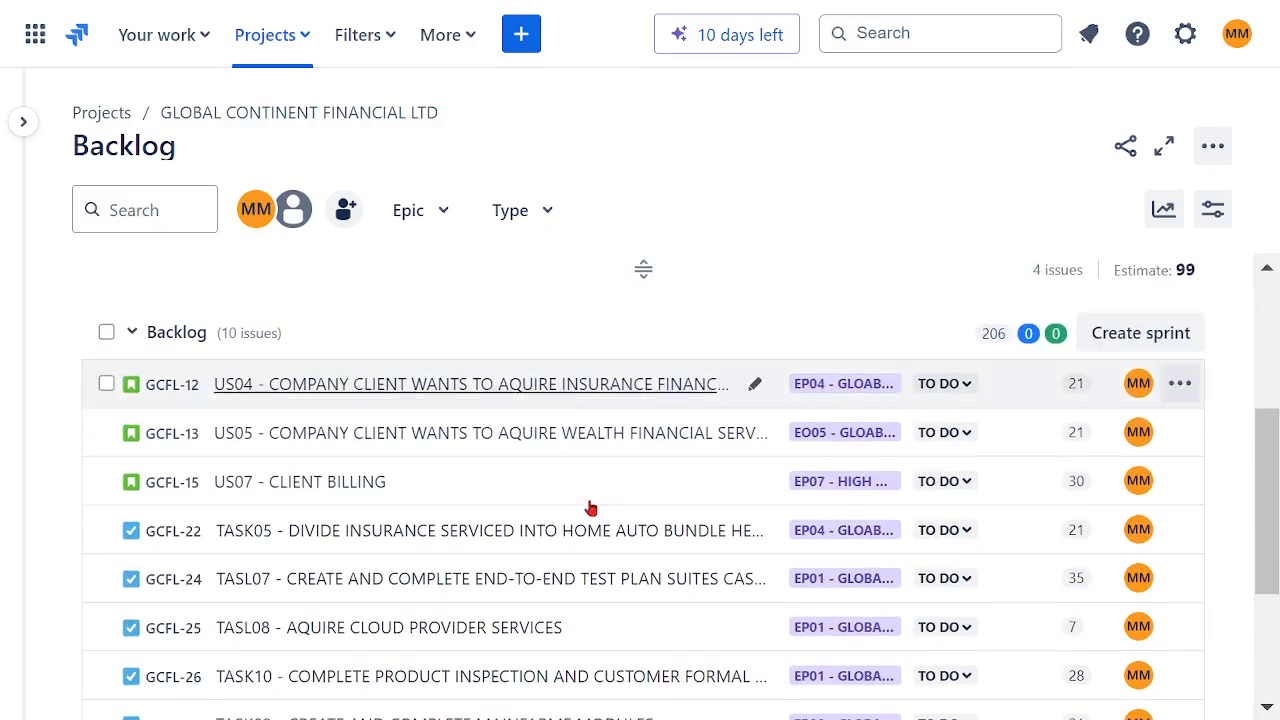
pyautogui.scroll(-2, 614, 491)
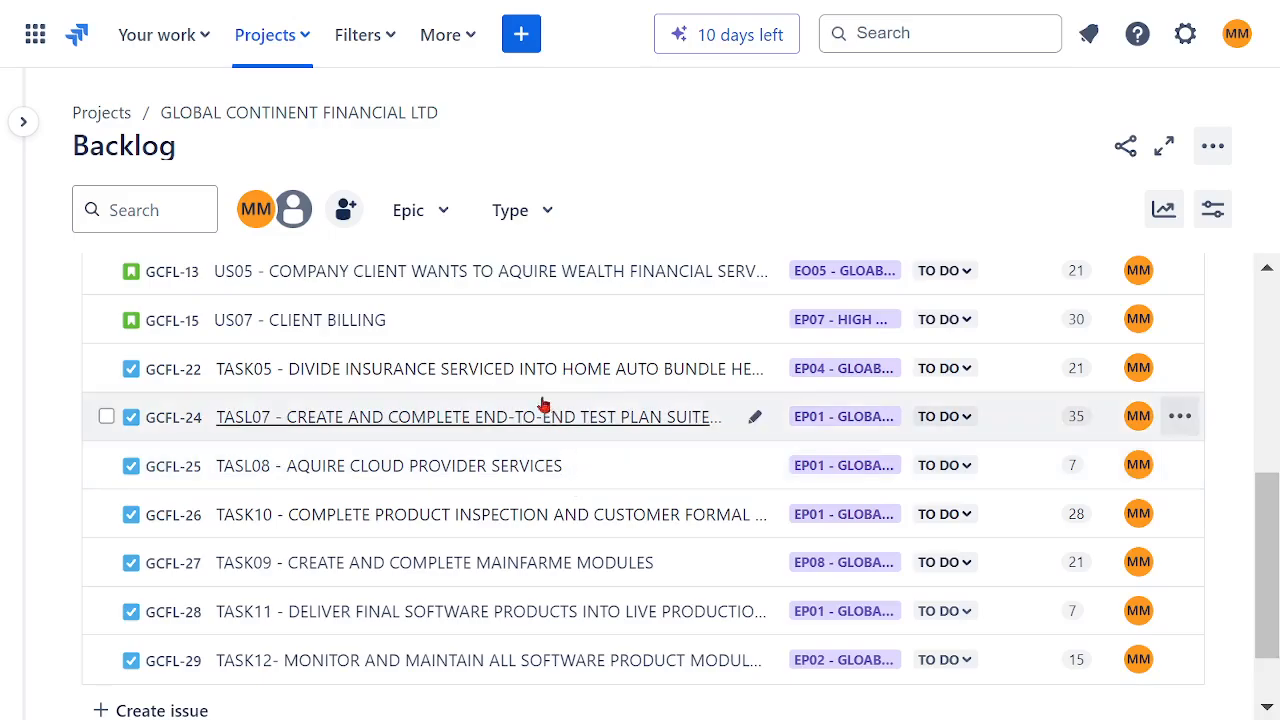
pyautogui.moveTo(519, 387); pyautogui.dragTo(382, 508)
pyautogui.moveTo(463, 557); pyautogui.dragTo(470, 562)
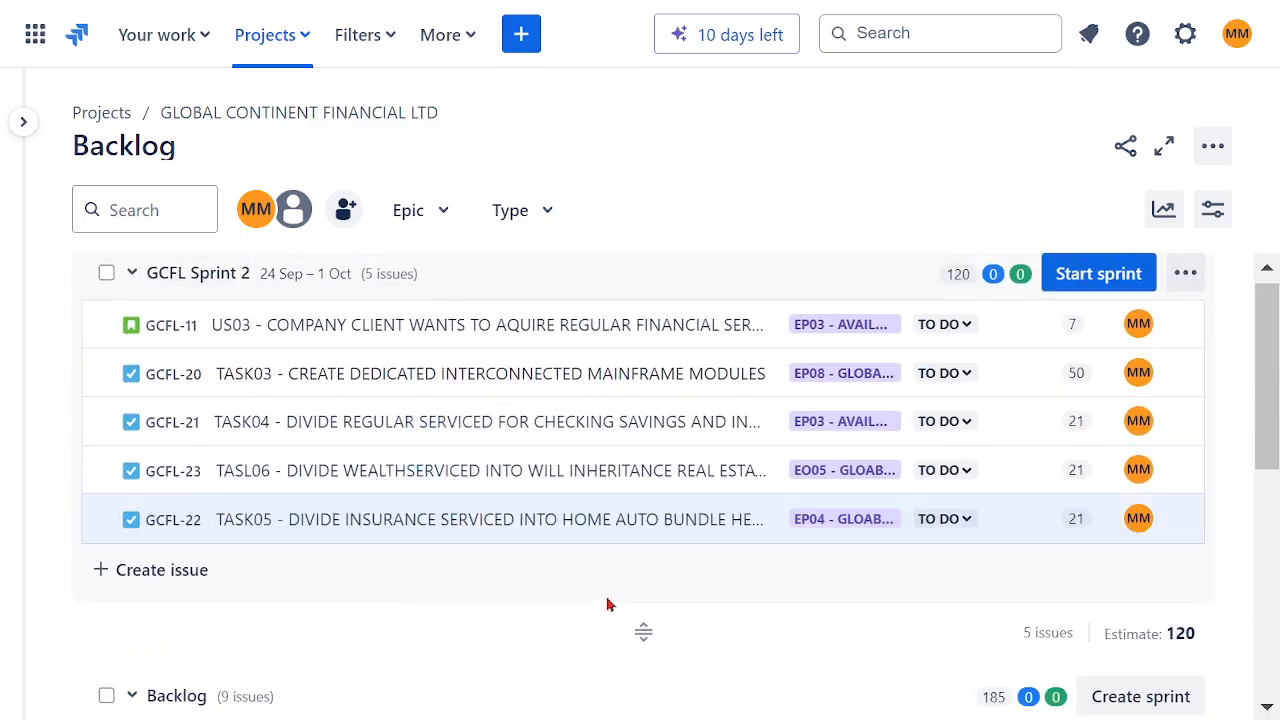
# Step: Move US05 and US04 into GCFL Sprint 2 and order them directly after US03
pyautogui.scroll(-3, 651, 543)
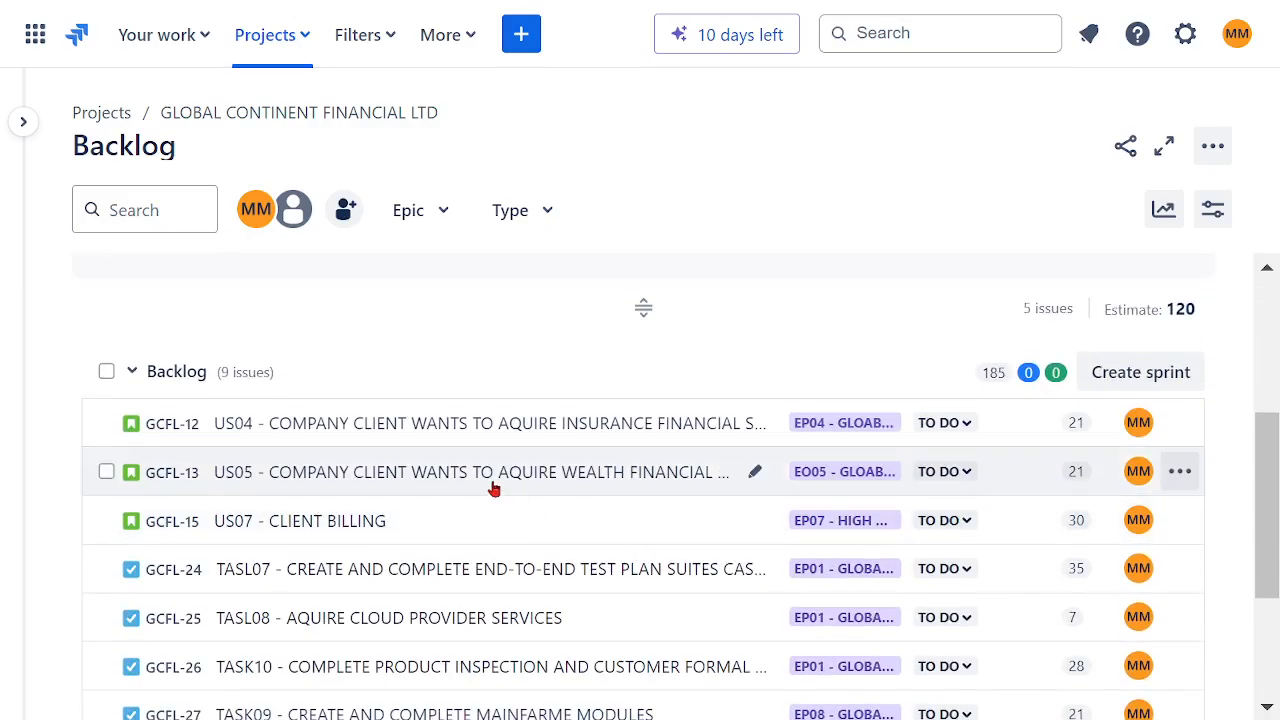
pyautogui.moveTo(484, 469); pyautogui.dragTo(450, 487)
pyautogui.moveTo(450, 547); pyautogui.dragTo(500, 526)
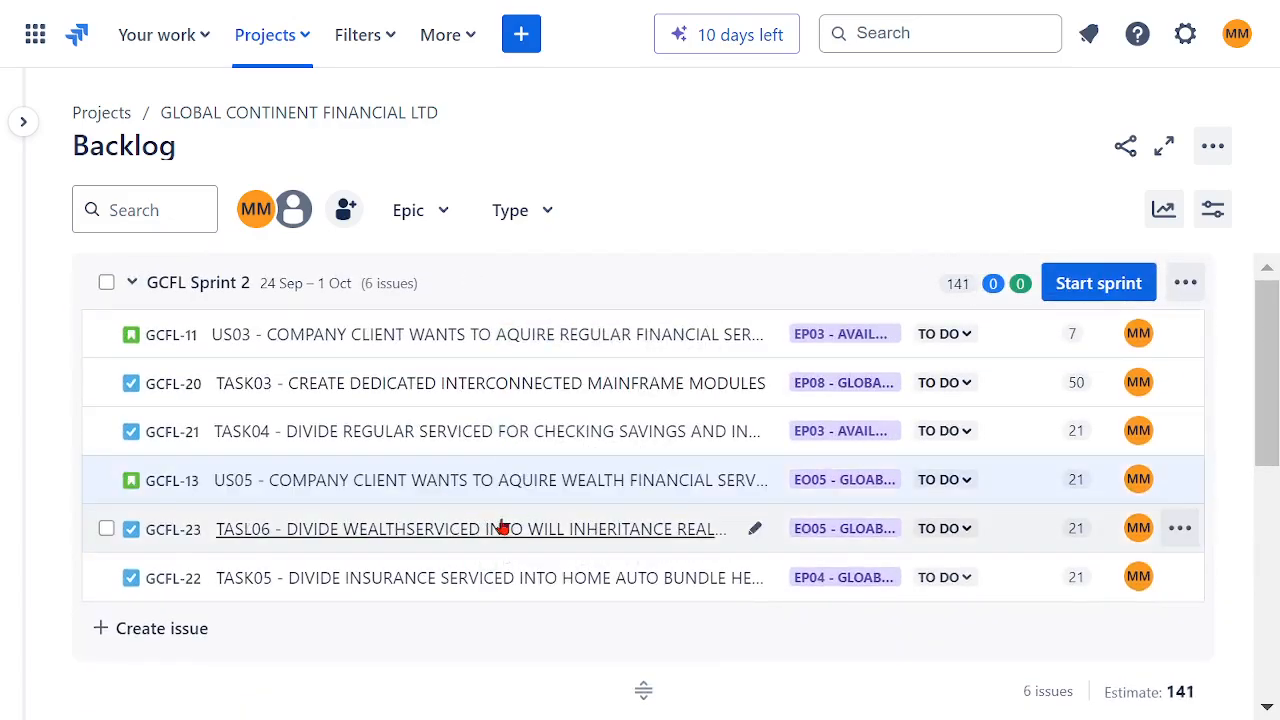
pyautogui.scroll(-5, 500, 523)
pyautogui.scroll(1, 516, 542)
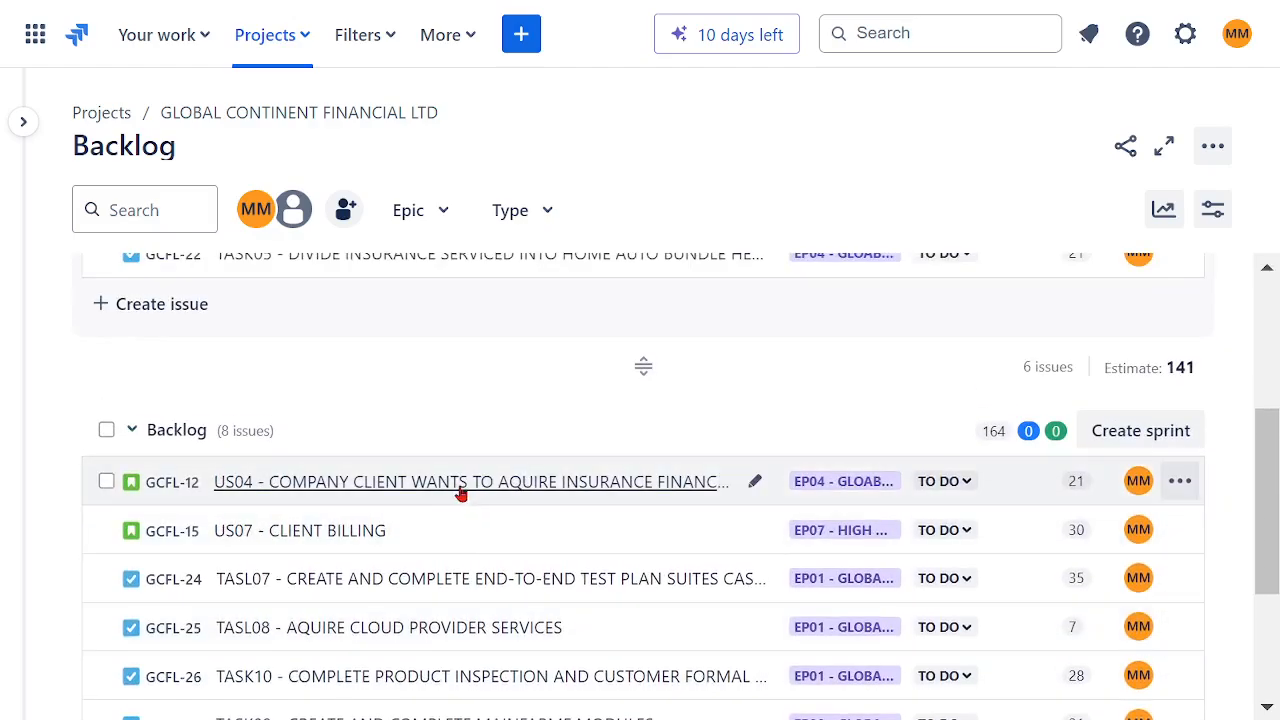
pyautogui.moveTo(472, 310); pyautogui.dragTo(470, 400)
pyautogui.moveTo(457, 520); pyautogui.dragTo(457, 522)
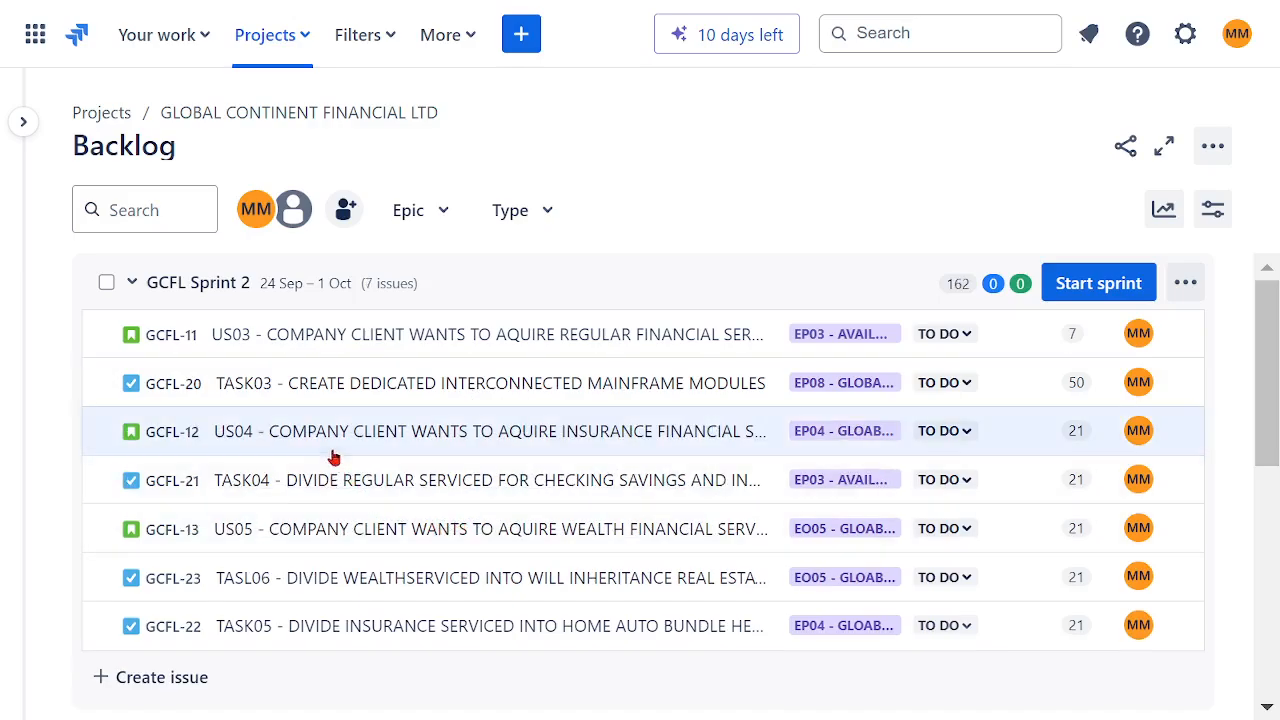
pyautogui.moveTo(330, 440); pyautogui.dragTo(322, 386)
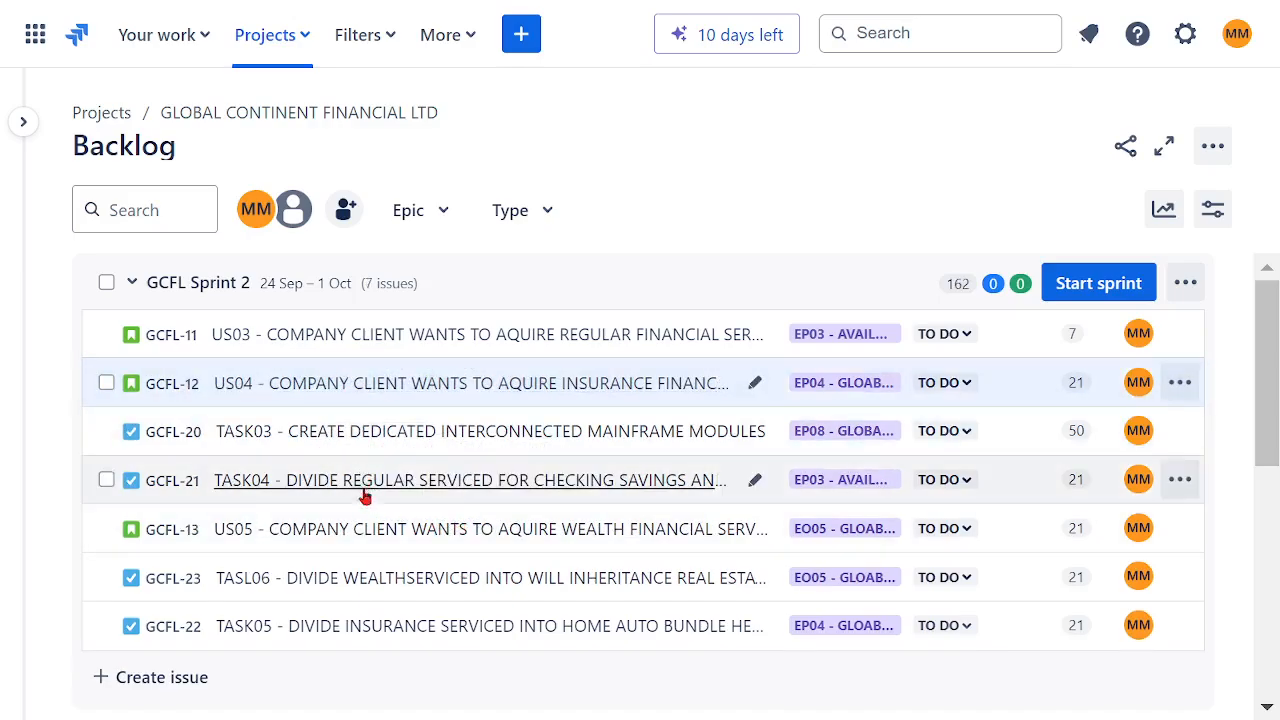
pyautogui.moveTo(339, 516); pyautogui.dragTo(345, 445)
# Step: Move TASK09 from the backlog into GCFL Sprint 2
pyautogui.scroll(-2, 642, 512)
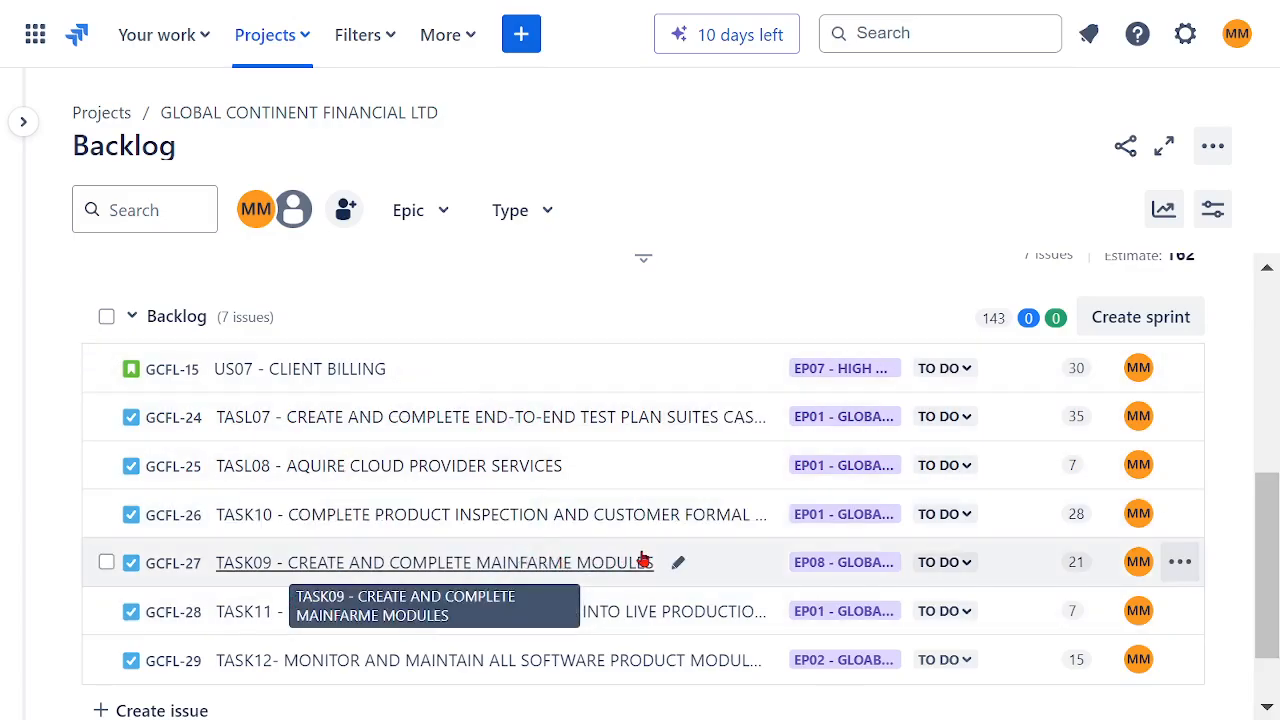
pyautogui.scroll(-2, 645, 520)
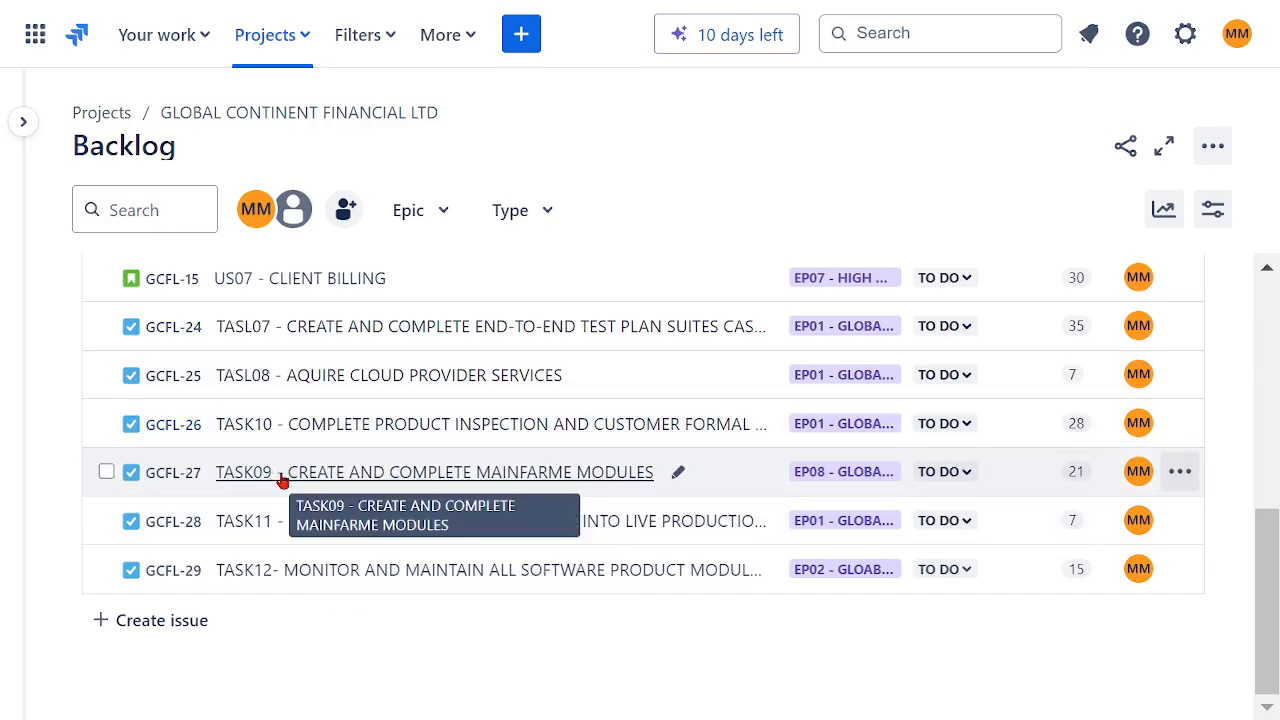
pyautogui.moveTo(283, 480); pyautogui.dragTo(320, 510)
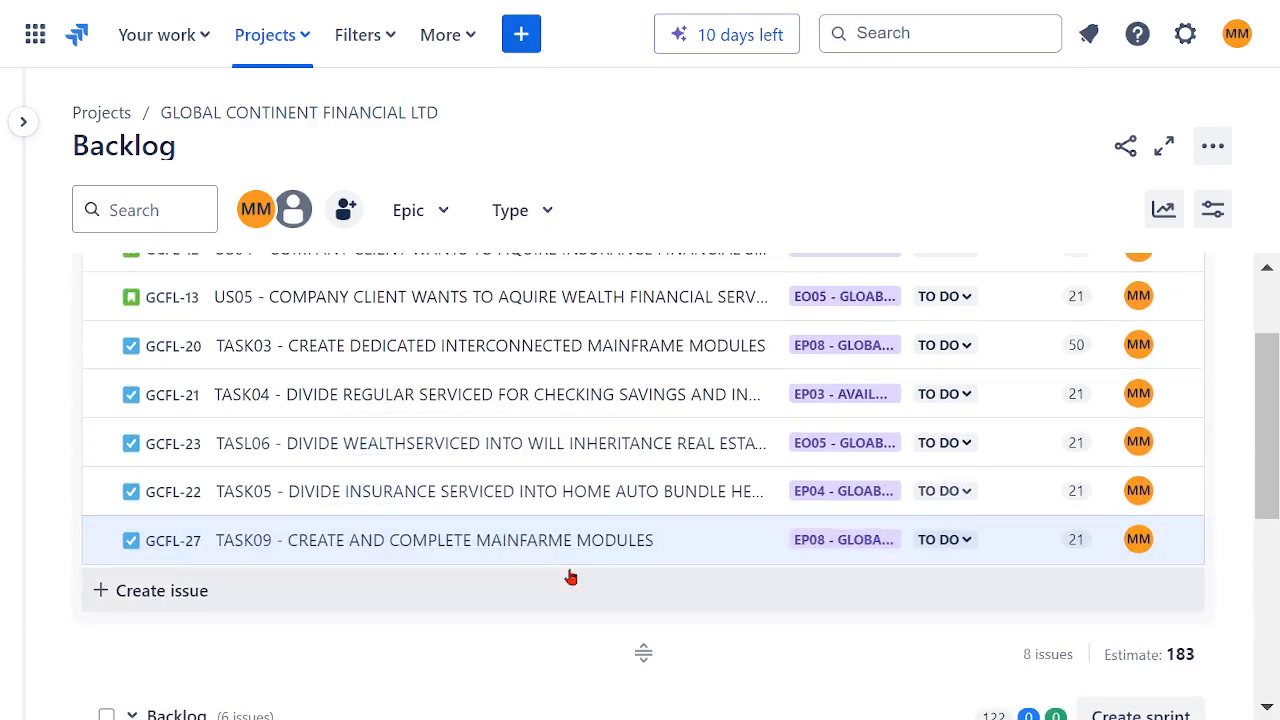
# Step: Start GCFL Sprint 2 with a duration of 4 weeks and dismiss the confirmation
pyautogui.scroll(-1, 708, 506)
pyautogui.scroll(-4, 708, 500)
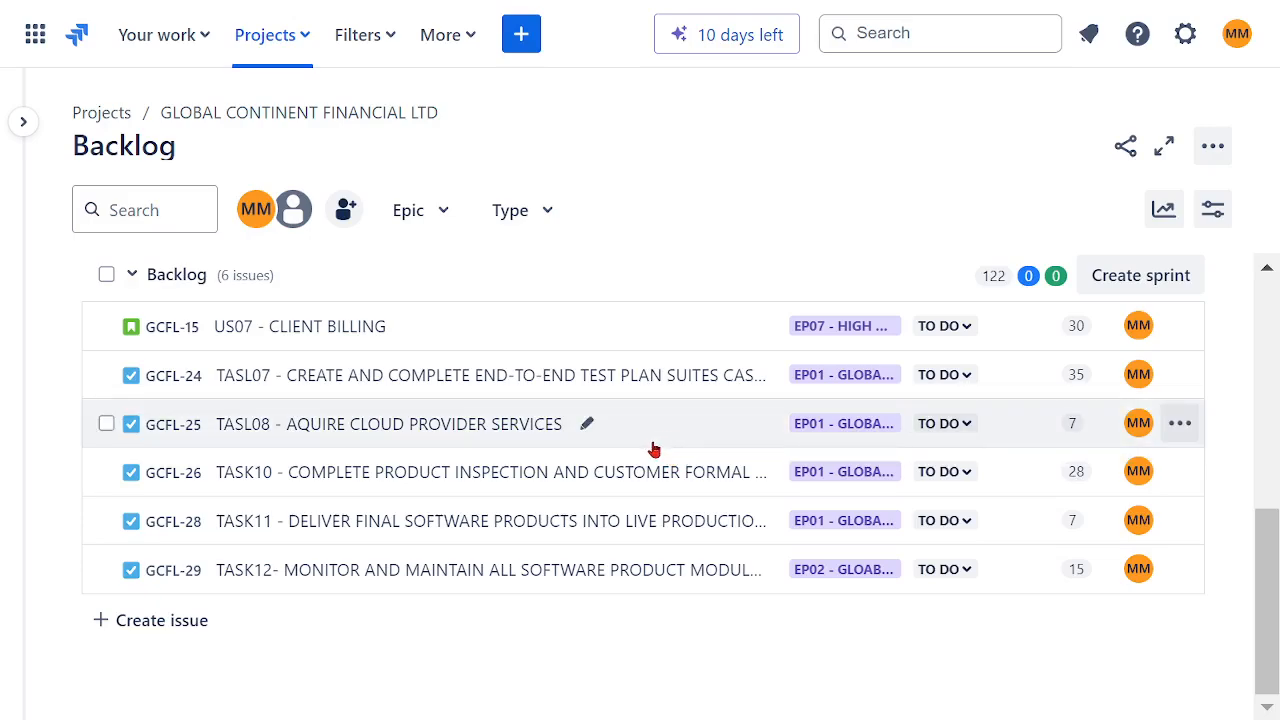
pyautogui.scroll(5, 652, 449)
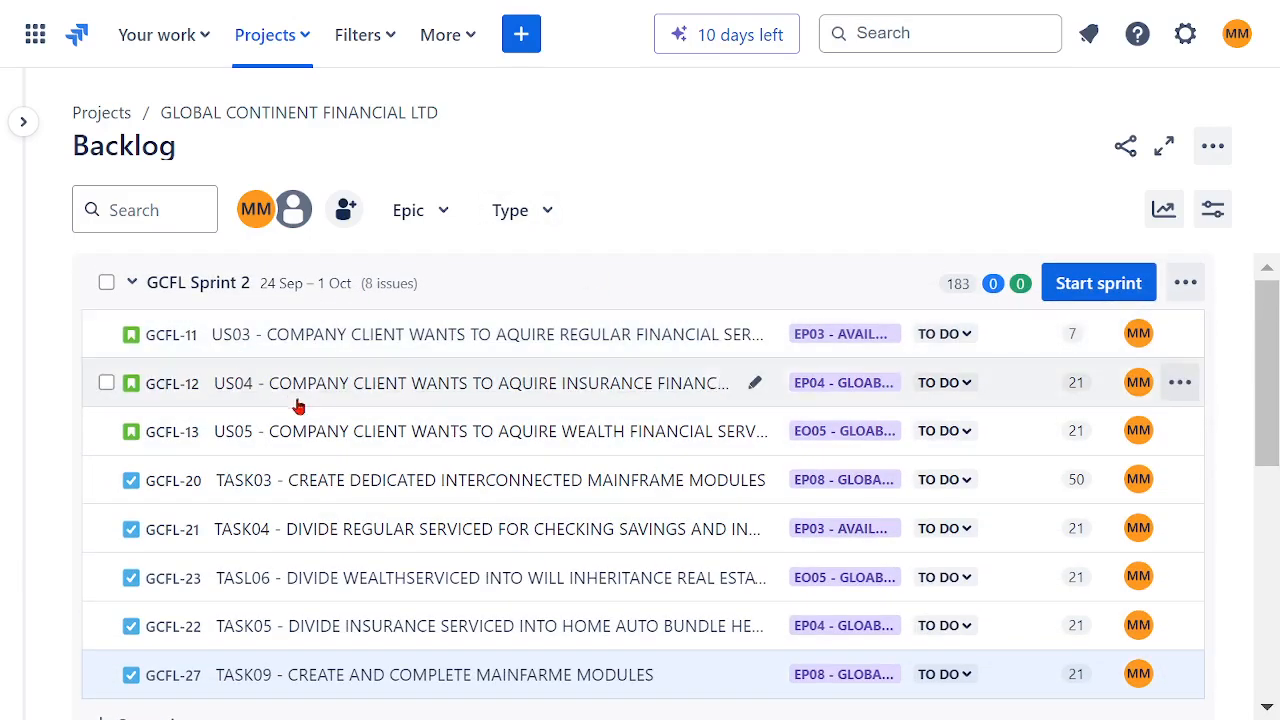
pyautogui.click(1100, 287)
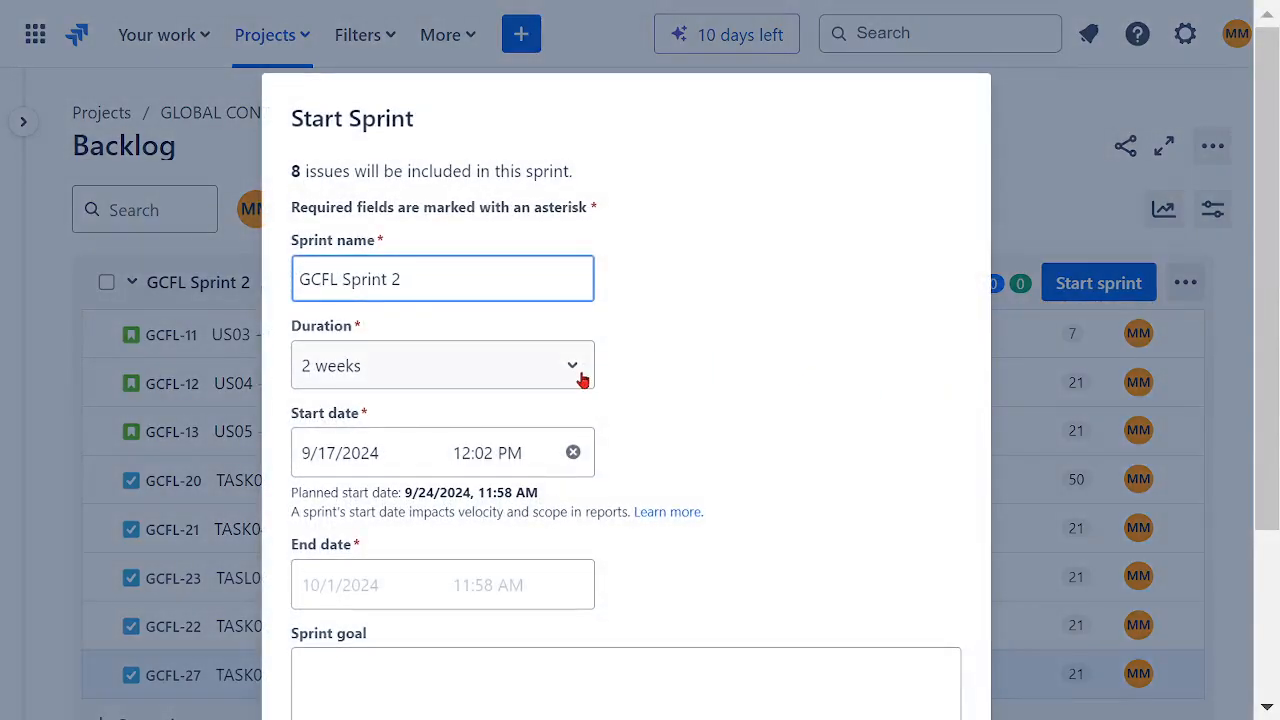
pyautogui.click(582, 378)
pyautogui.click(457, 548)
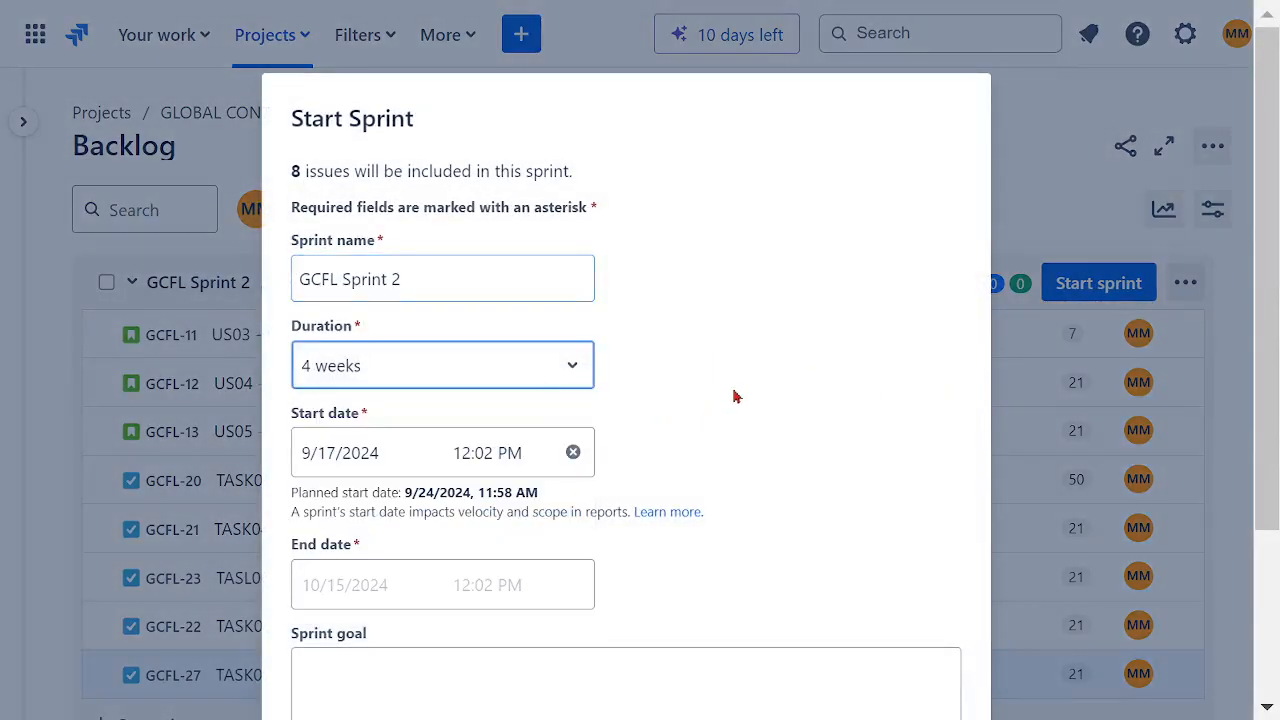
pyautogui.tripleClick(733, 397)
pyautogui.scroll(-3, 755, 371)
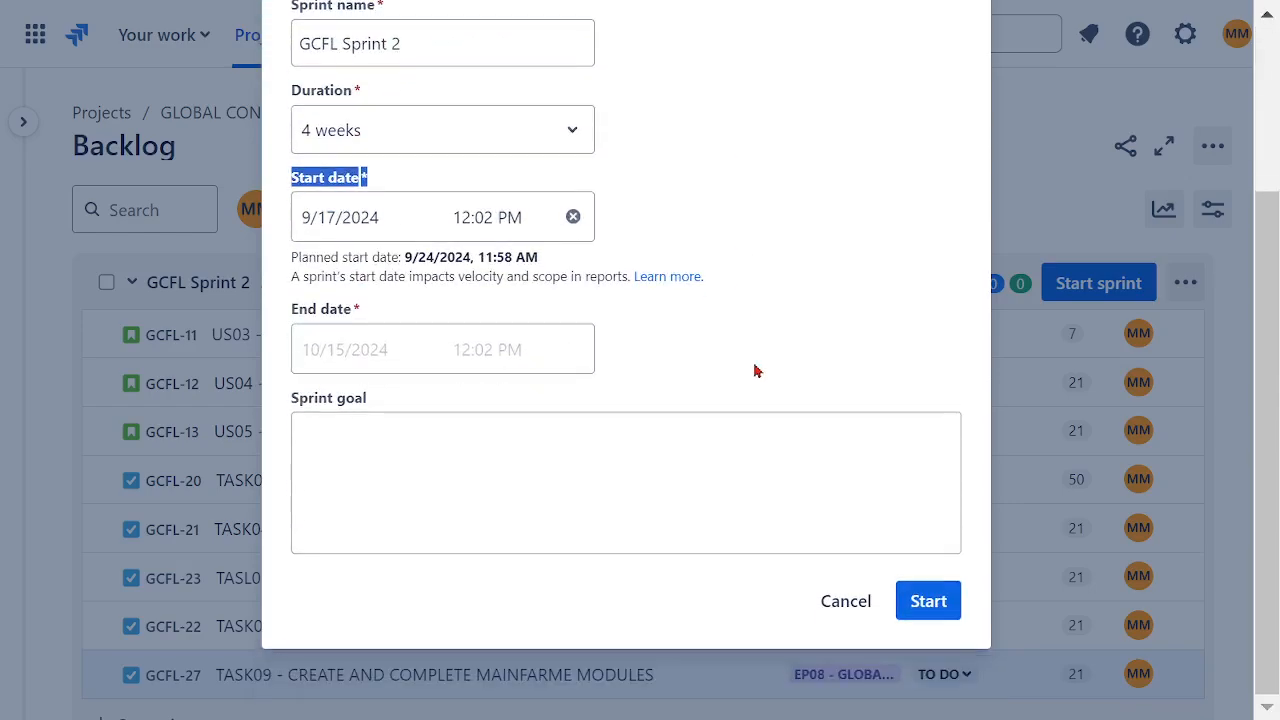
pyautogui.click(612, 450)
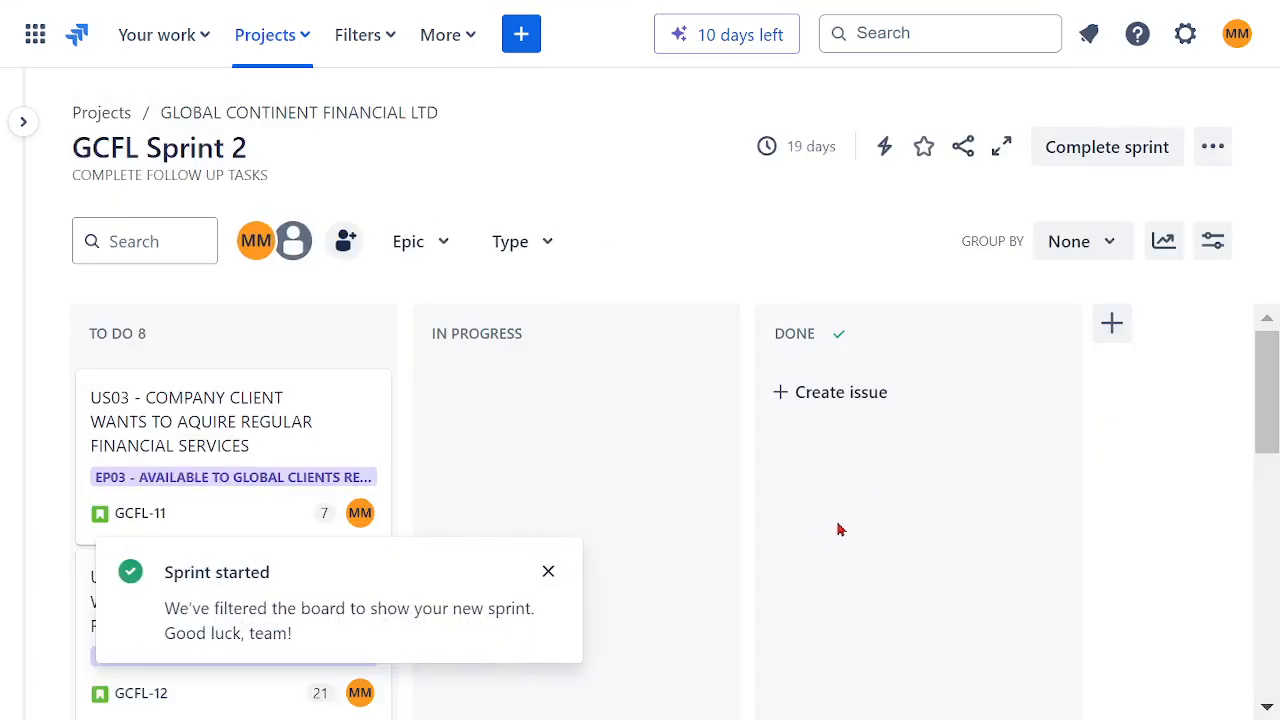
pyautogui.scroll(-2, 648, 456)
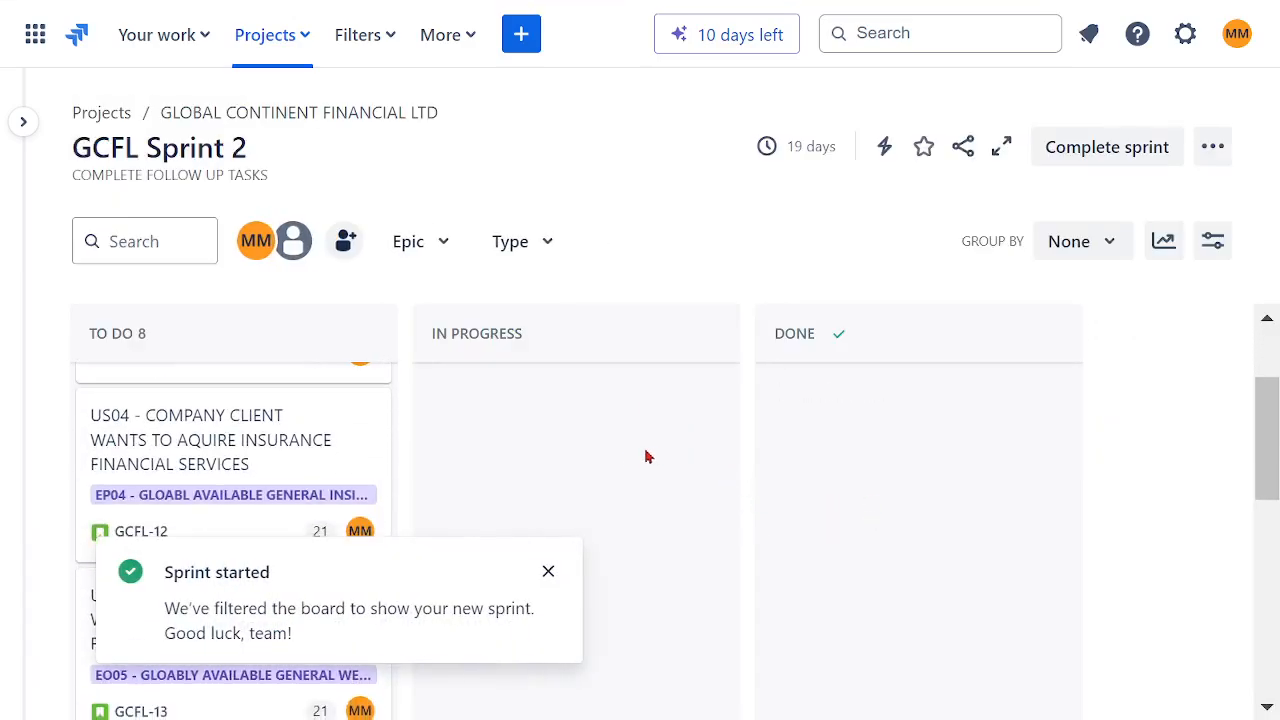
pyautogui.click(549, 573)
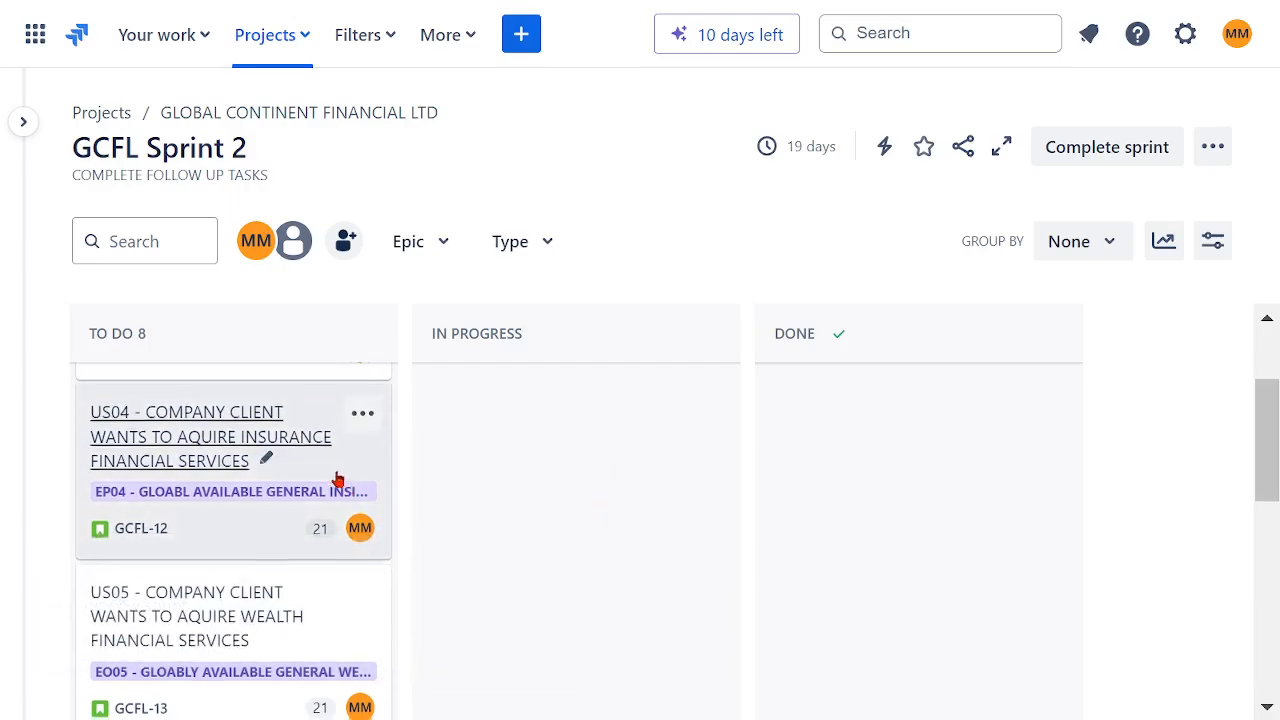
# Step: Move TASK03, TASL06, TASK05, TASK04 and TASK09 from To Do into In Progress on the GCFL Sprint 2 board
pyautogui.scroll(-3, 345, 480)
pyautogui.moveTo(203, 481); pyautogui.dragTo(466, 517)
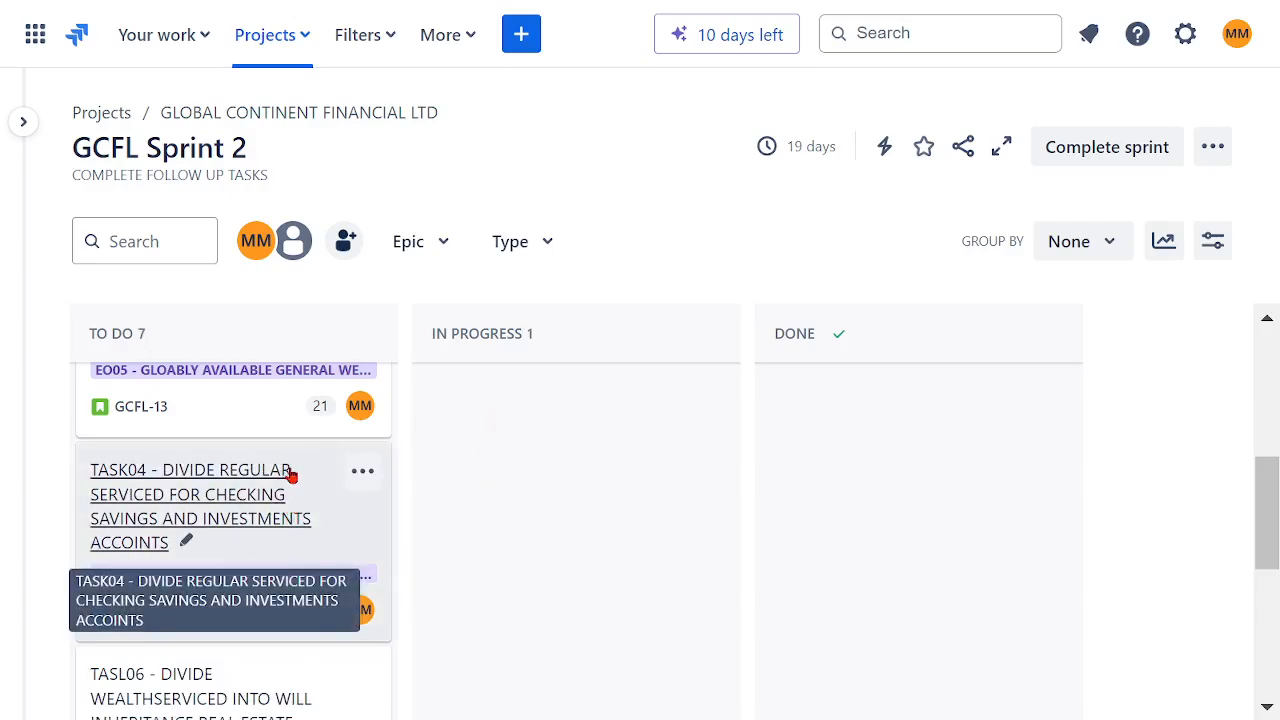
pyautogui.scroll(-3, 306, 473)
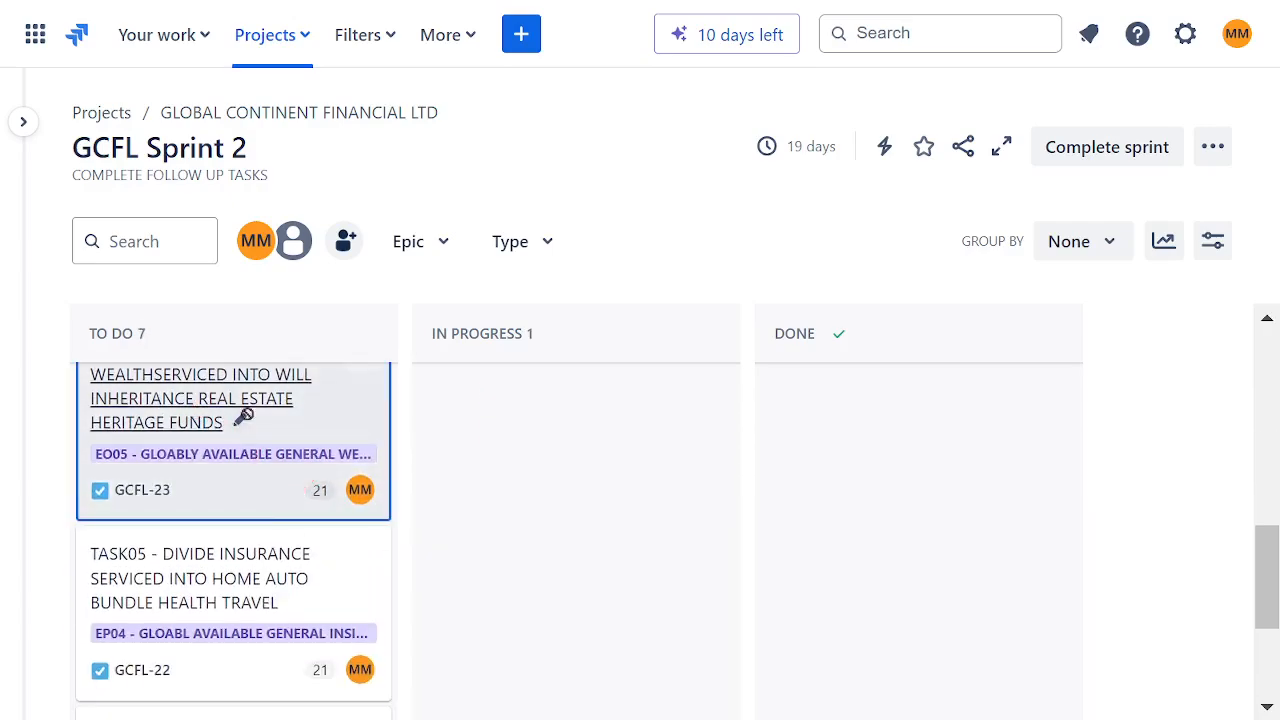
pyautogui.moveTo(244, 416); pyautogui.dragTo(480, 430)
pyautogui.moveTo(306, 463); pyautogui.dragTo(515, 428)
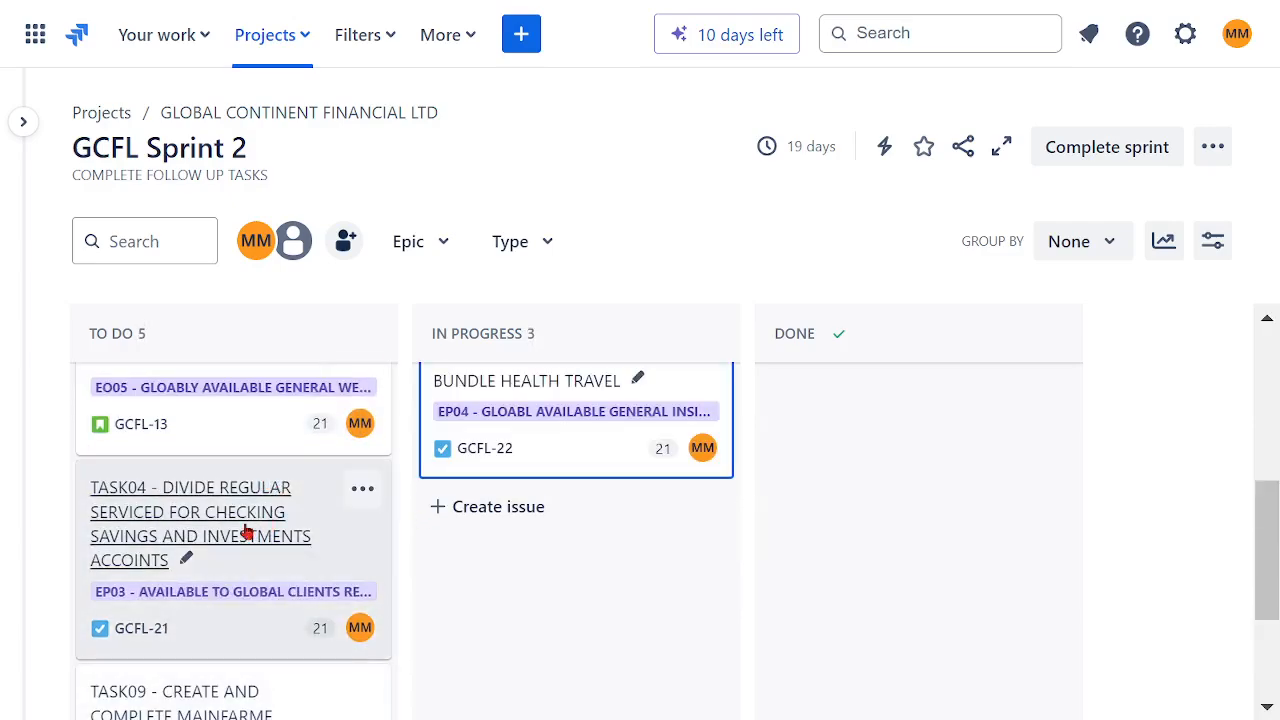
pyautogui.moveTo(528, 549); pyautogui.dragTo(554, 546)
pyautogui.scroll(-1, 292, 508)
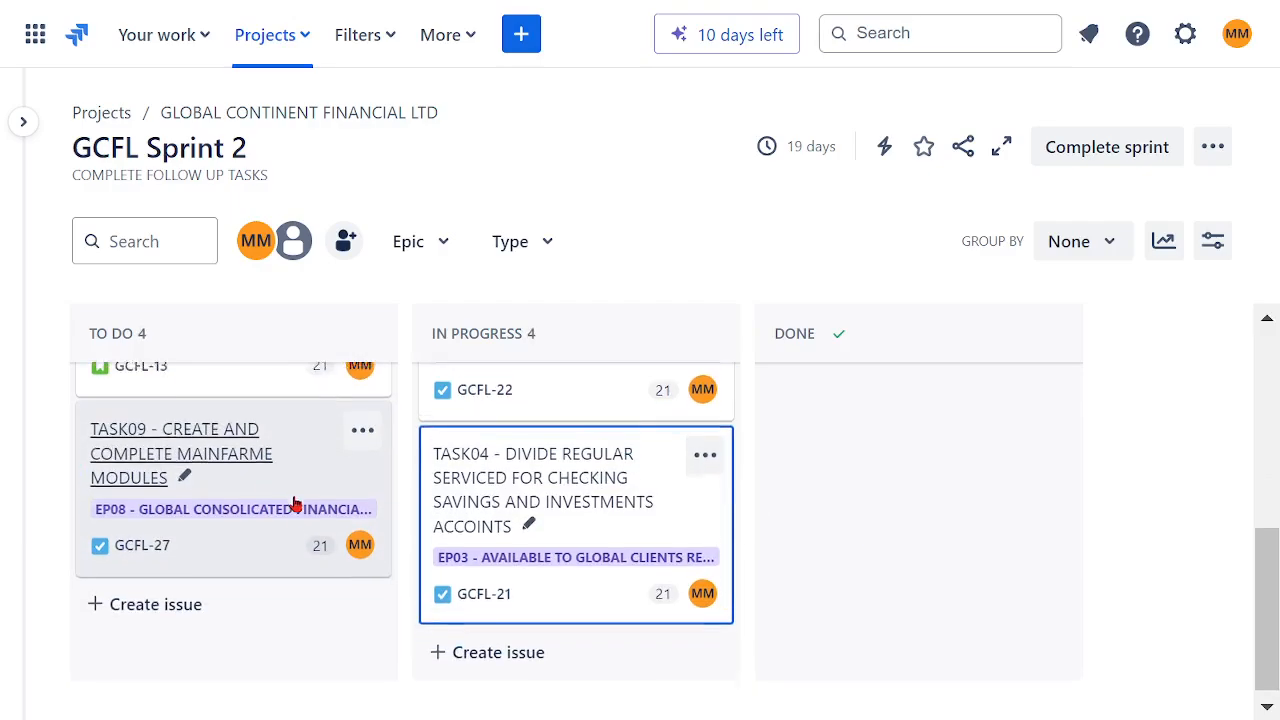
pyautogui.moveTo(229, 458); pyautogui.dragTo(502, 648)
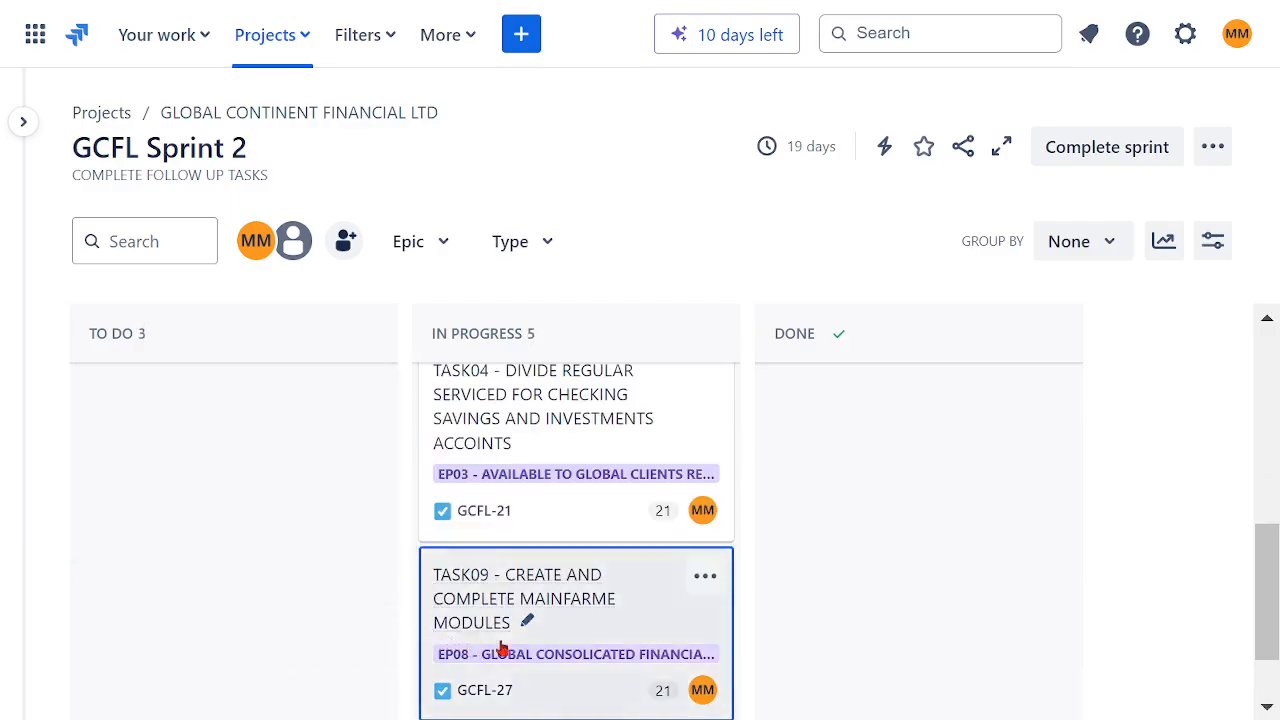
# Step: Move TASK03, TASL06, TASK05, TASK04 and TASK09 from In Progress to Done
pyautogui.scroll(3, 822, 528)
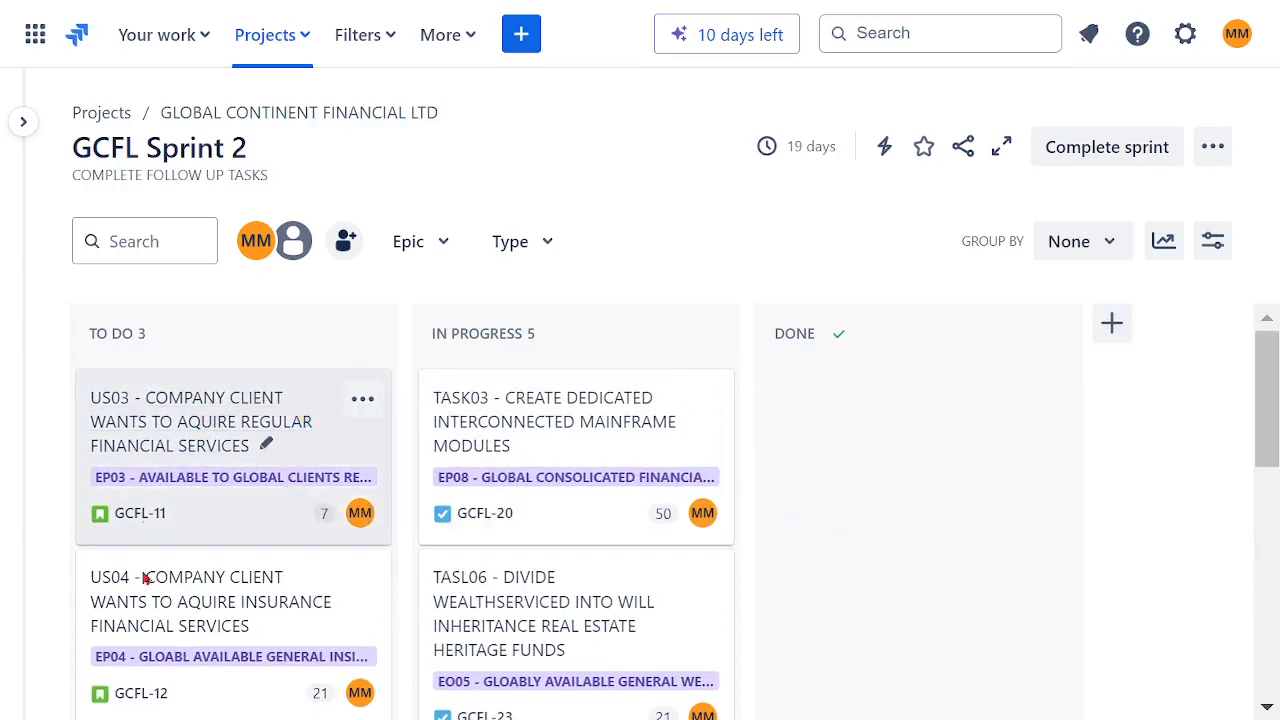
pyautogui.scroll(-5, 266, 477)
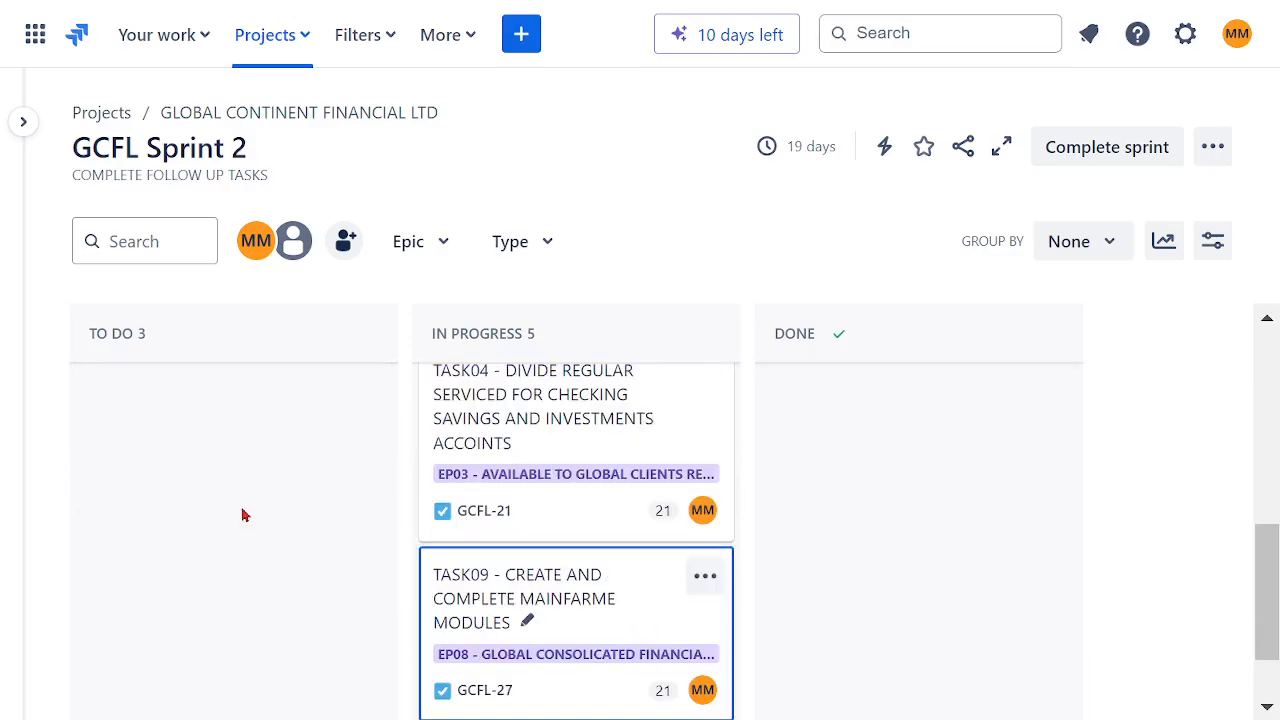
pyautogui.scroll(5, 242, 515)
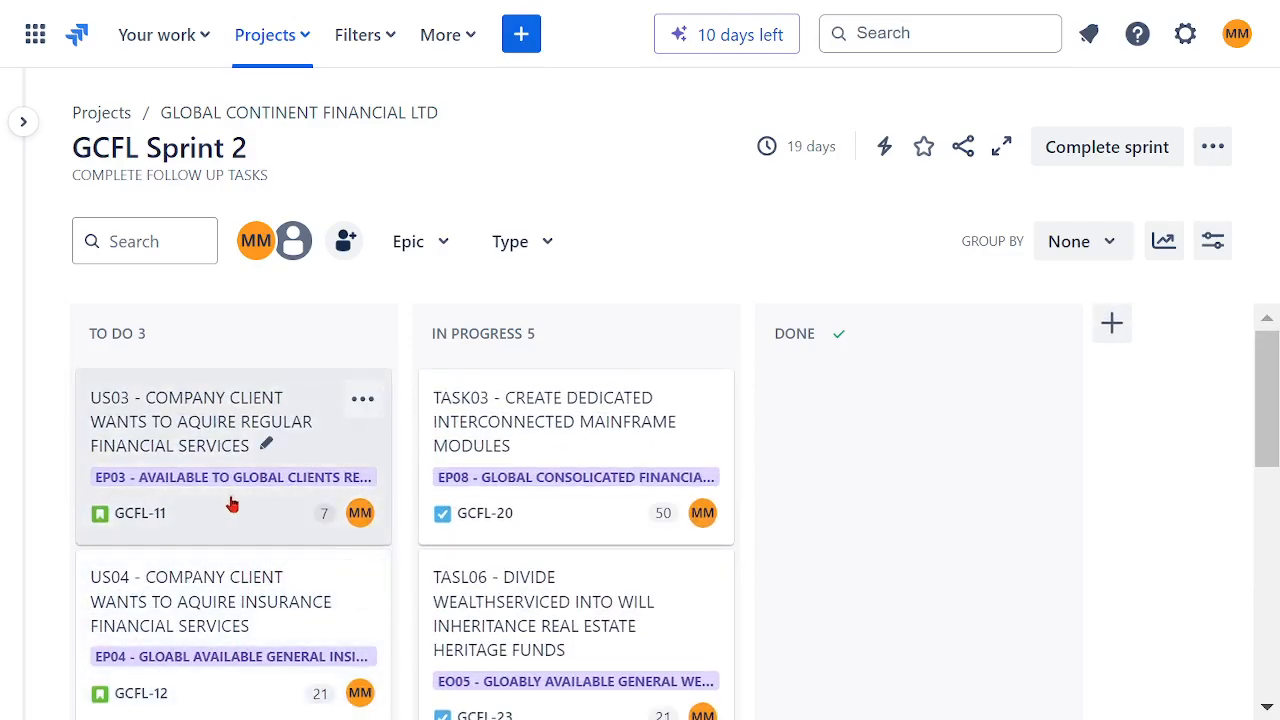
pyautogui.moveTo(507, 426); pyautogui.dragTo(791, 420)
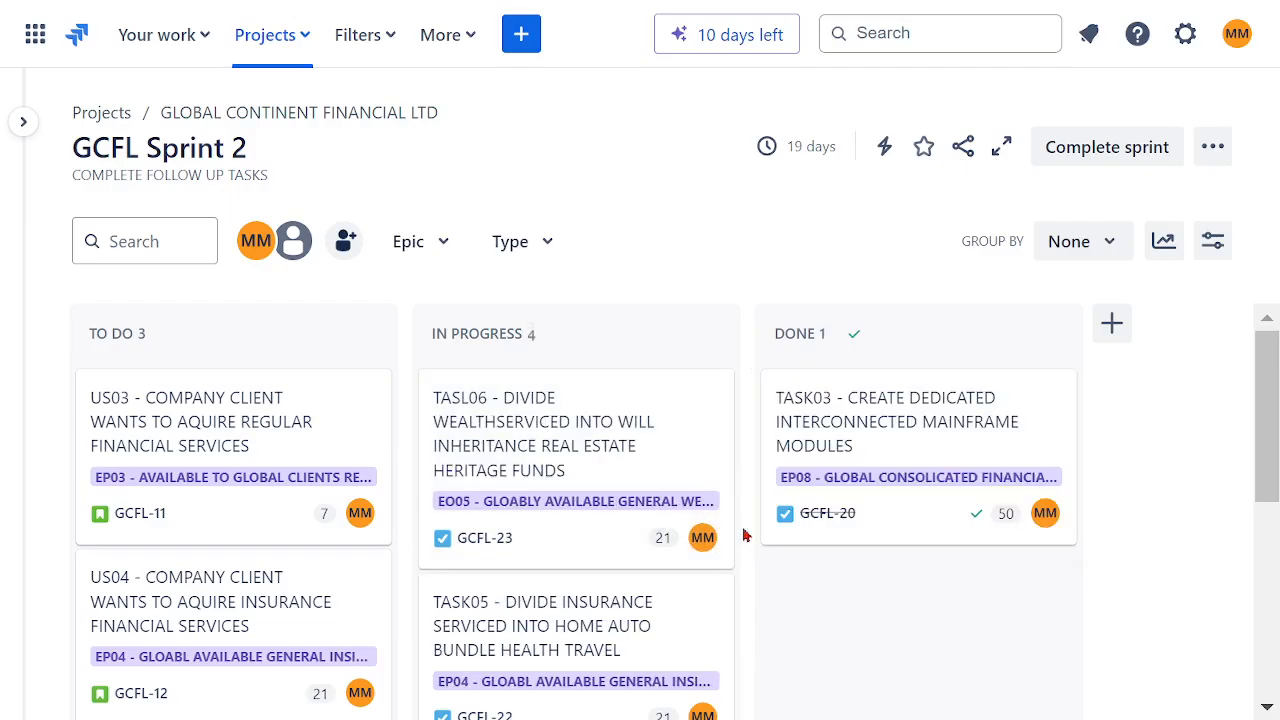
pyautogui.moveTo(582, 452); pyautogui.dragTo(805, 576)
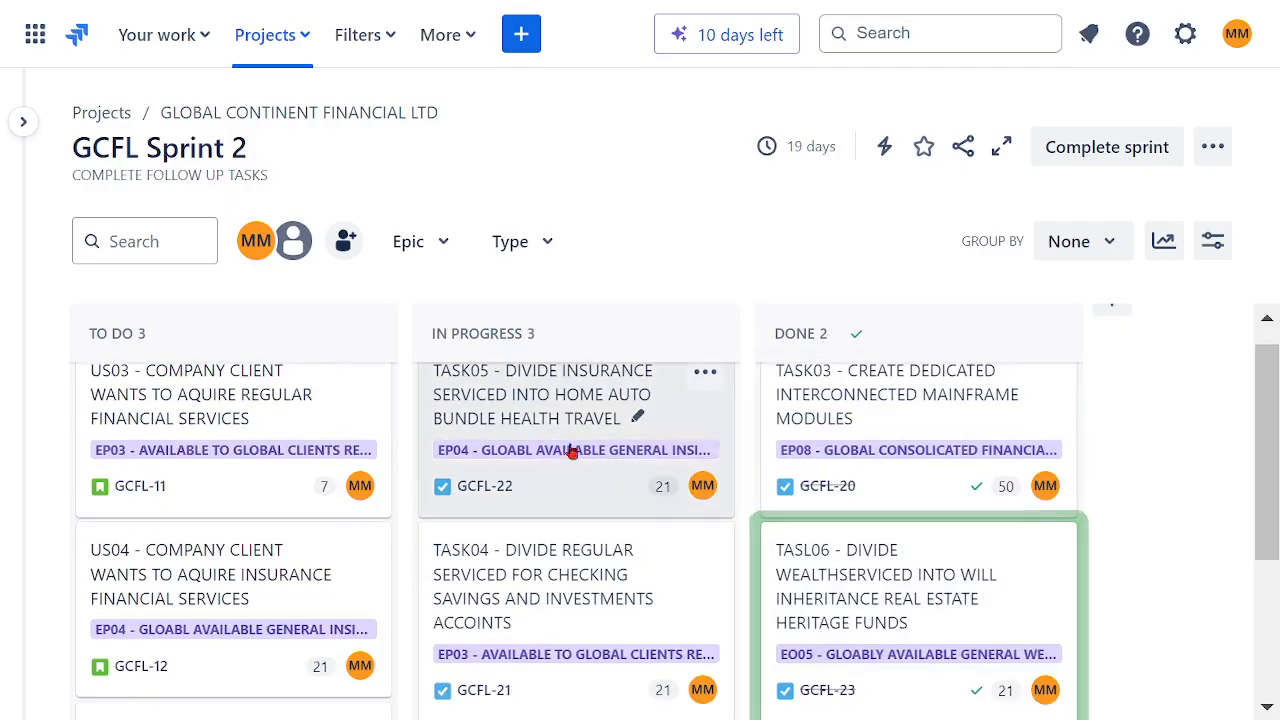
pyautogui.moveTo(571, 449); pyautogui.dragTo(805, 550)
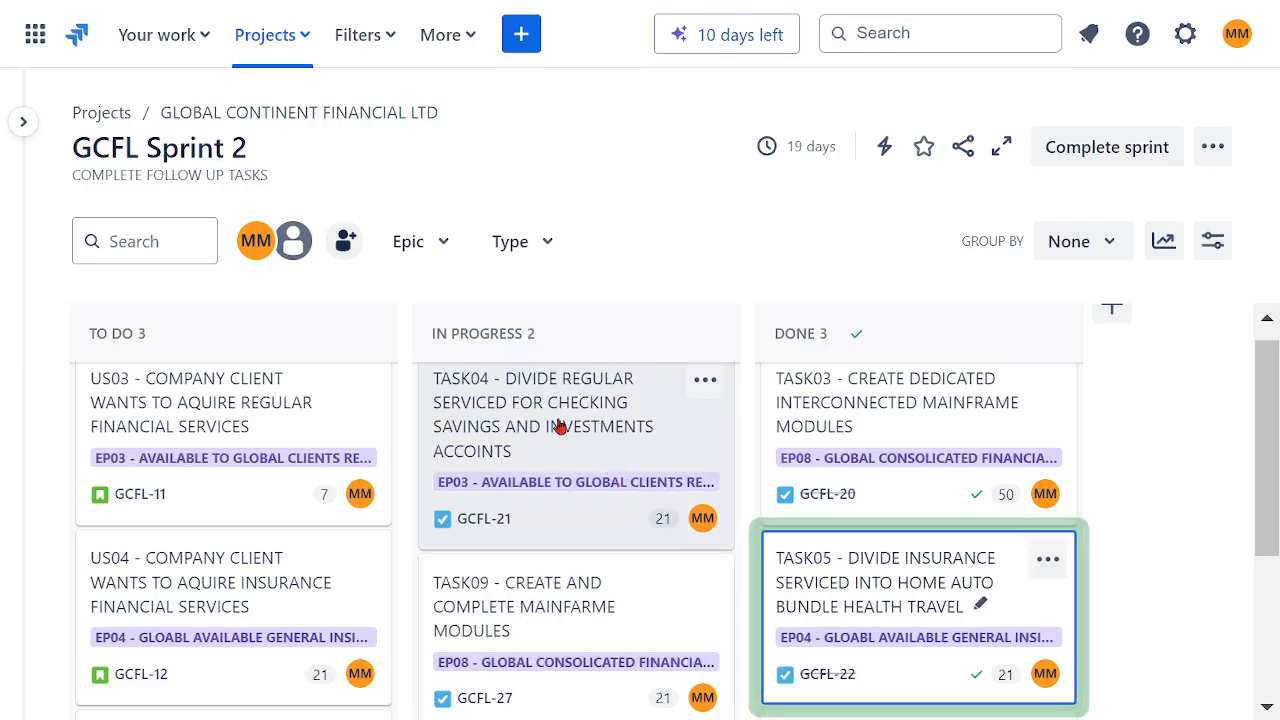
pyautogui.moveTo(480, 426); pyautogui.dragTo(827, 509)
pyautogui.moveTo(645, 510); pyautogui.dragTo(980, 606)
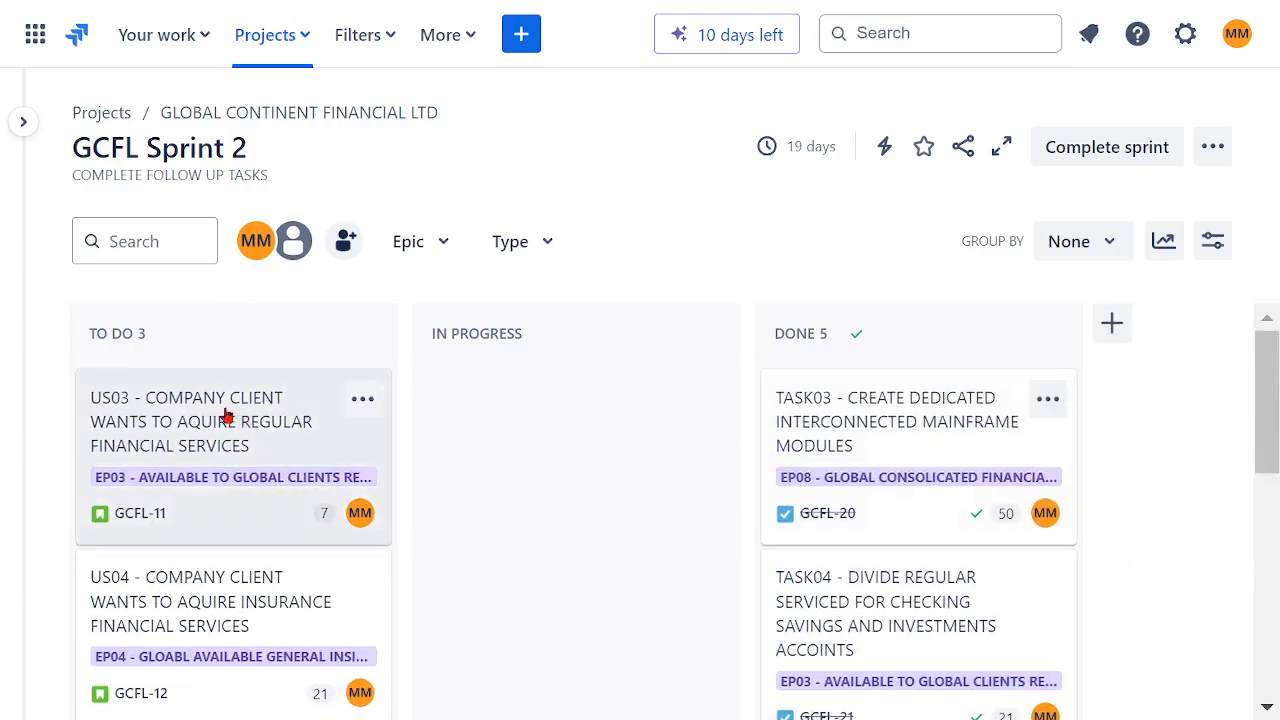
# Step: Move the user stories US03, US05 and US04 from To Do into In Progress
pyautogui.moveTo(309, 414); pyautogui.dragTo(470, 440)
pyautogui.moveTo(215, 600); pyautogui.dragTo(520, 610)
pyautogui.scroll(-3, 308, 428)
pyautogui.scroll(3, 308, 428)
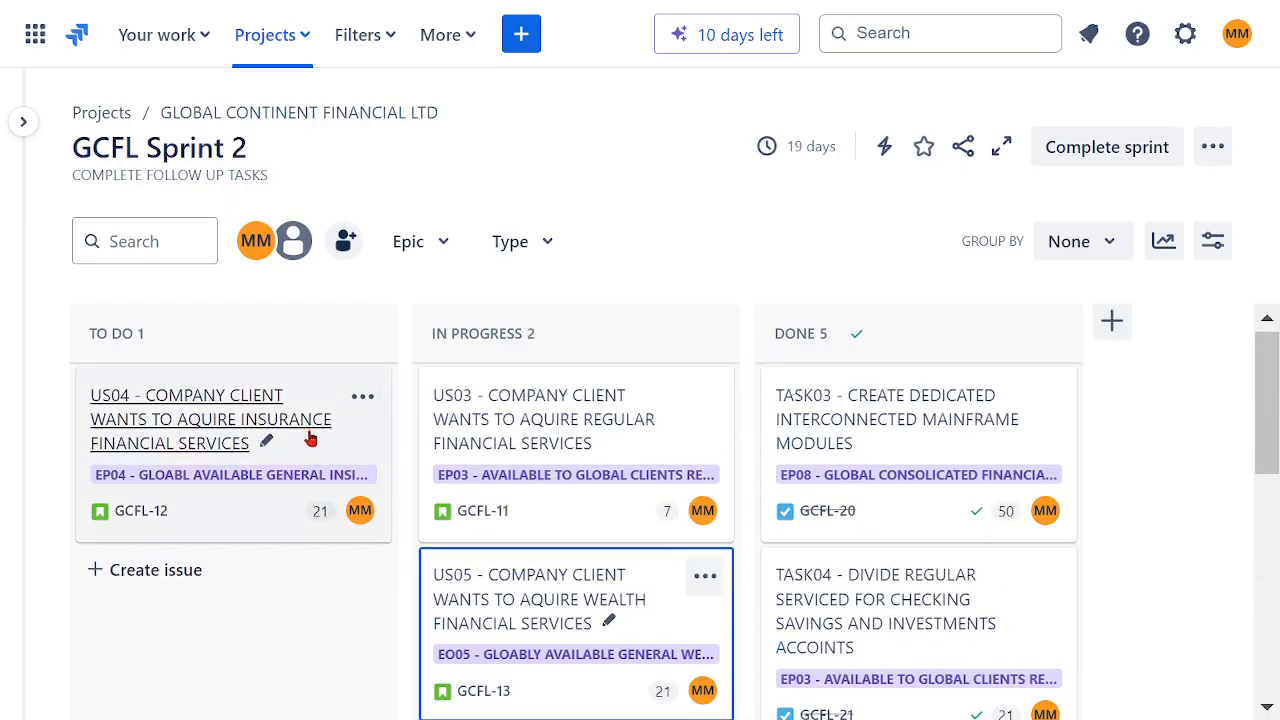
pyautogui.moveTo(389, 440); pyautogui.dragTo(365, 666)
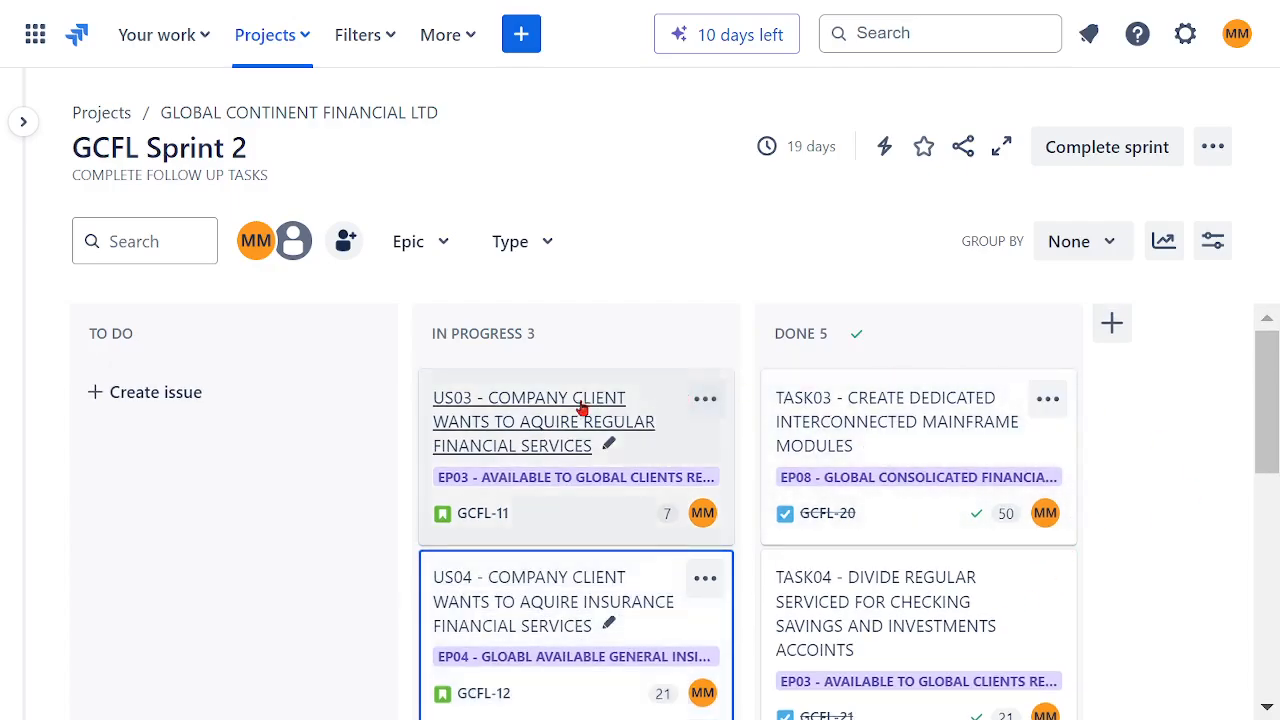
# Step: Move US03, US04 and US05 from In Progress to Done, placing US05 after US03
pyautogui.moveTo(485, 412); pyautogui.dragTo(847, 483)
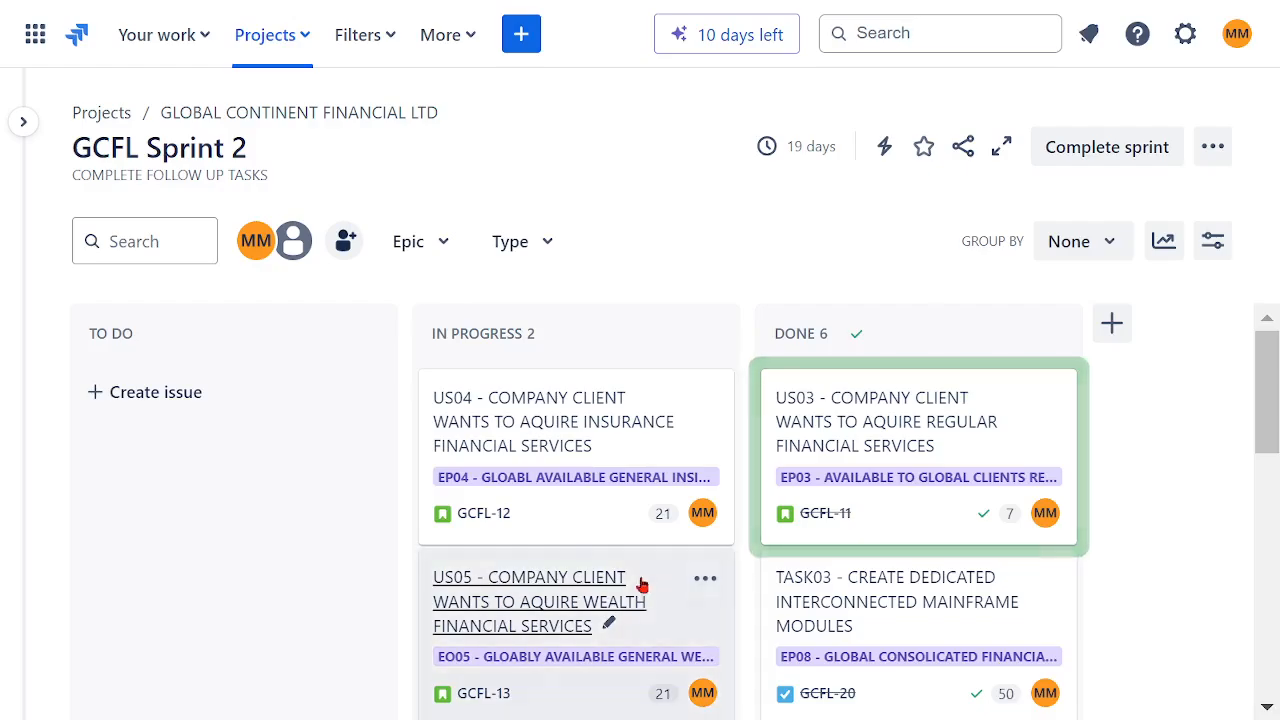
pyautogui.moveTo(540, 458); pyautogui.dragTo(820, 610)
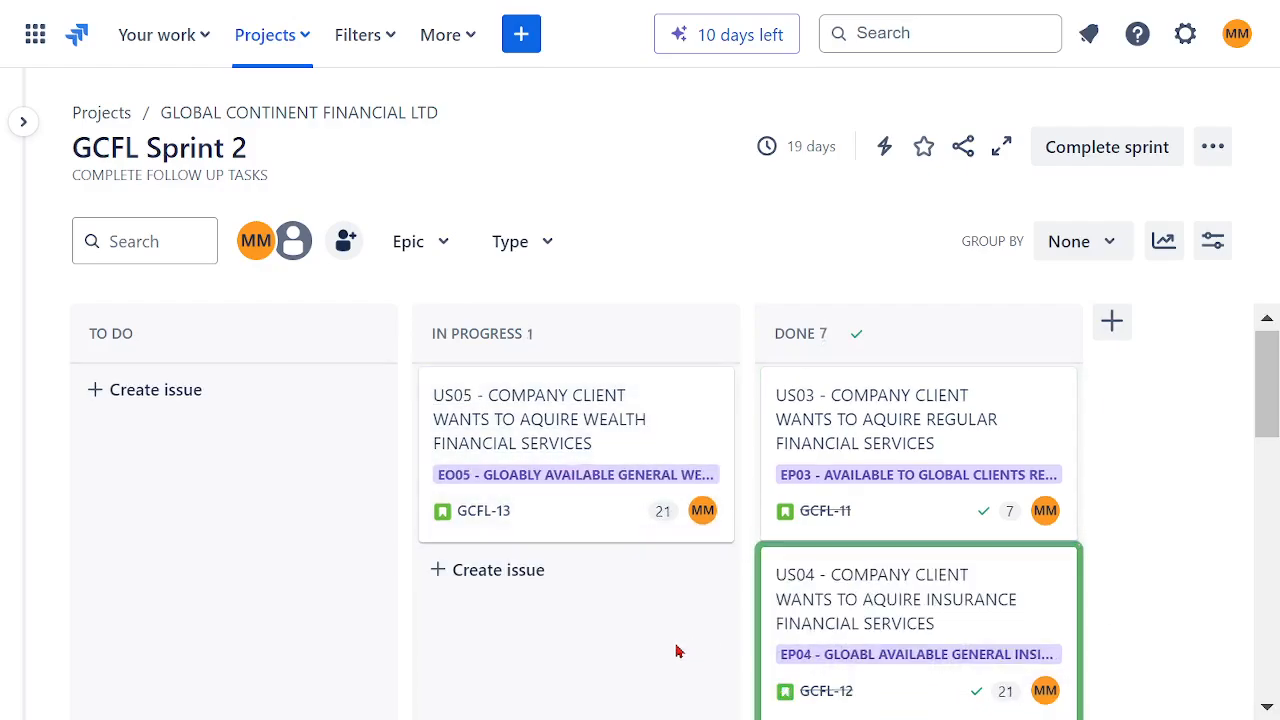
pyautogui.moveTo(571, 516); pyautogui.dragTo(988, 620)
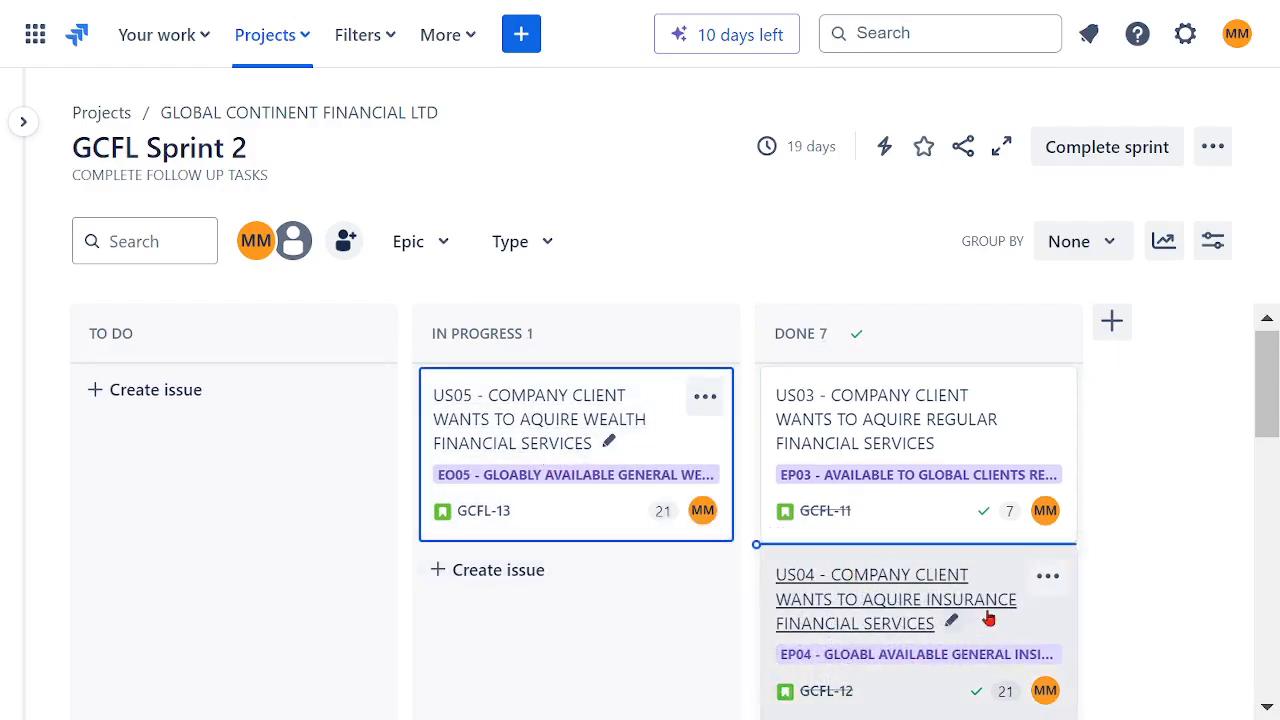
pyautogui.moveTo(815, 590); pyautogui.dragTo(1045, 585)
pyautogui.scroll(-10, 1130, 500)
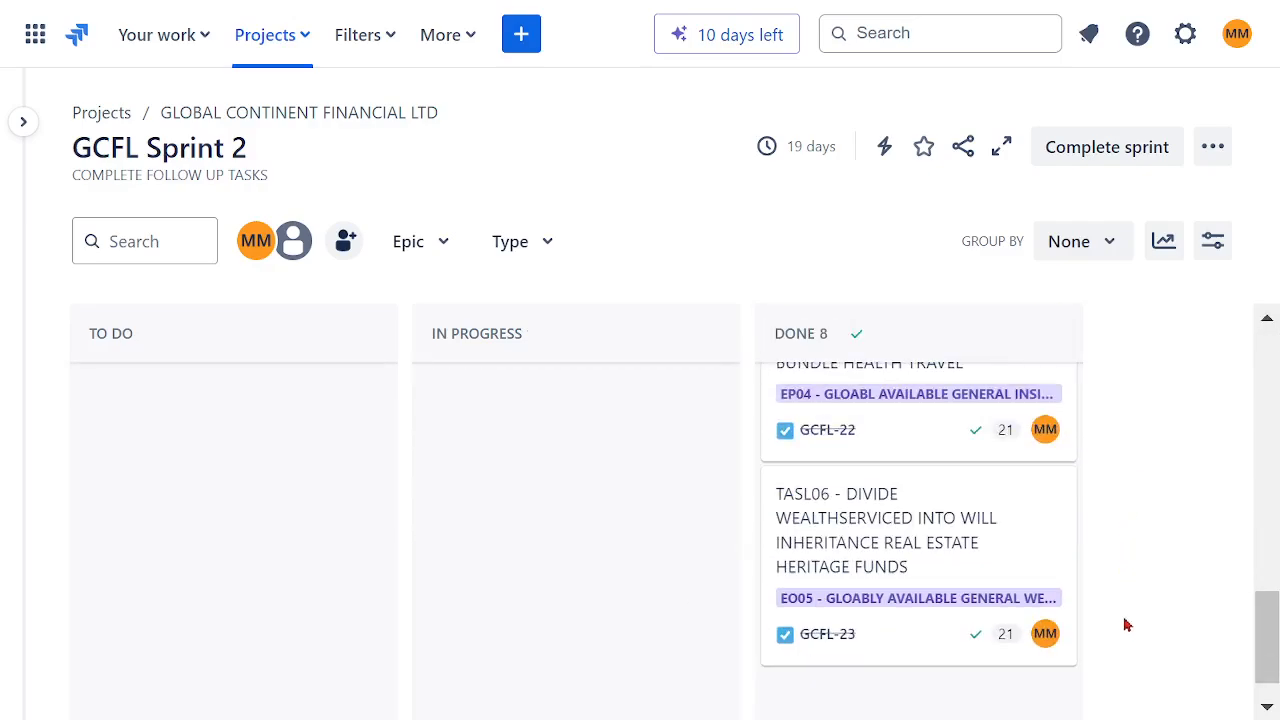
pyautogui.scroll(8, 1140, 590)
pyautogui.scroll(3, 1165, 549)
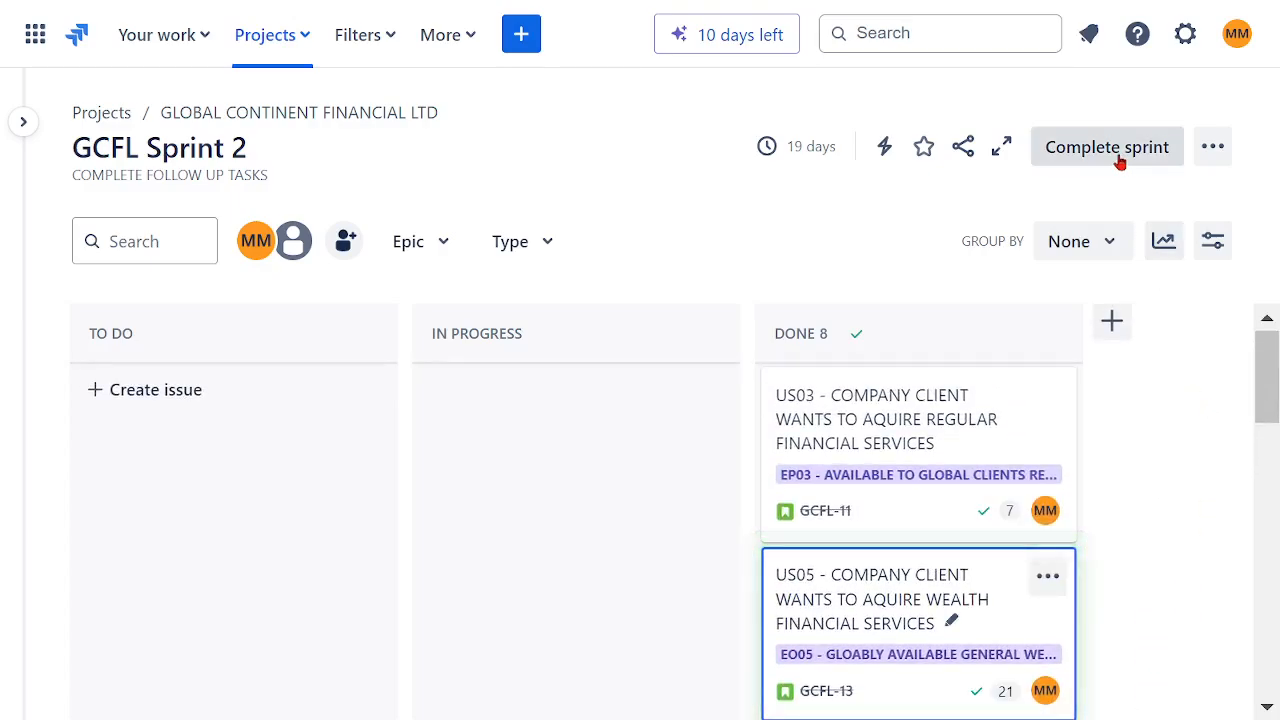
pyautogui.click(521, 34)
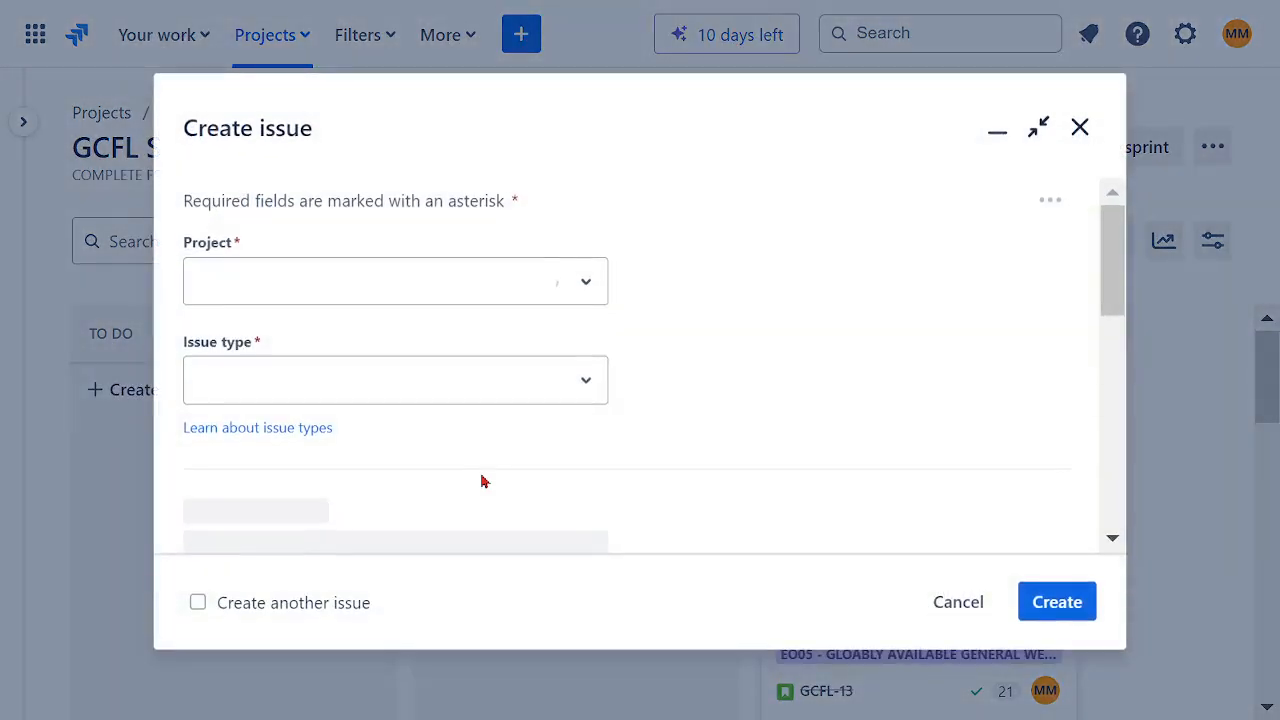
pyautogui.scroll(3, 698, 377)
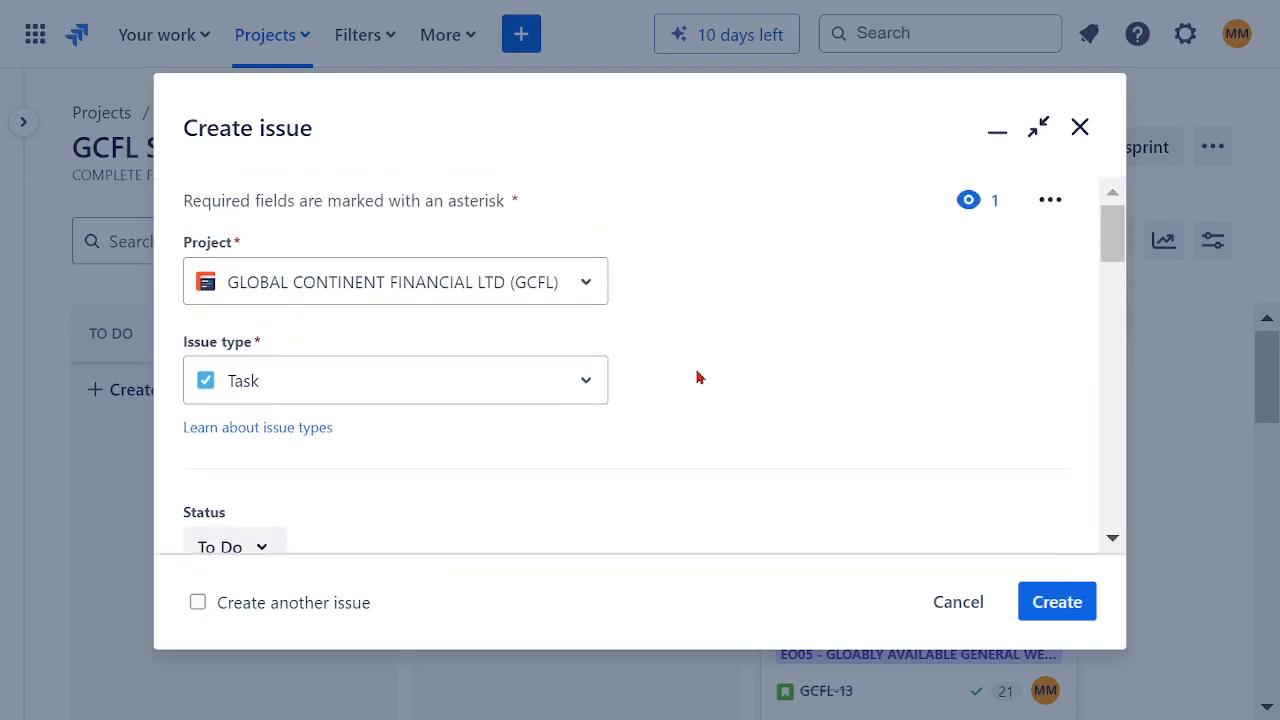
pyautogui.click(588, 392)
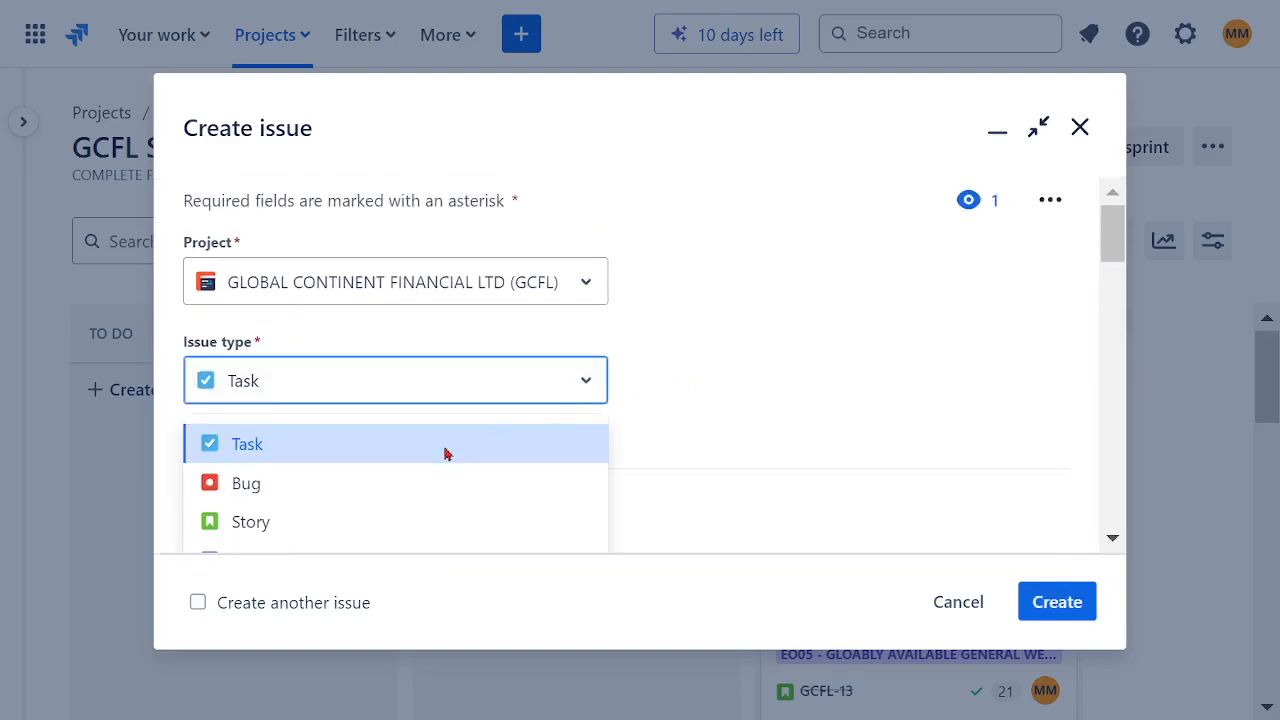
pyautogui.click(266, 495)
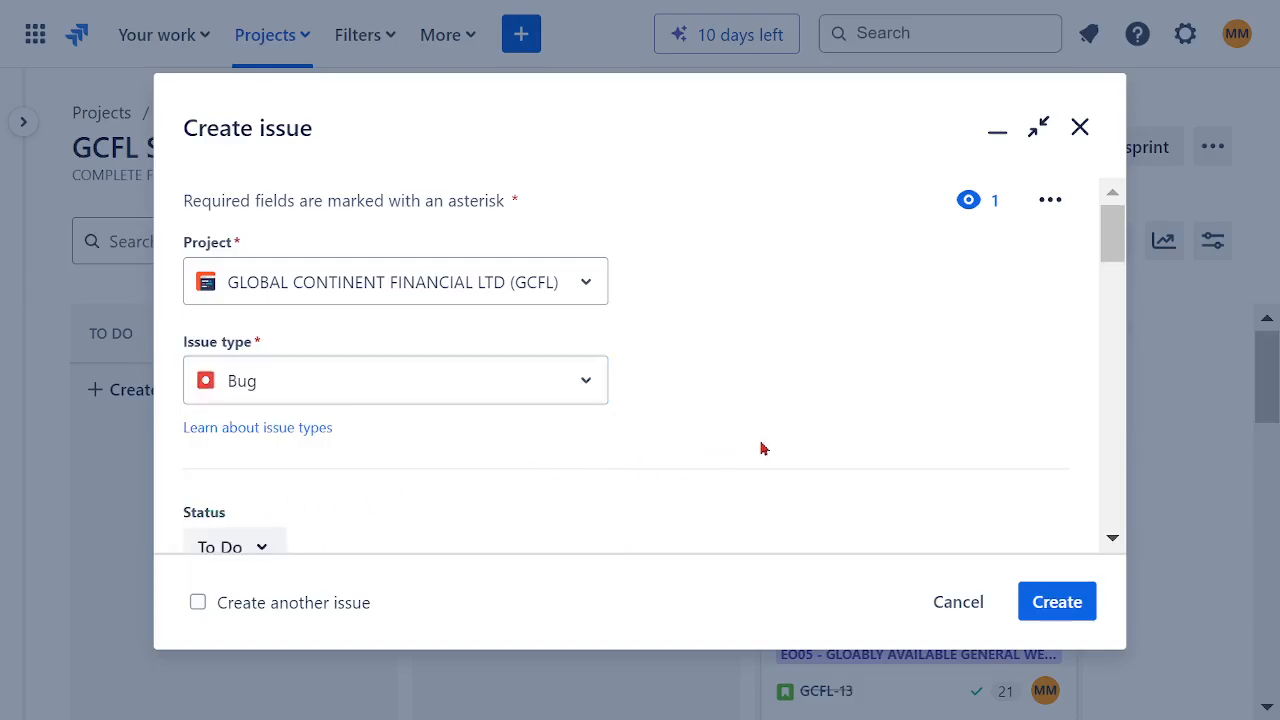
pyautogui.scroll(-3, 760, 449)
pyautogui.scroll(3, 760, 466)
pyautogui.click(1080, 128)
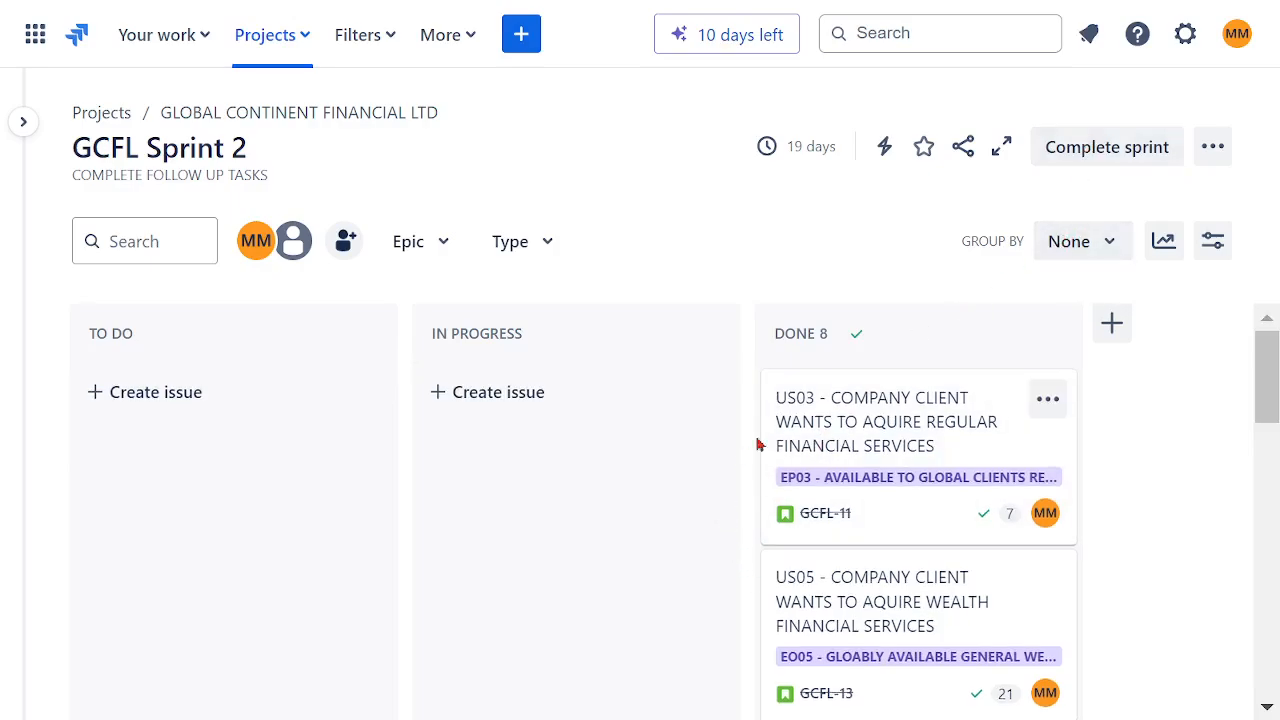
# Step: Complete GCFL Sprint 2 and cancel the retrospective setup
pyautogui.click(1109, 150)
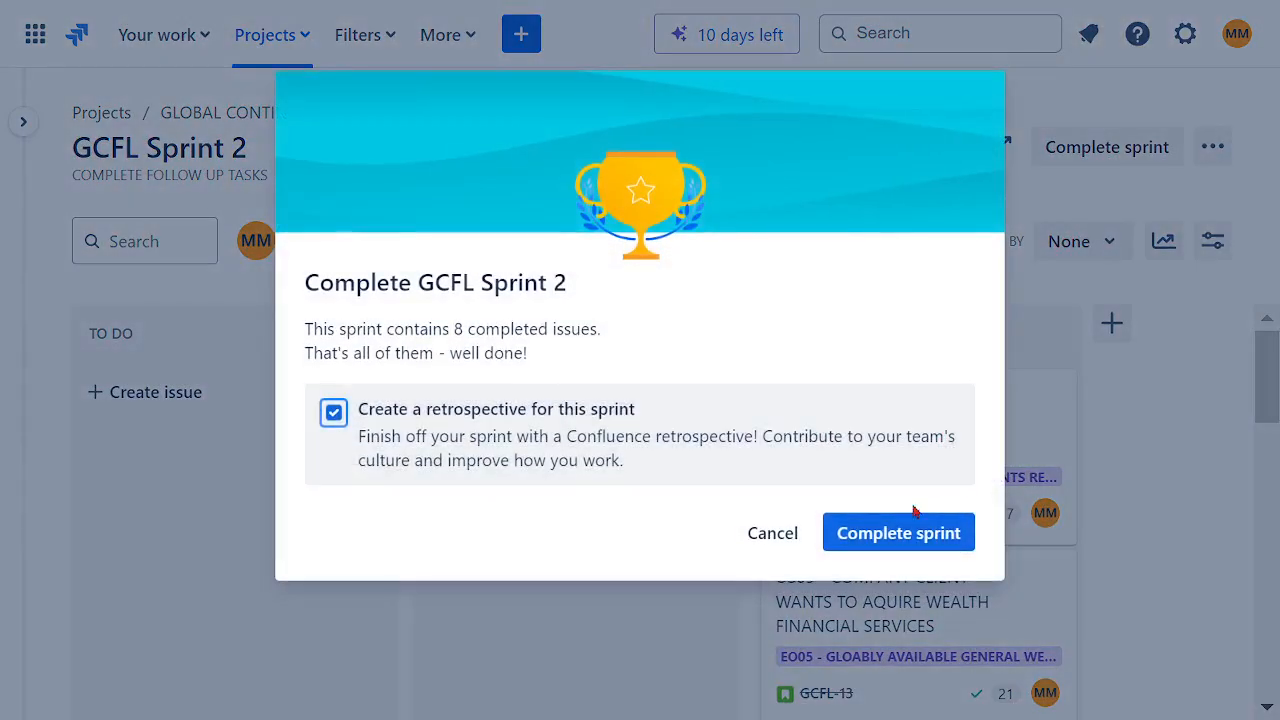
pyautogui.click(898, 537)
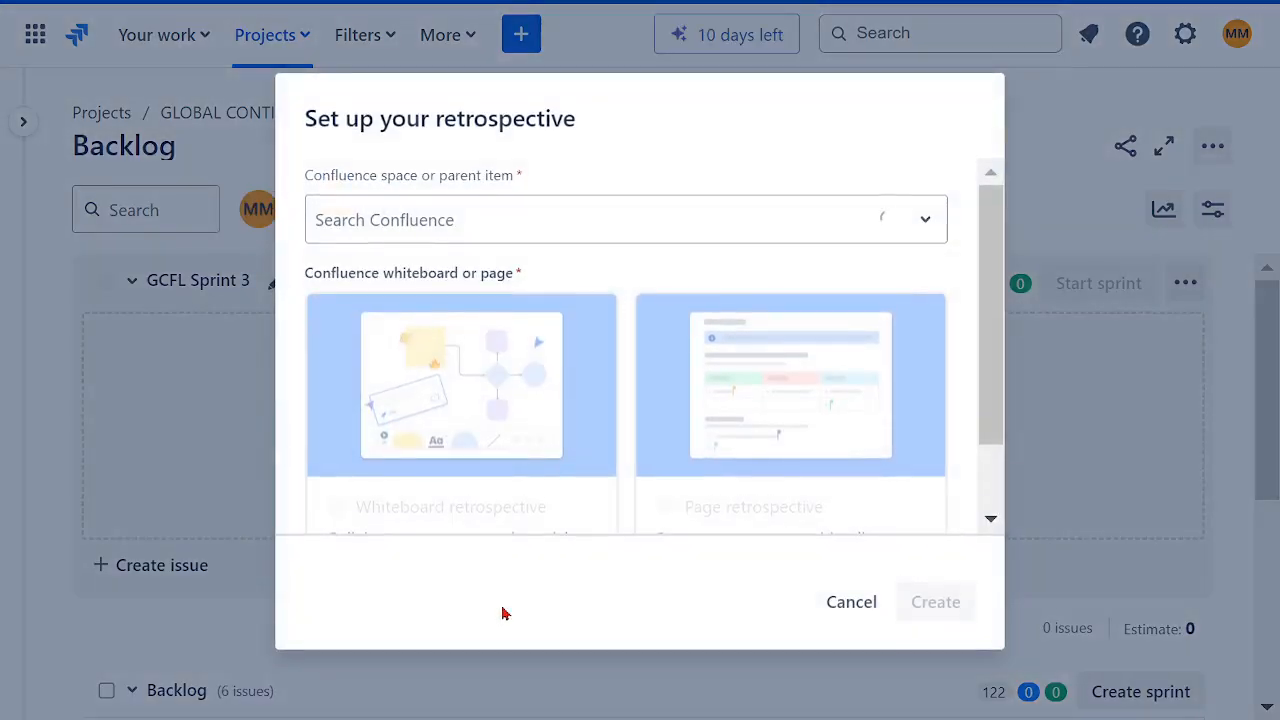
pyautogui.click(575, 240)
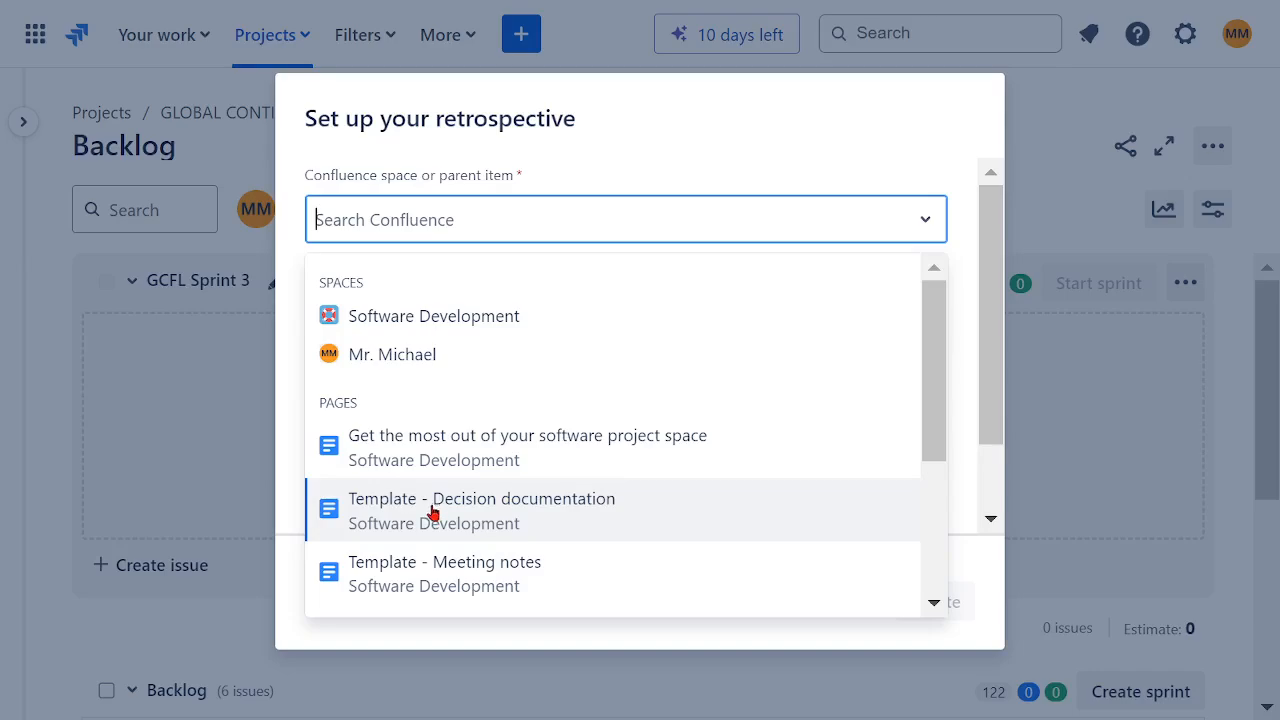
pyautogui.click(609, 142)
pyautogui.click(855, 610)
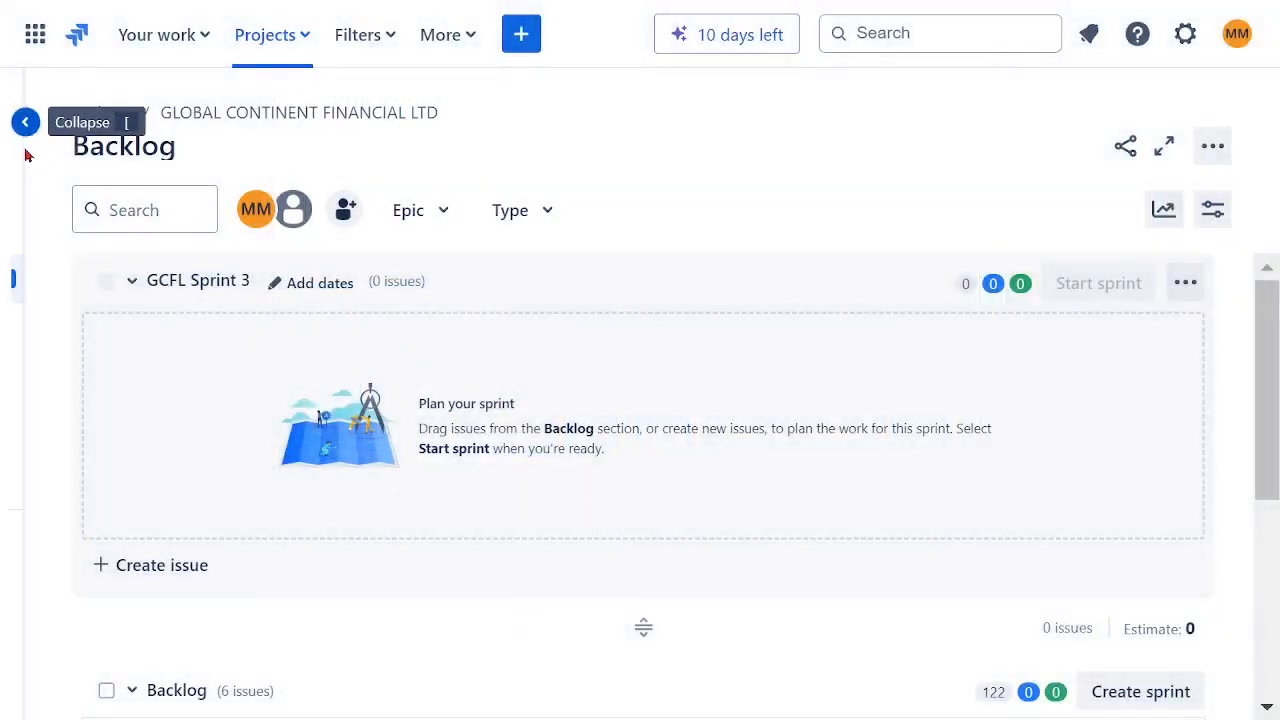
# Step: Select all six backlog issues and move them into GCFL Sprint 3
pyautogui.scroll(-3, 661, 560)
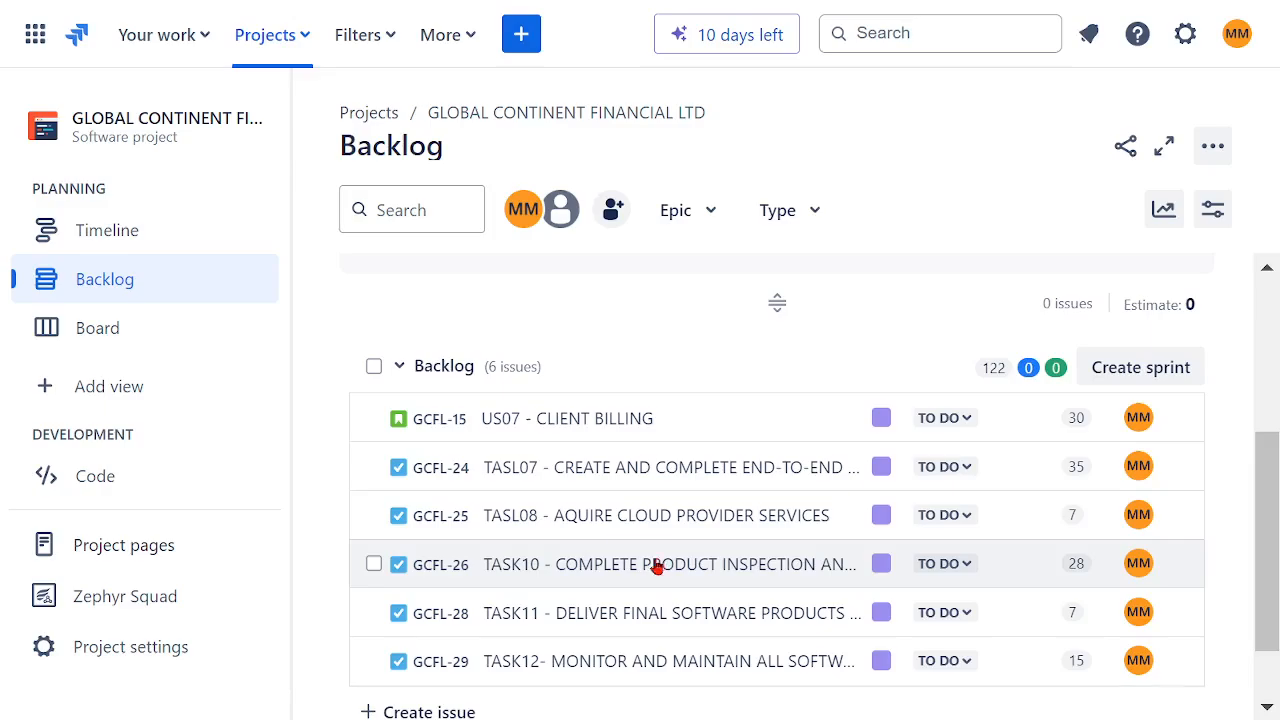
pyautogui.click(374, 372)
pyautogui.scroll(-1, 700, 568)
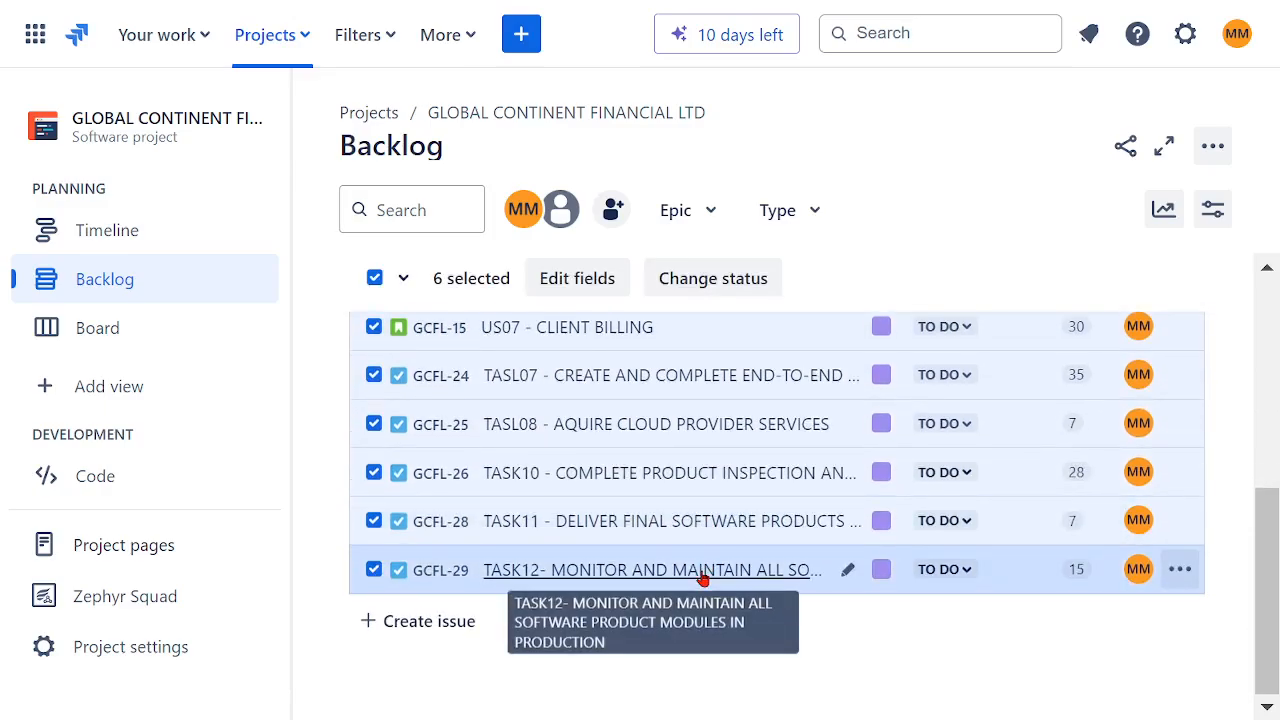
pyautogui.scroll(3, 703, 580)
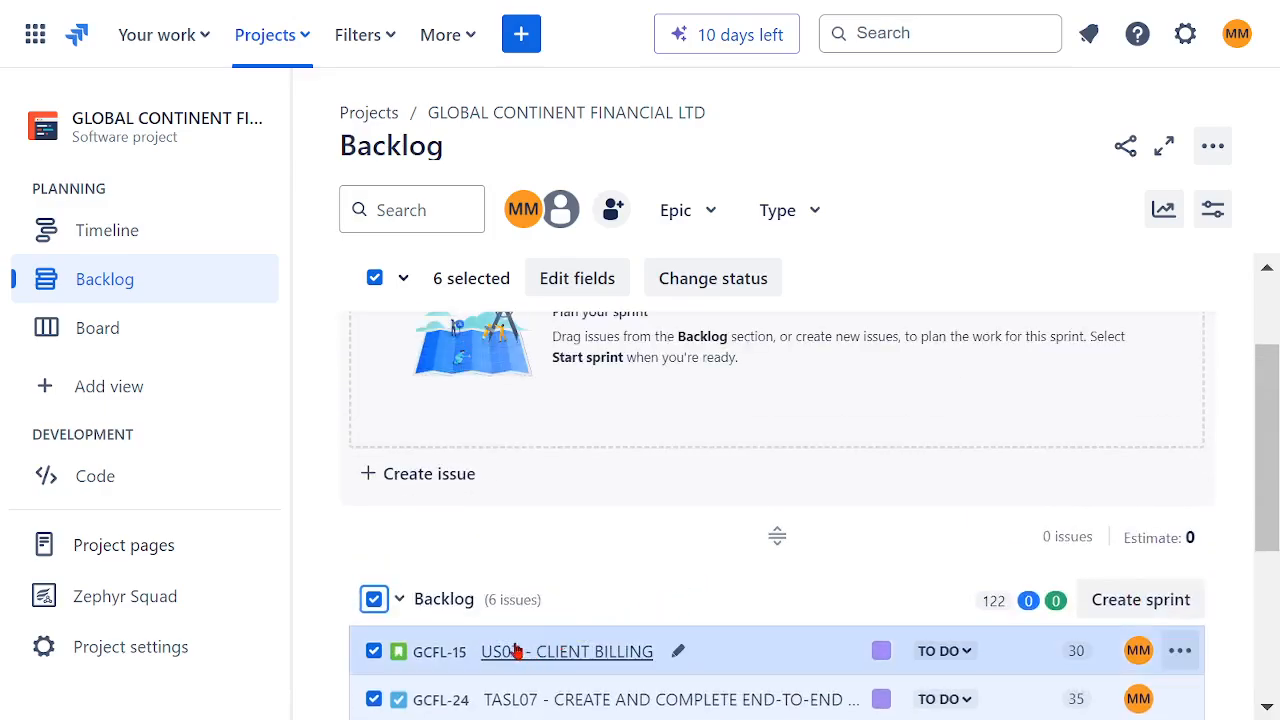
pyautogui.scroll(-3, 540, 585)
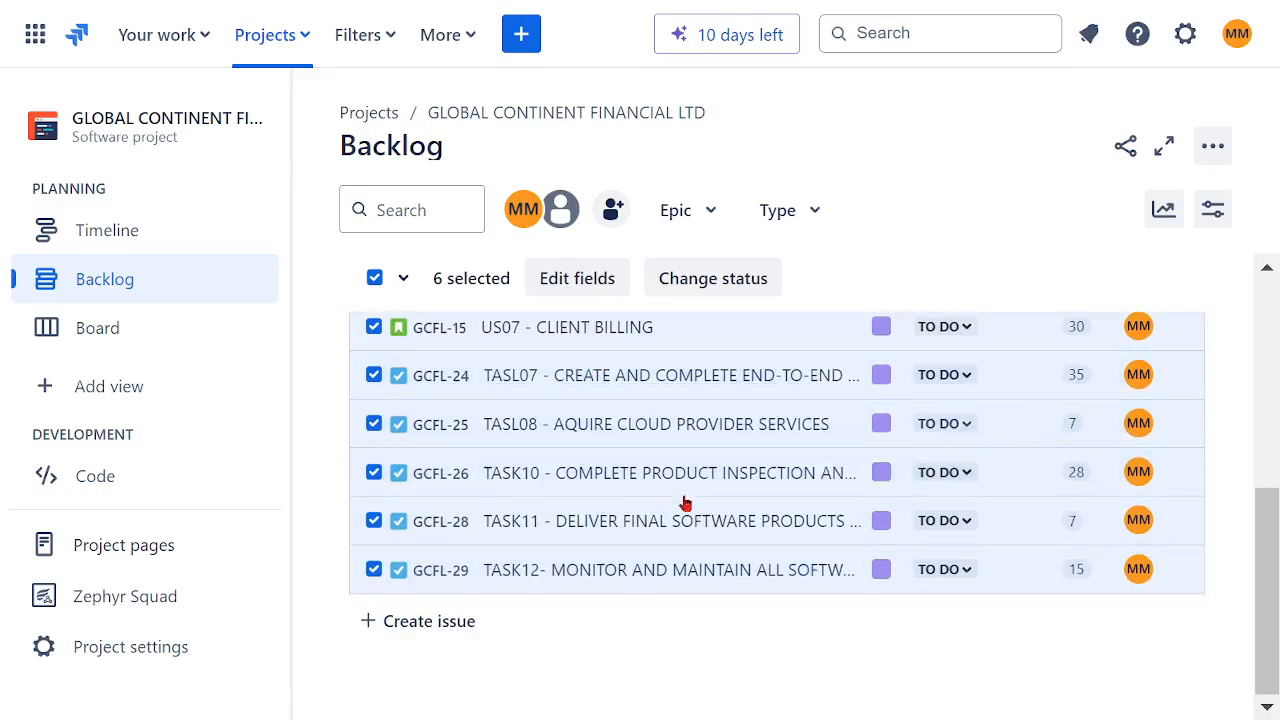
pyautogui.scroll(3, 690, 495)
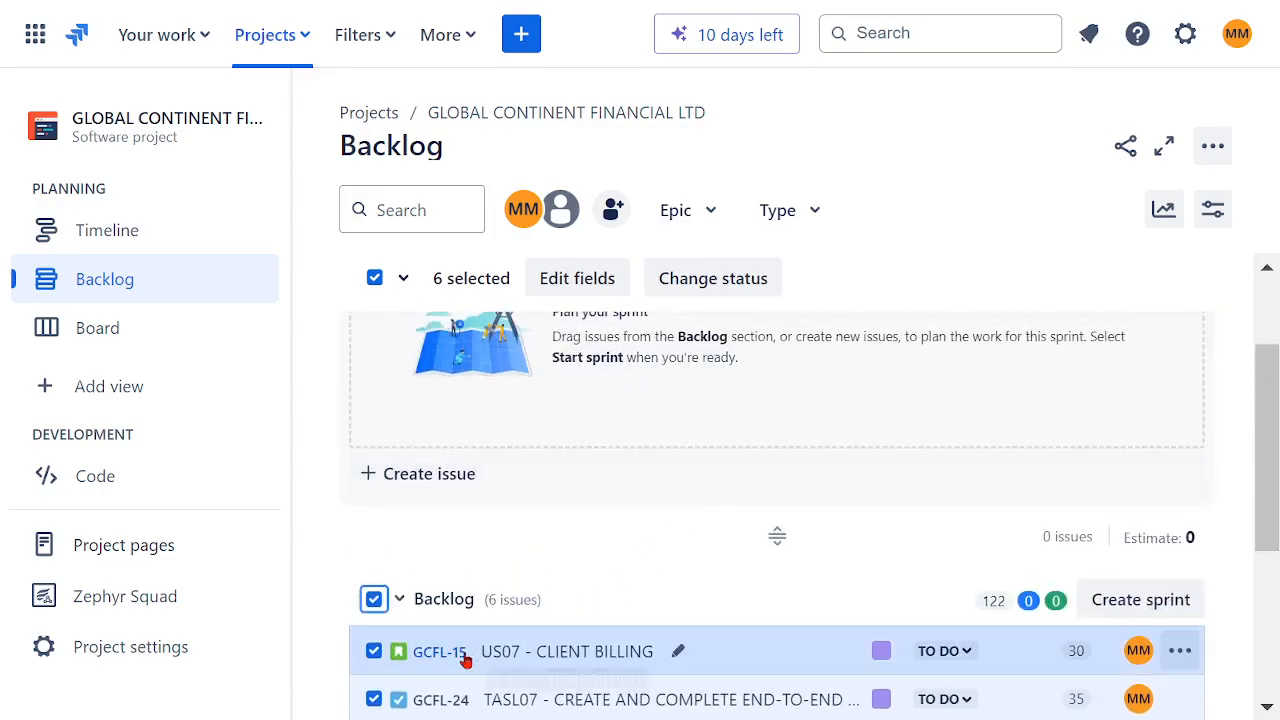
pyautogui.moveTo(440, 651); pyautogui.dragTo(505, 335)
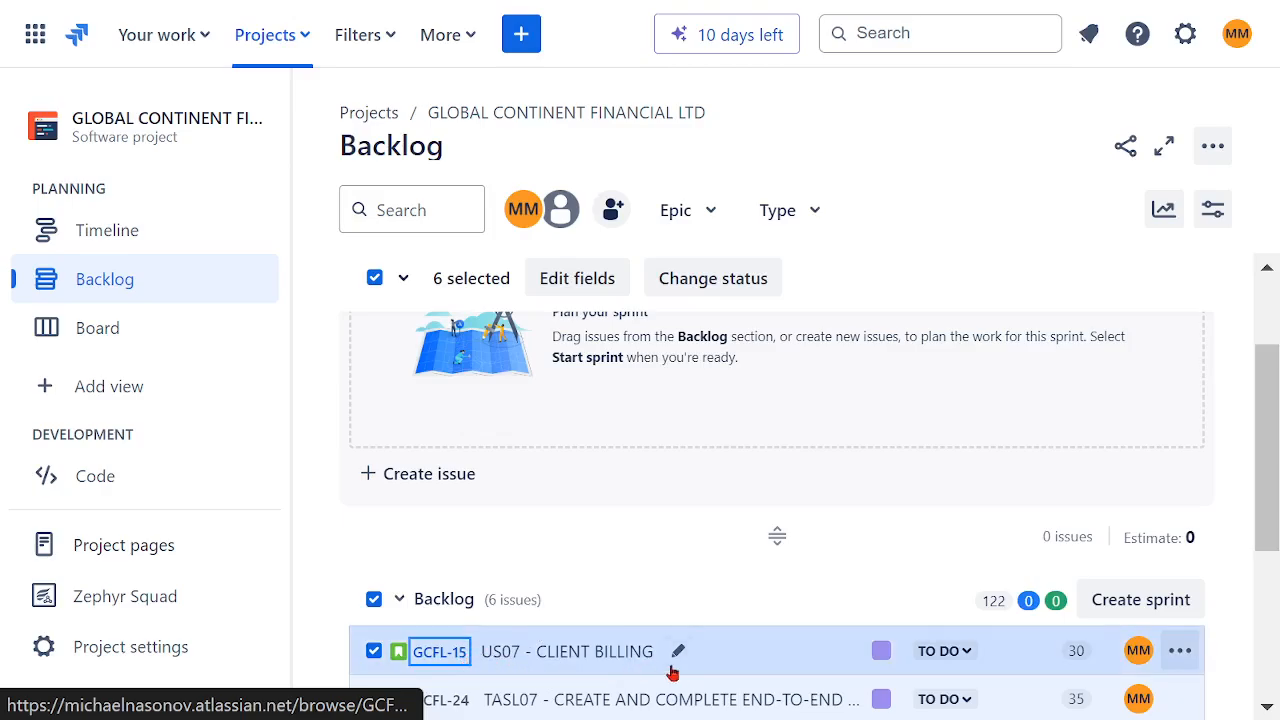
pyautogui.moveTo(727, 660); pyautogui.dragTo(460, 440)
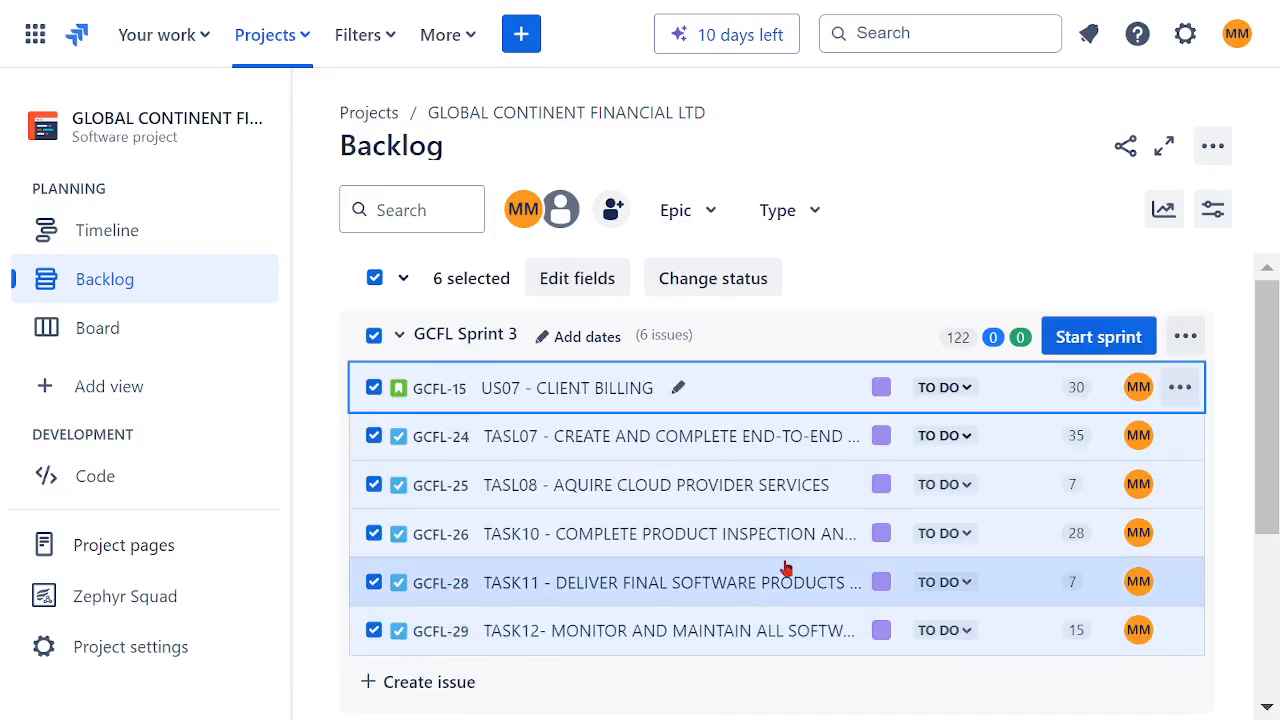
# Step: Start GCFL Sprint 3 with a duration of 3 weeks and dismiss the sprint-started notice
pyautogui.scroll(-3, 827, 553)
pyautogui.scroll(4, 943, 557)
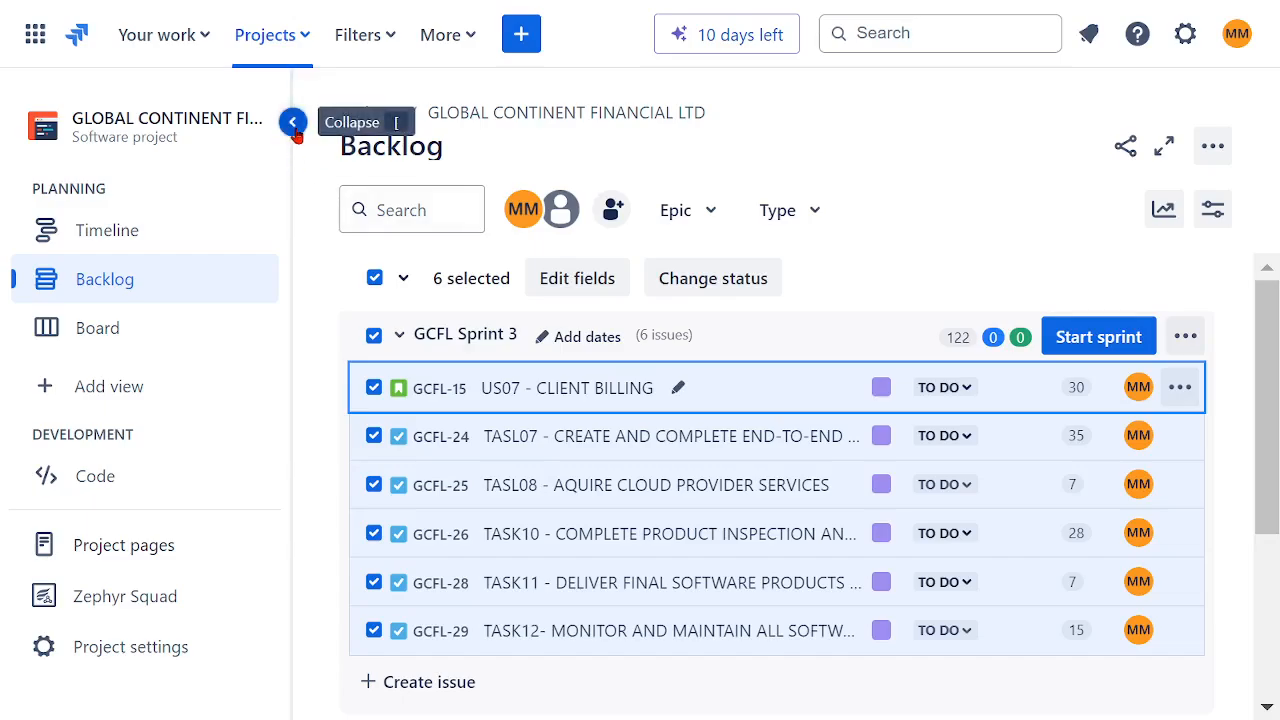
pyautogui.click(293, 122)
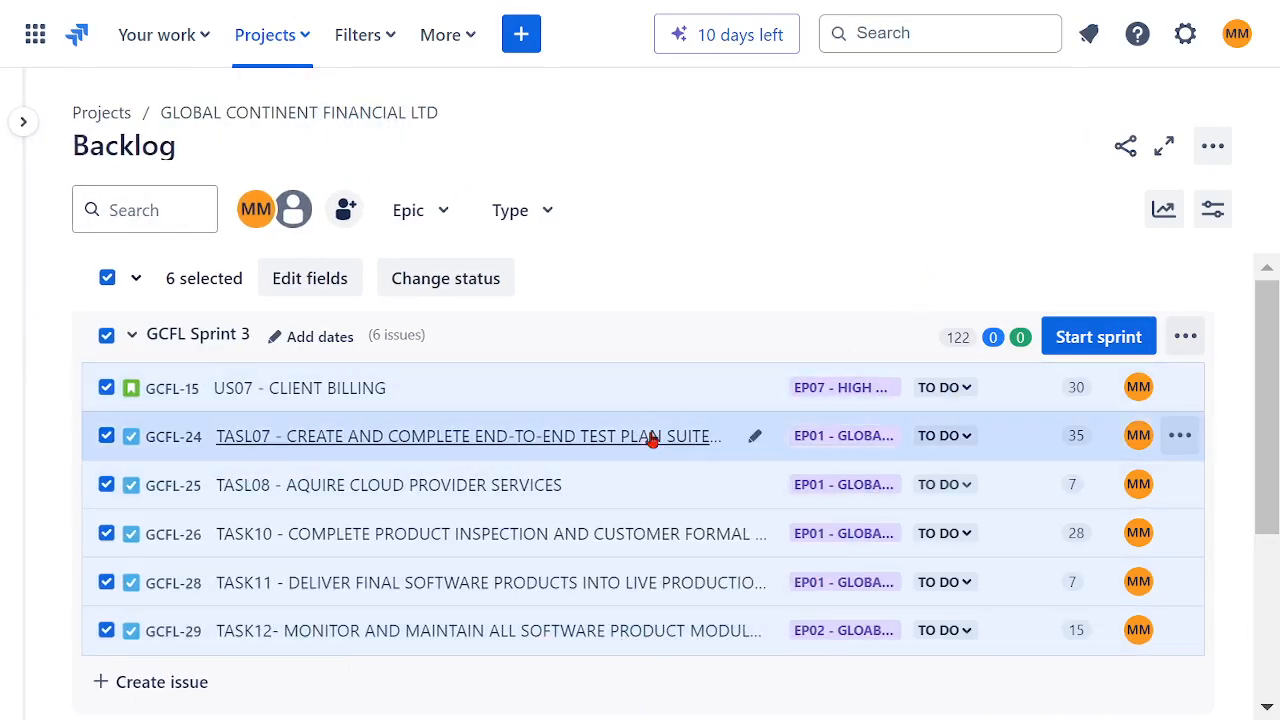
pyautogui.scroll(-3, 690, 480)
pyautogui.scroll(3, 688, 482)
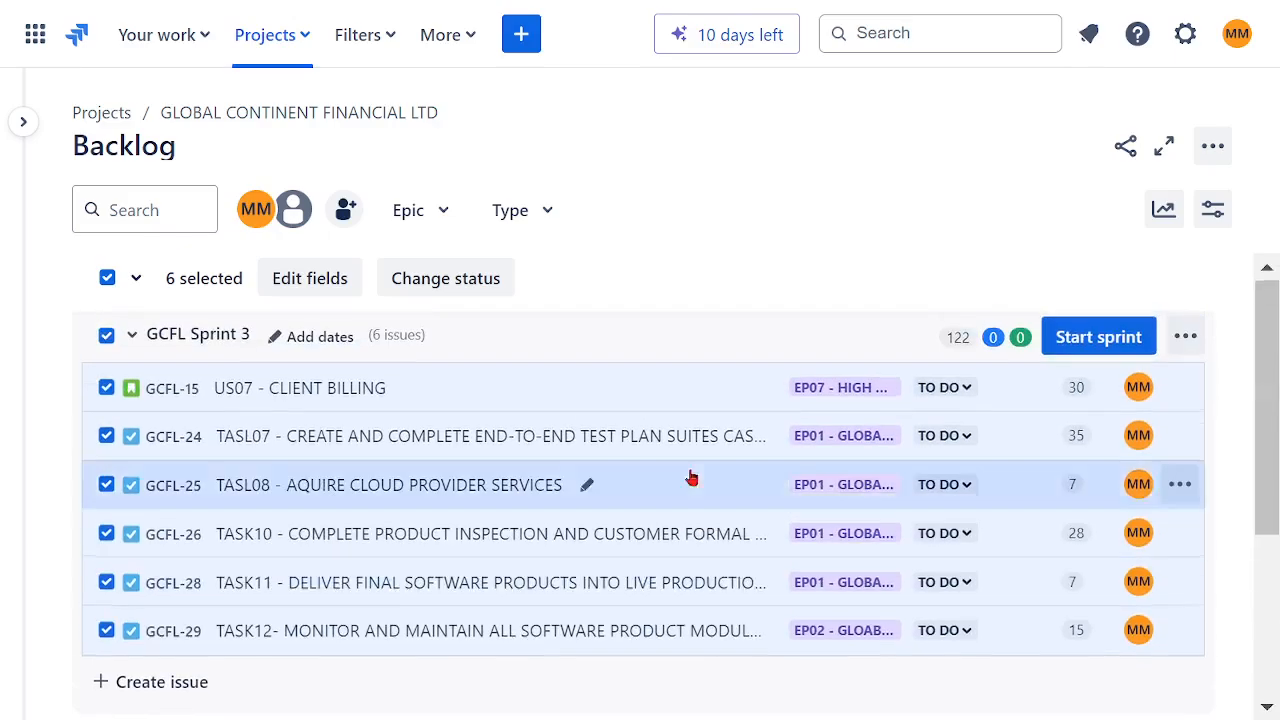
pyautogui.click(1114, 339)
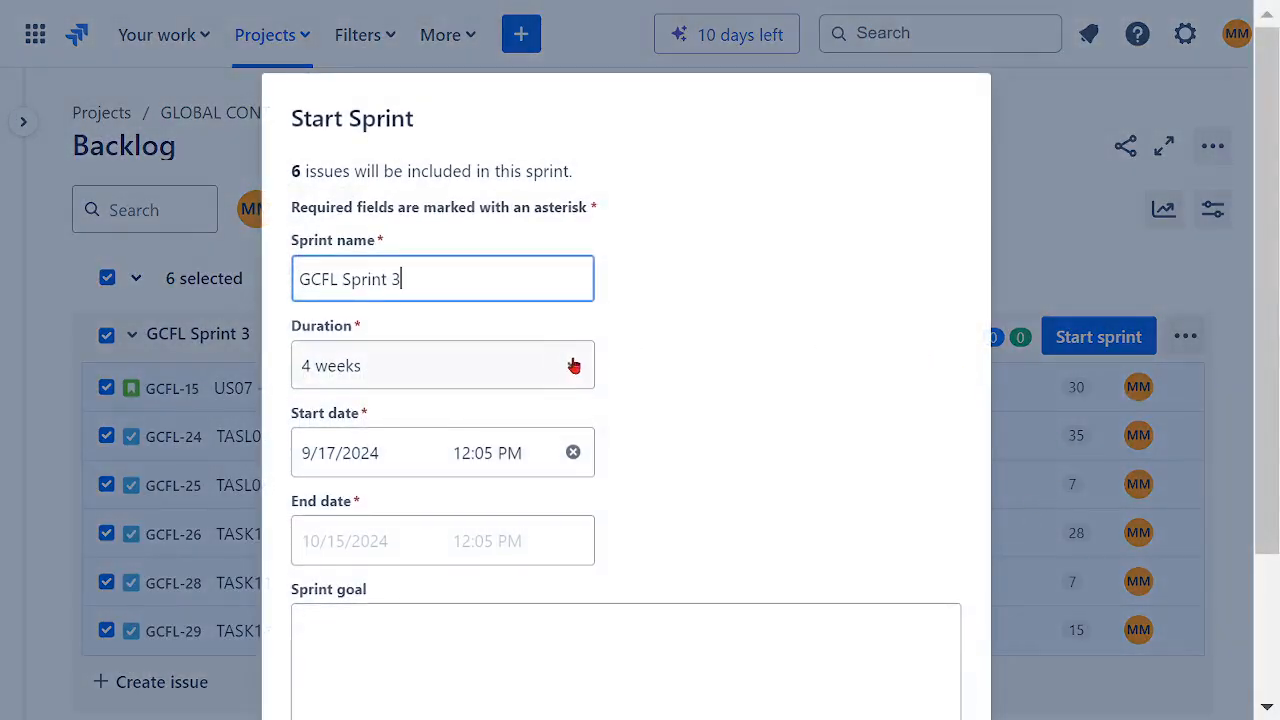
pyautogui.click(574, 368)
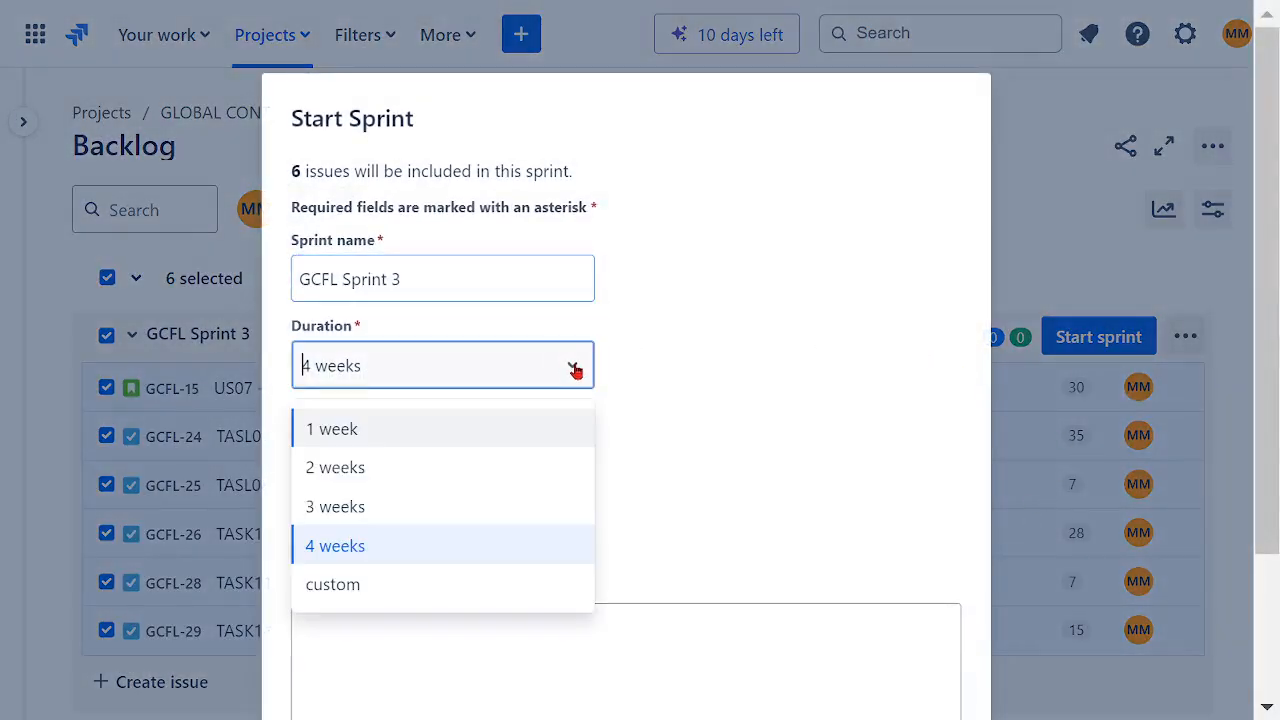
pyautogui.click(474, 502)
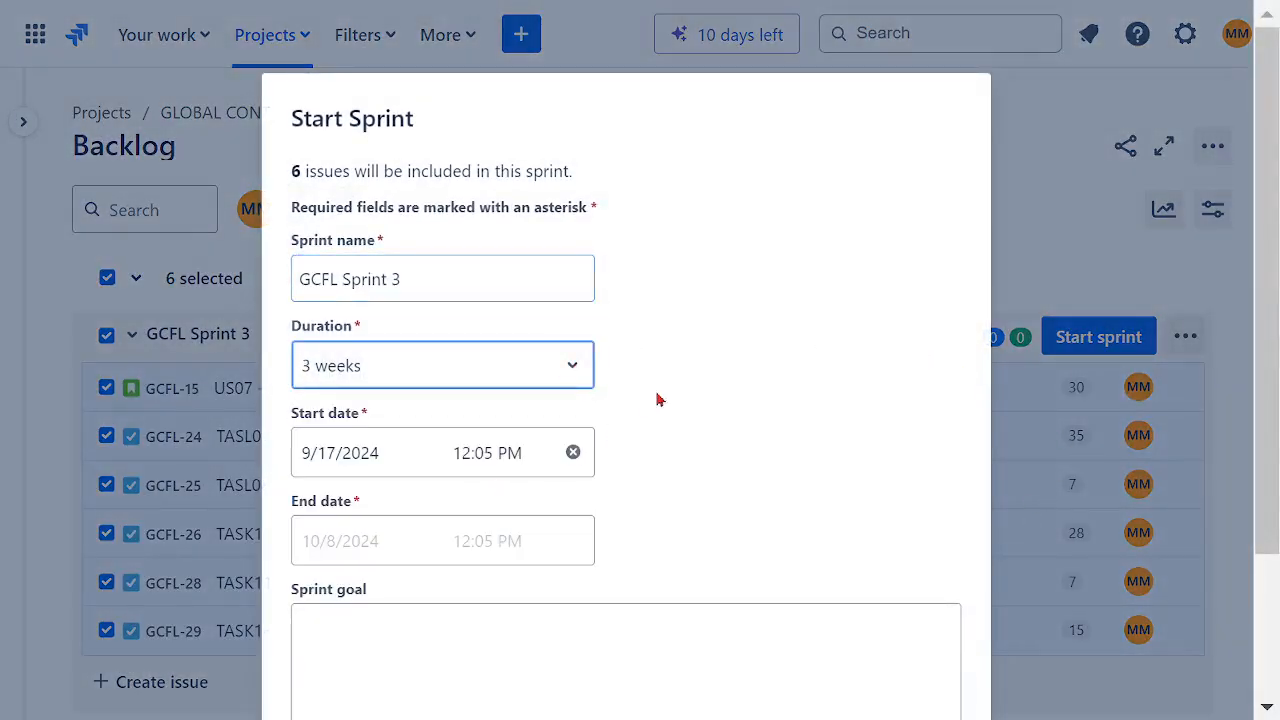
pyautogui.scroll(-2, 753, 360)
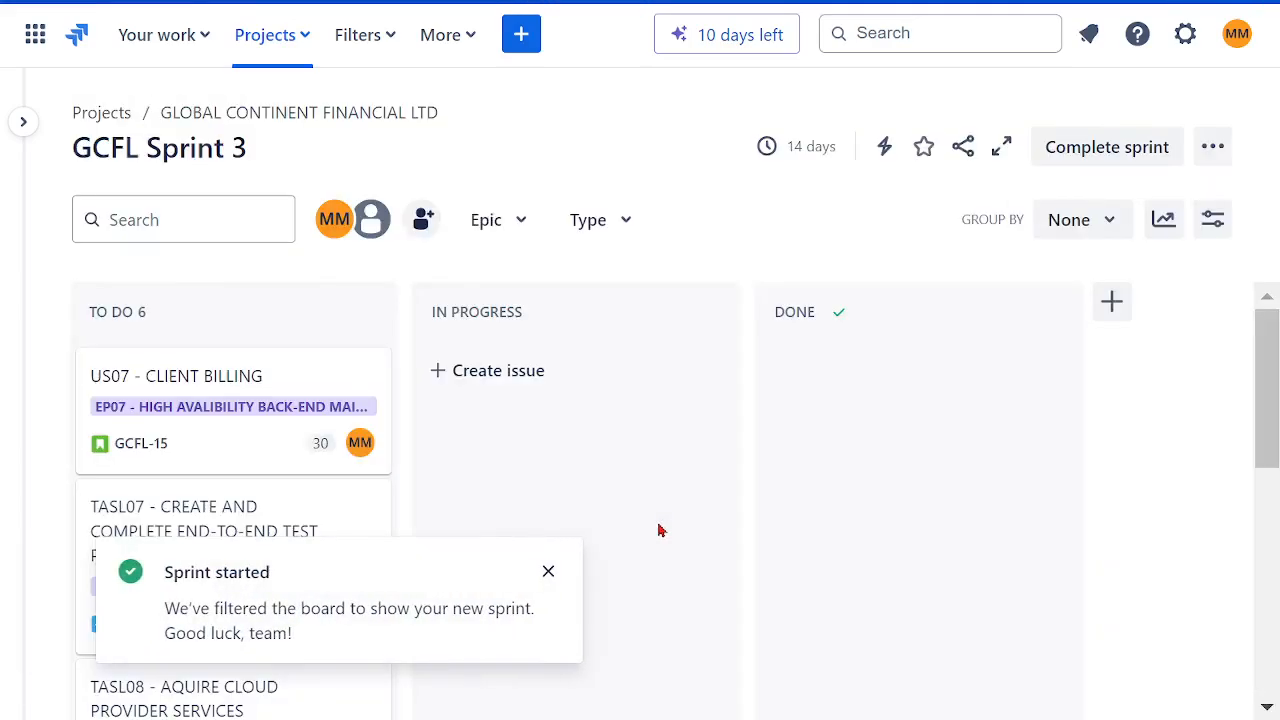
pyautogui.click(549, 572)
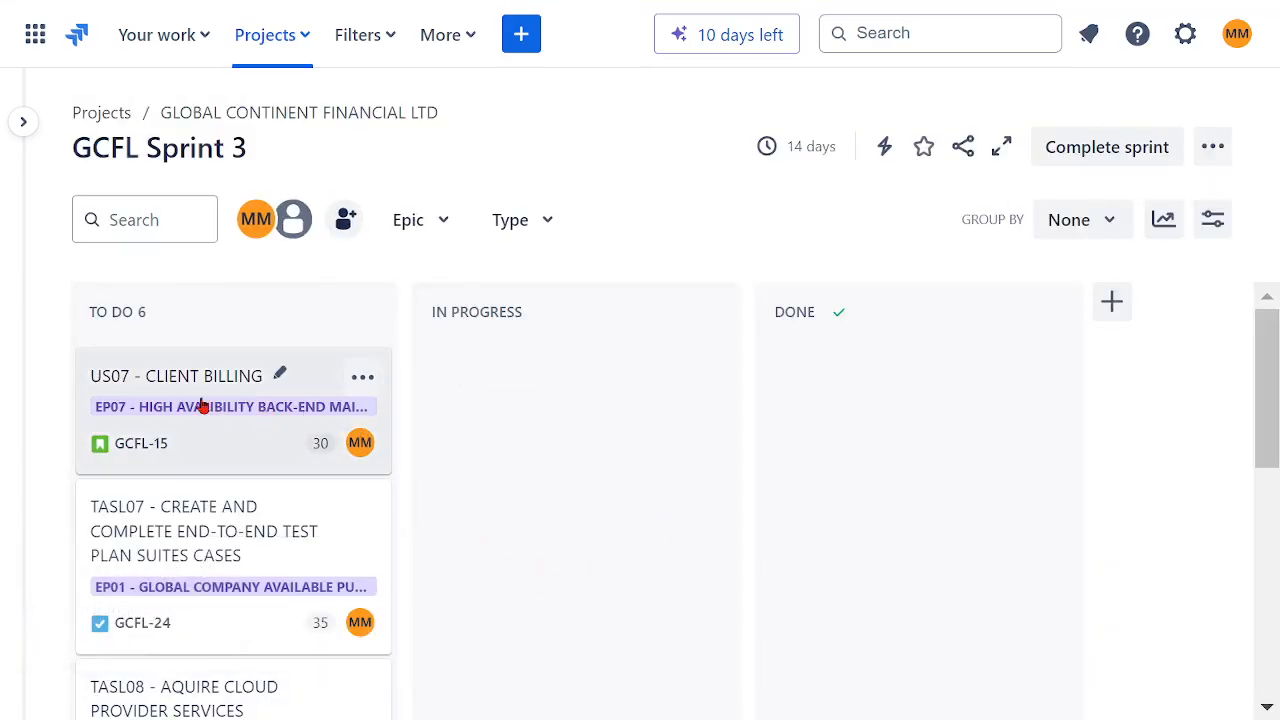
# Step: Move TASL07, TASL08, TASK11, TASK12 and TASK10 from To Do to In Progress on the Sprint 3 board
pyautogui.moveTo(166, 531); pyautogui.dragTo(506, 410)
pyautogui.scroll(-2, 300, 514)
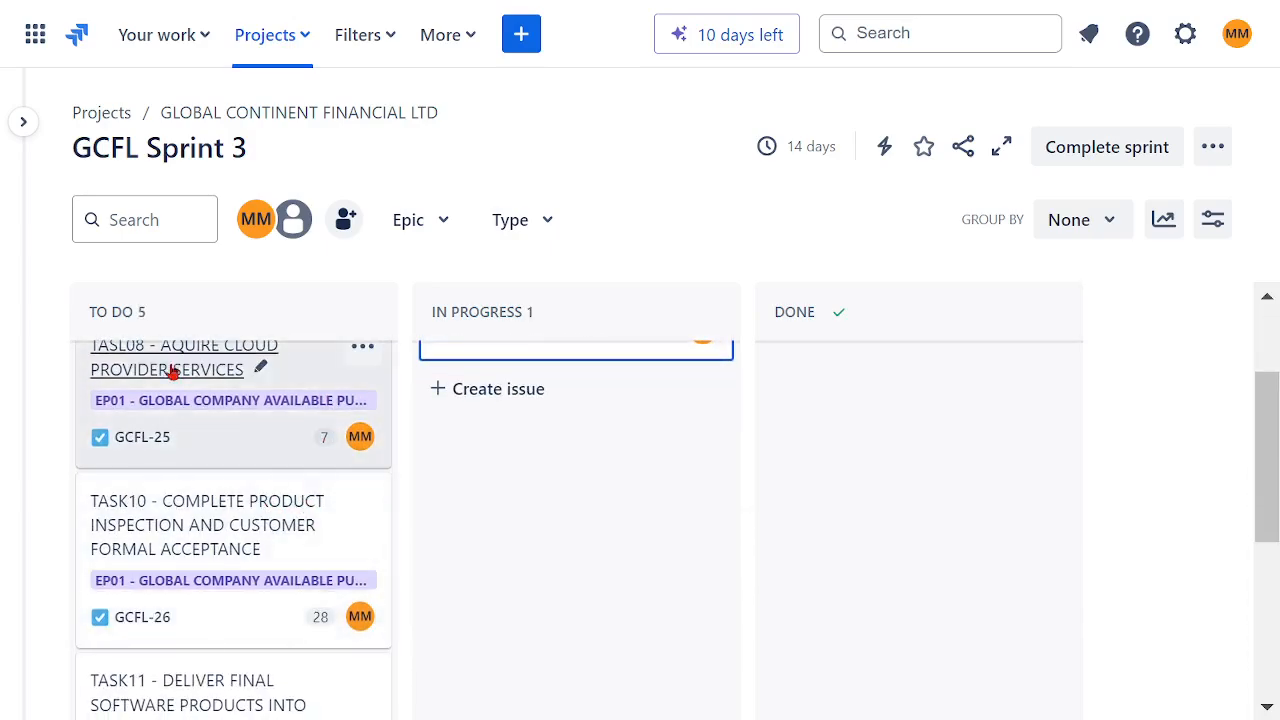
pyautogui.moveTo(171, 371); pyautogui.dragTo(423, 520)
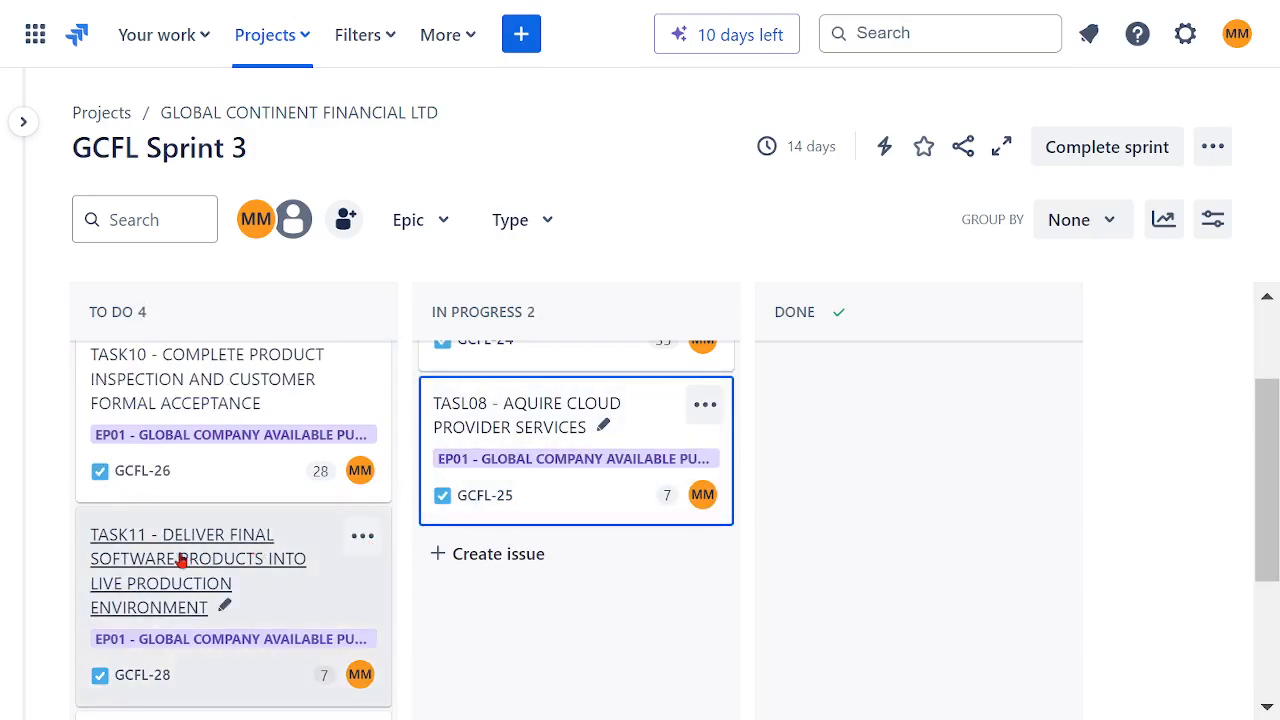
pyautogui.moveTo(186, 560); pyautogui.dragTo(425, 598)
pyautogui.scroll(-1, 280, 486)
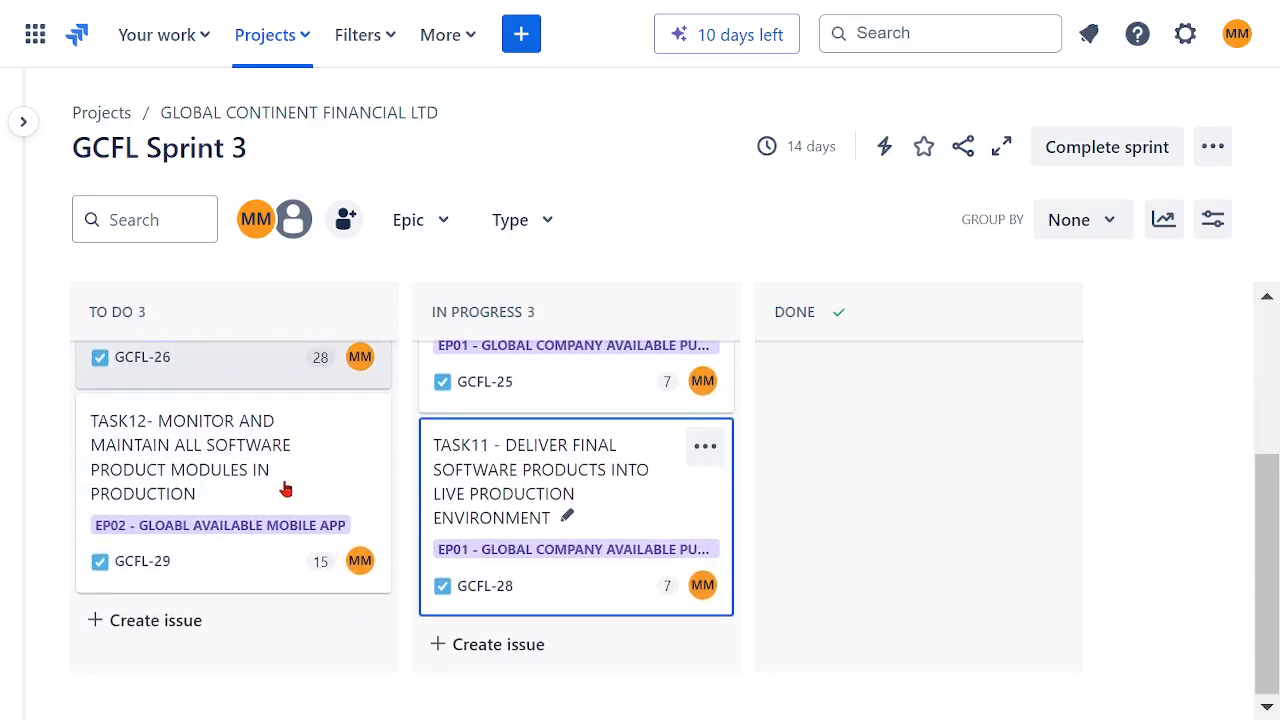
pyautogui.moveTo(229, 453); pyautogui.dragTo(338, 545)
pyautogui.moveTo(437, 580); pyautogui.dragTo(440, 588)
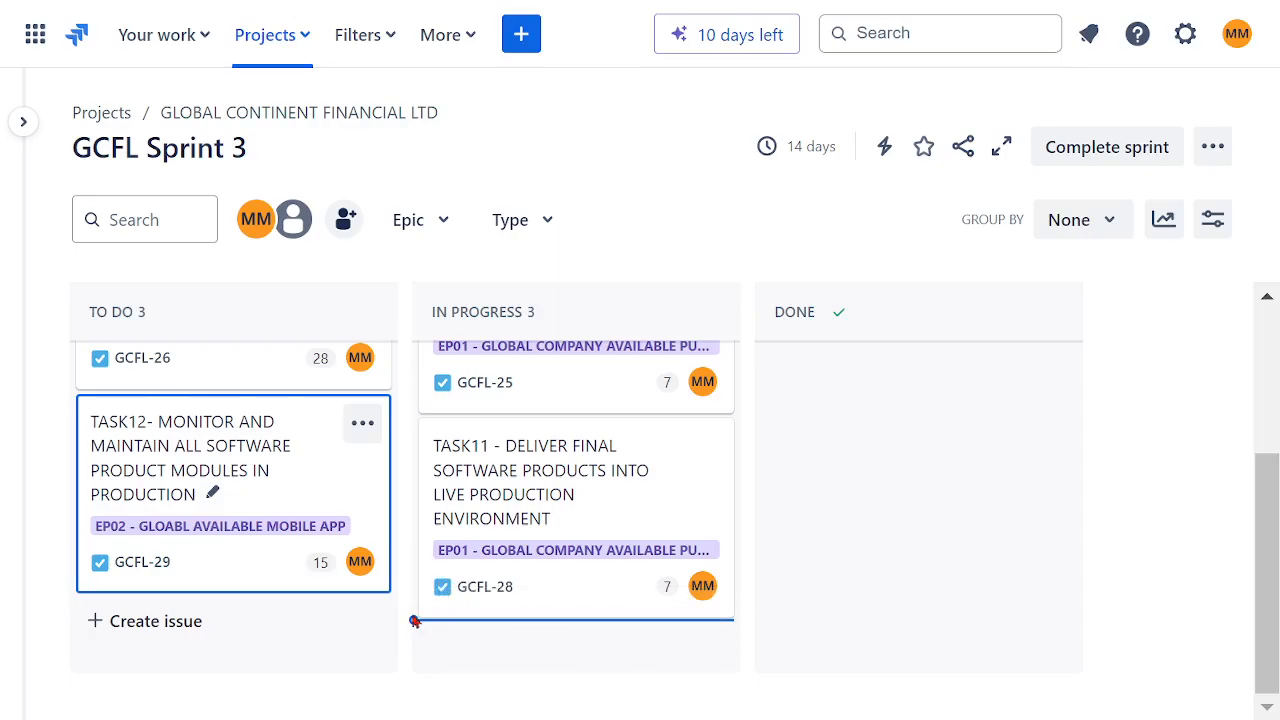
pyautogui.scroll(5, 397, 532)
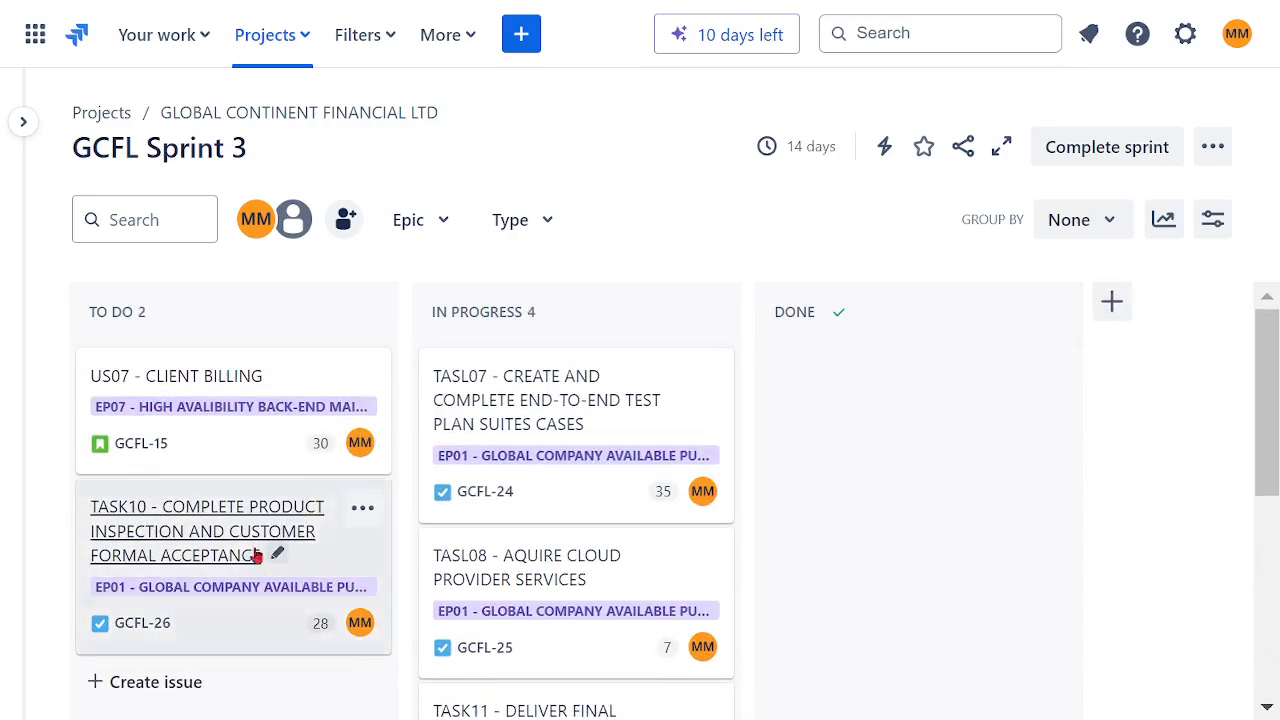
pyautogui.moveTo(200, 538); pyautogui.dragTo(528, 608)
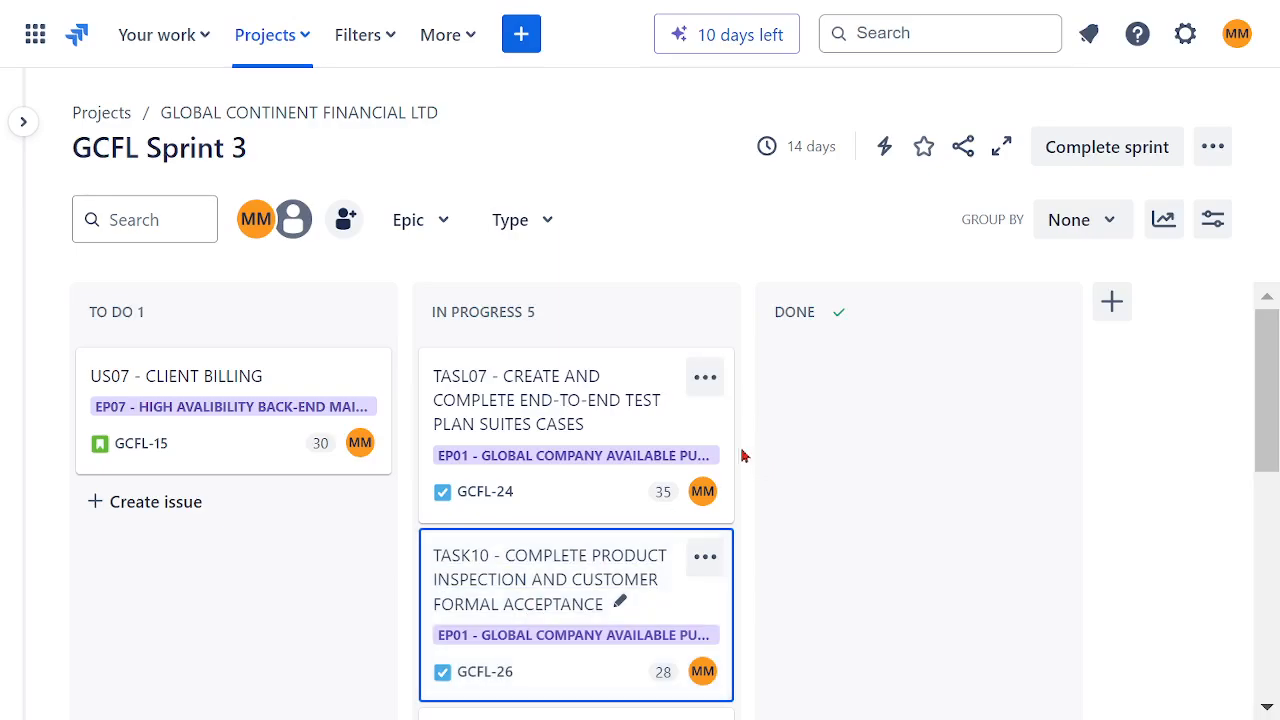
pyautogui.scroll(-5, 720, 420)
pyautogui.scroll(-2, 703, 480)
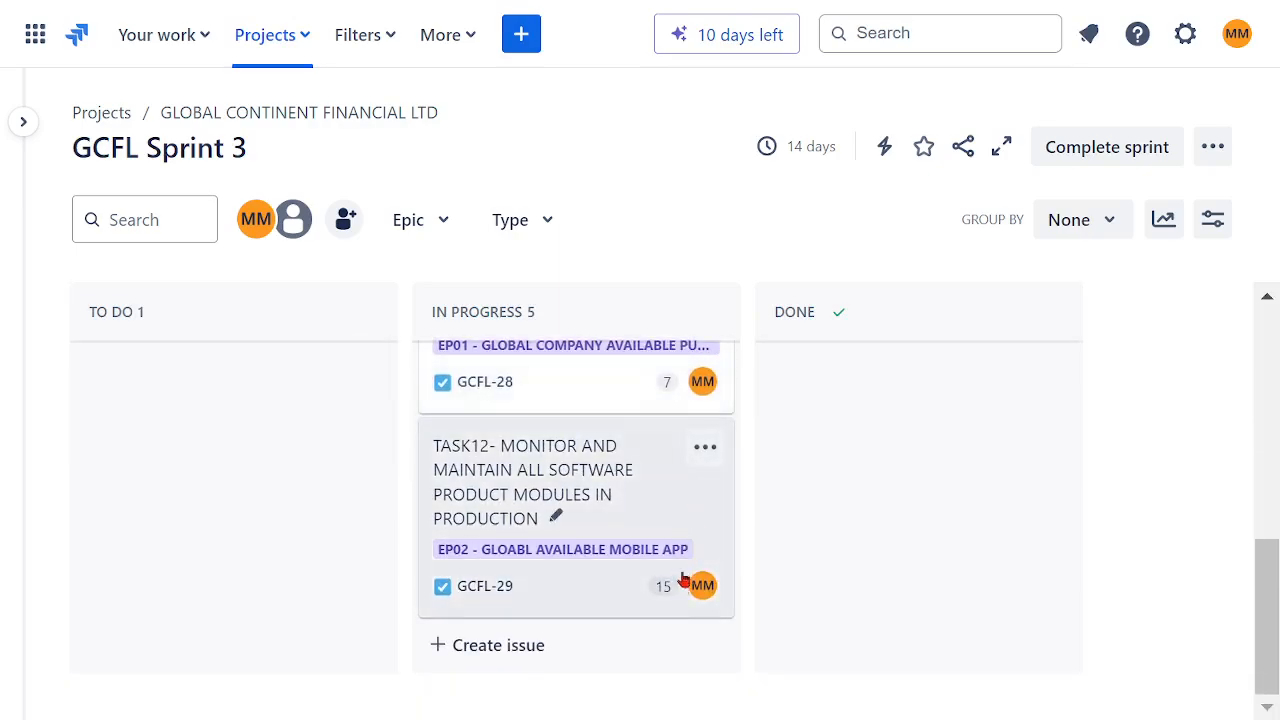
pyautogui.scroll(5, 683, 578)
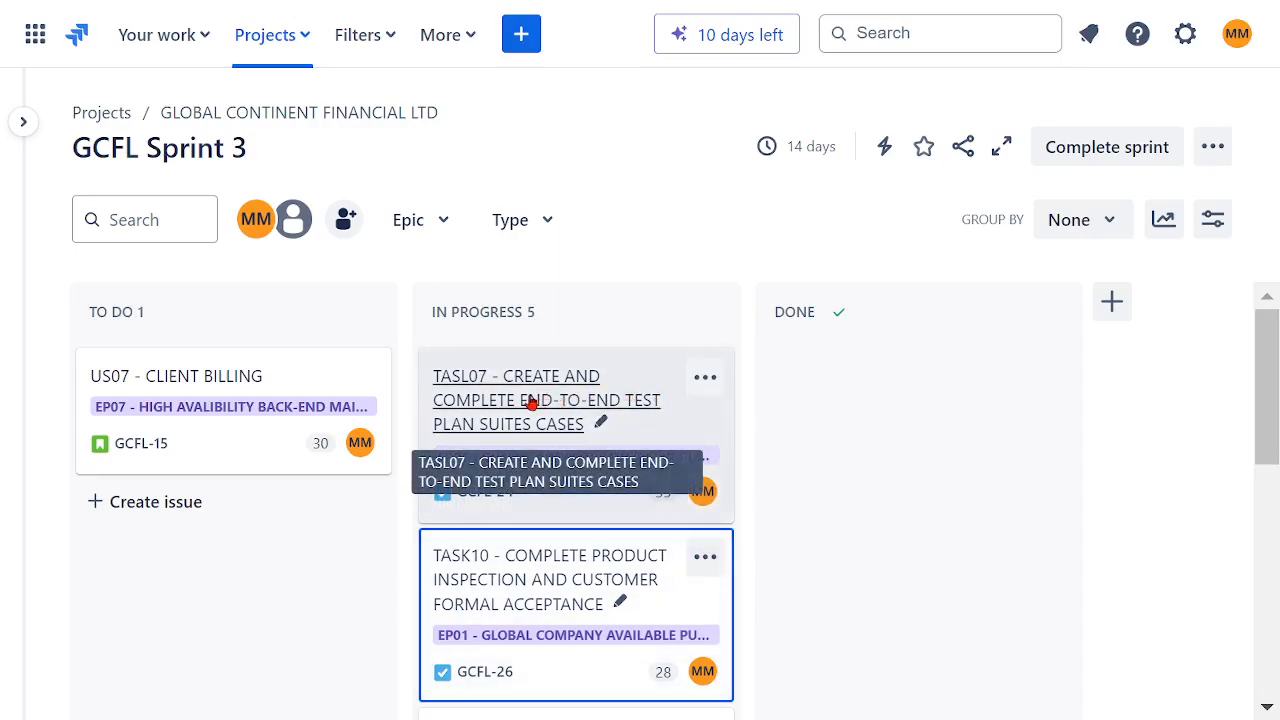
# Step: Move TASL07, TASL08 and TASK10 from In Progress to Done
pyautogui.moveTo(527, 407); pyautogui.dragTo(812, 604)
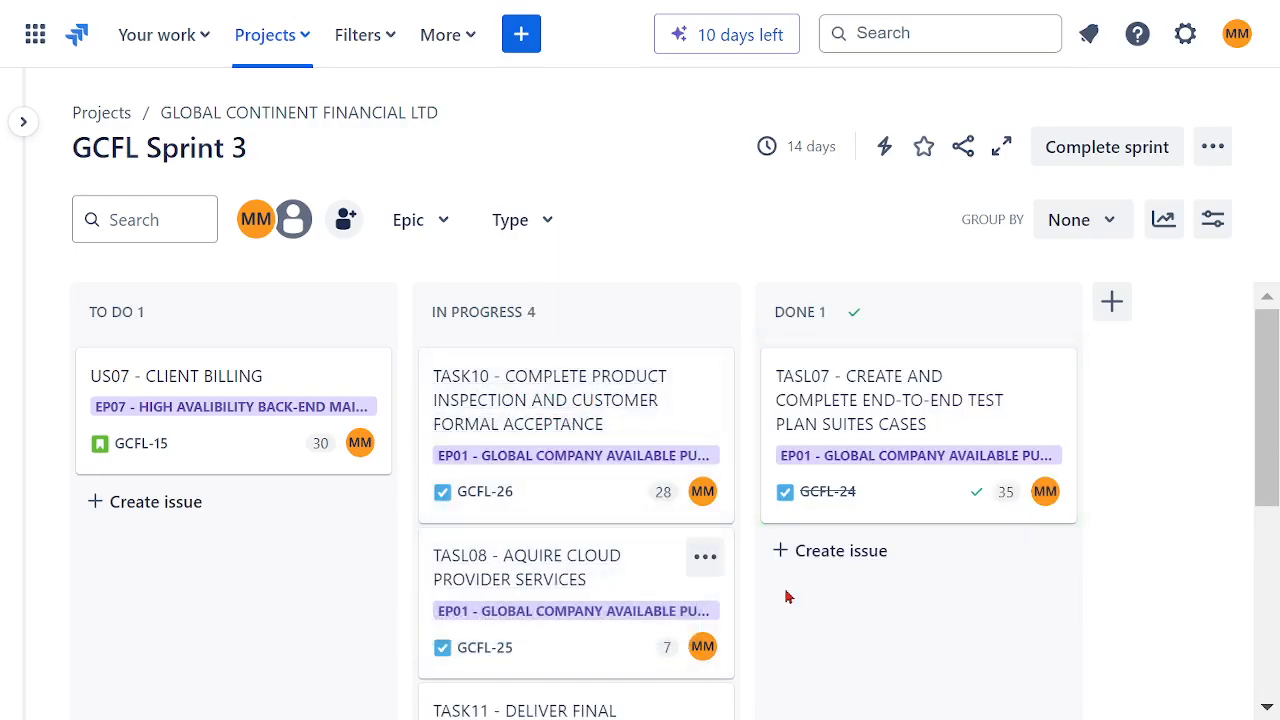
pyautogui.moveTo(591, 580); pyautogui.dragTo(772, 614)
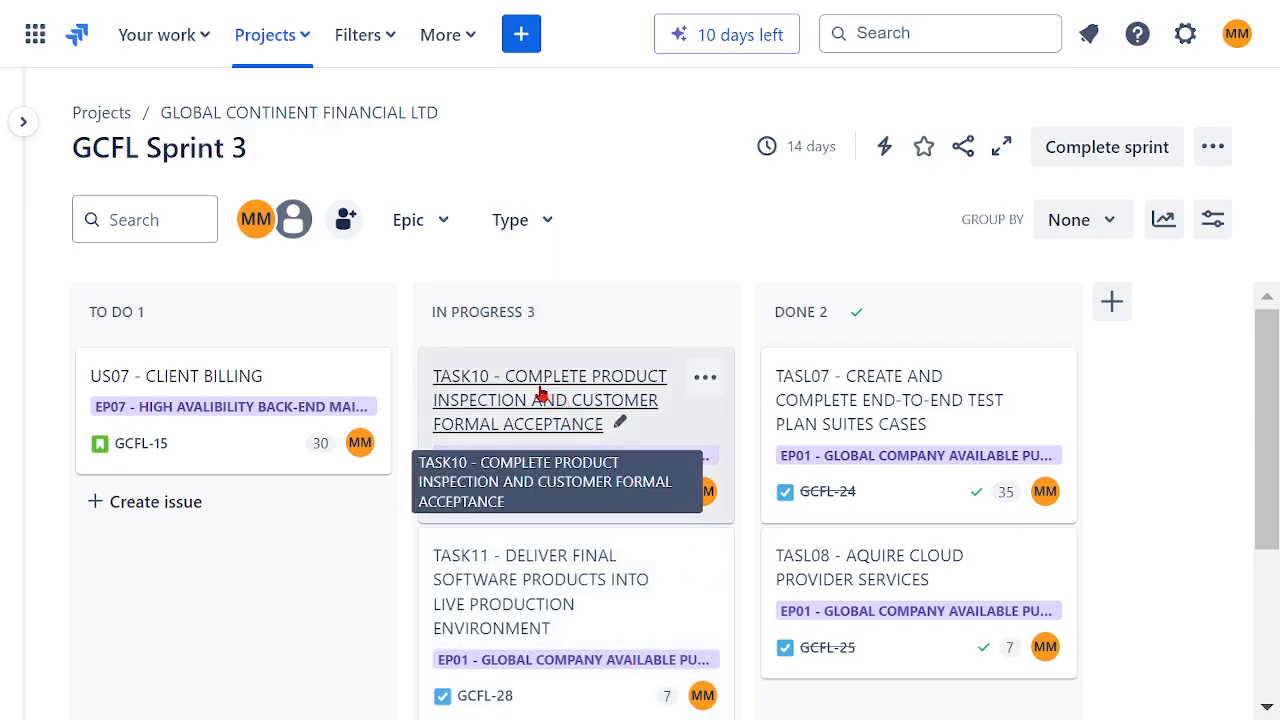
pyautogui.moveTo(540, 395); pyautogui.dragTo(767, 630)
pyautogui.scroll(1, 583, 566)
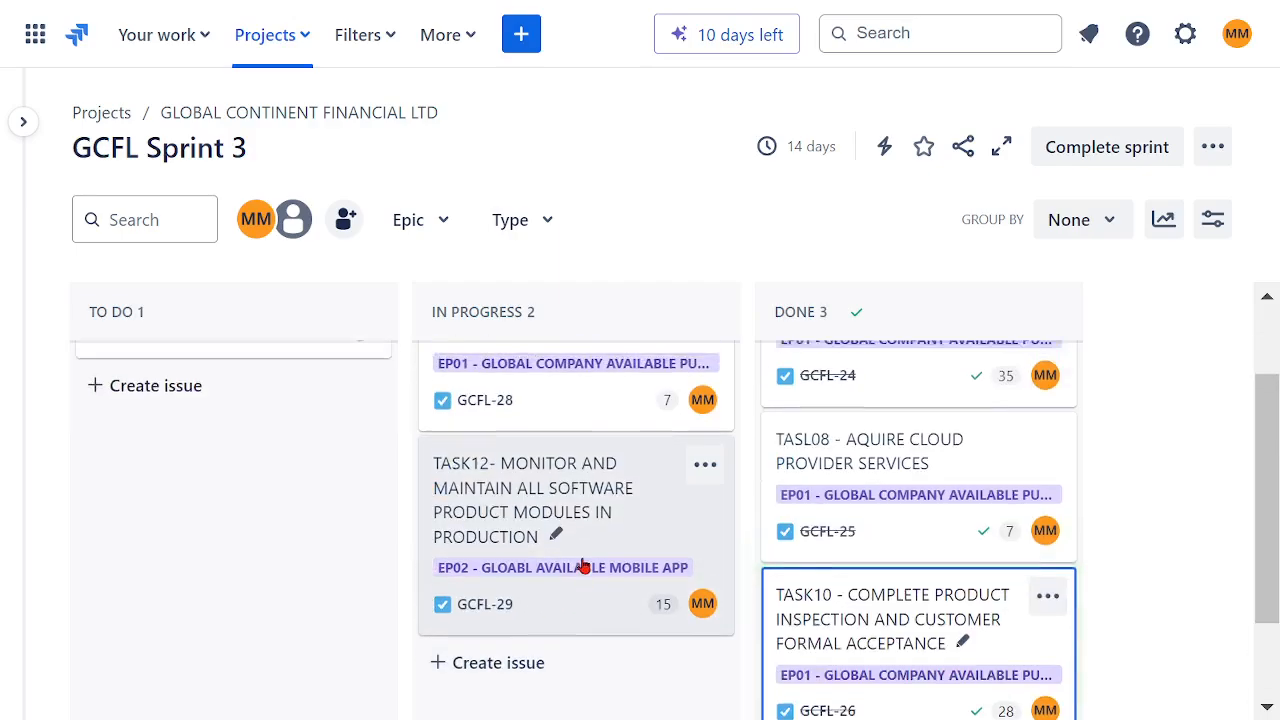
pyautogui.scroll(2, 583, 566)
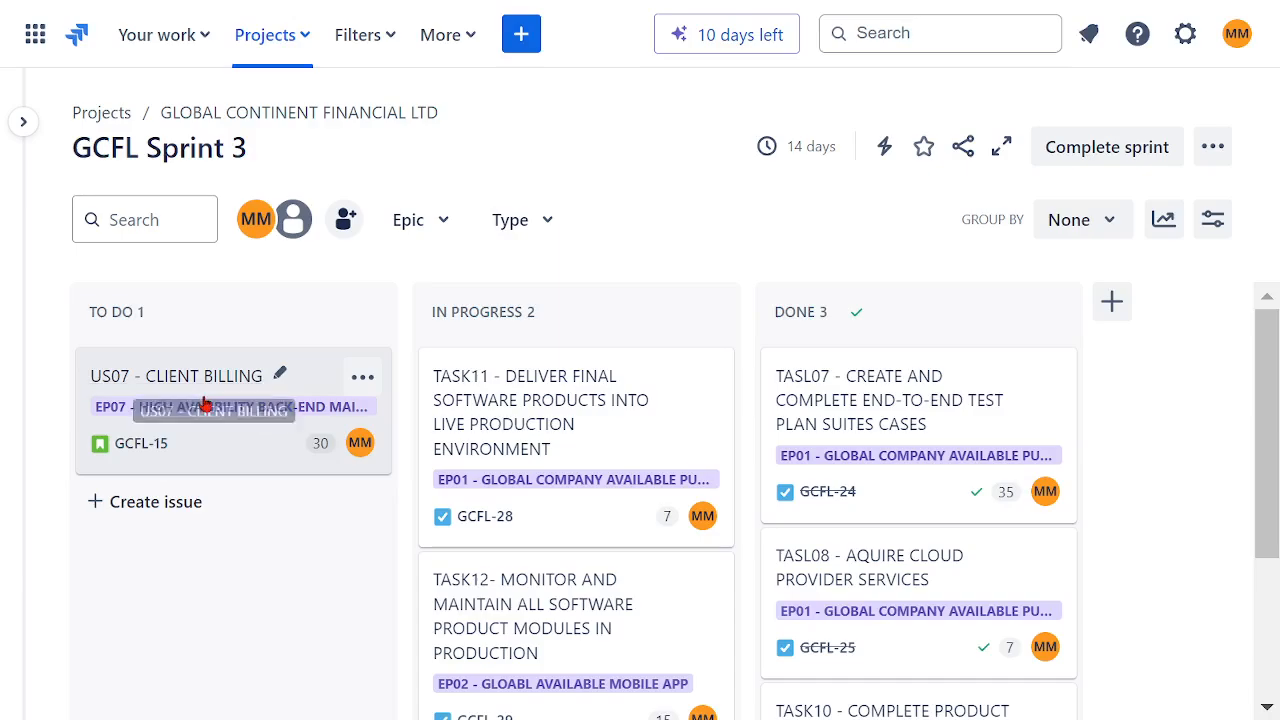
# Step: Move TASK11 and TASK12 from In Progress back to To Do
pyautogui.moveTo(431, 434); pyautogui.dragTo(232, 510)
pyautogui.moveTo(543, 457); pyautogui.dragTo(205, 645)
pyautogui.scroll(2, 574, 594)
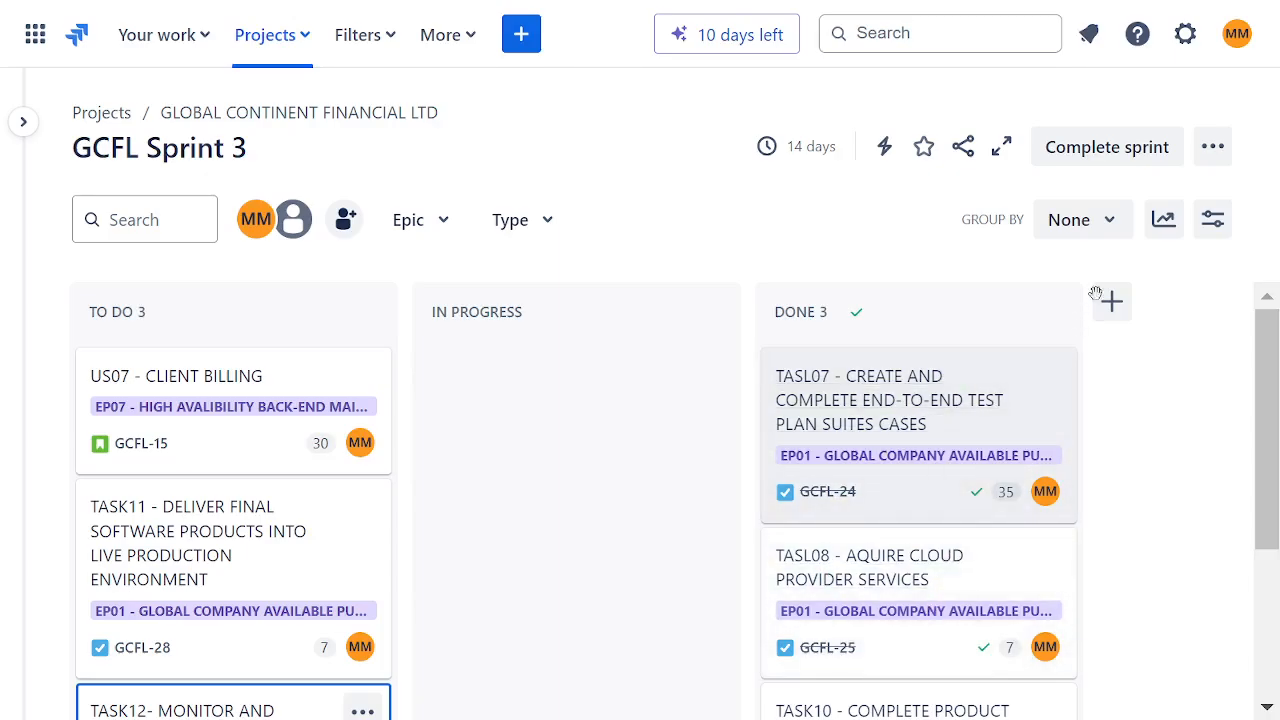
# Step: Complete GCFL Sprint 3, moving its open issues to the Backlog, and cancel the retrospective setup
pyautogui.click(1100, 155)
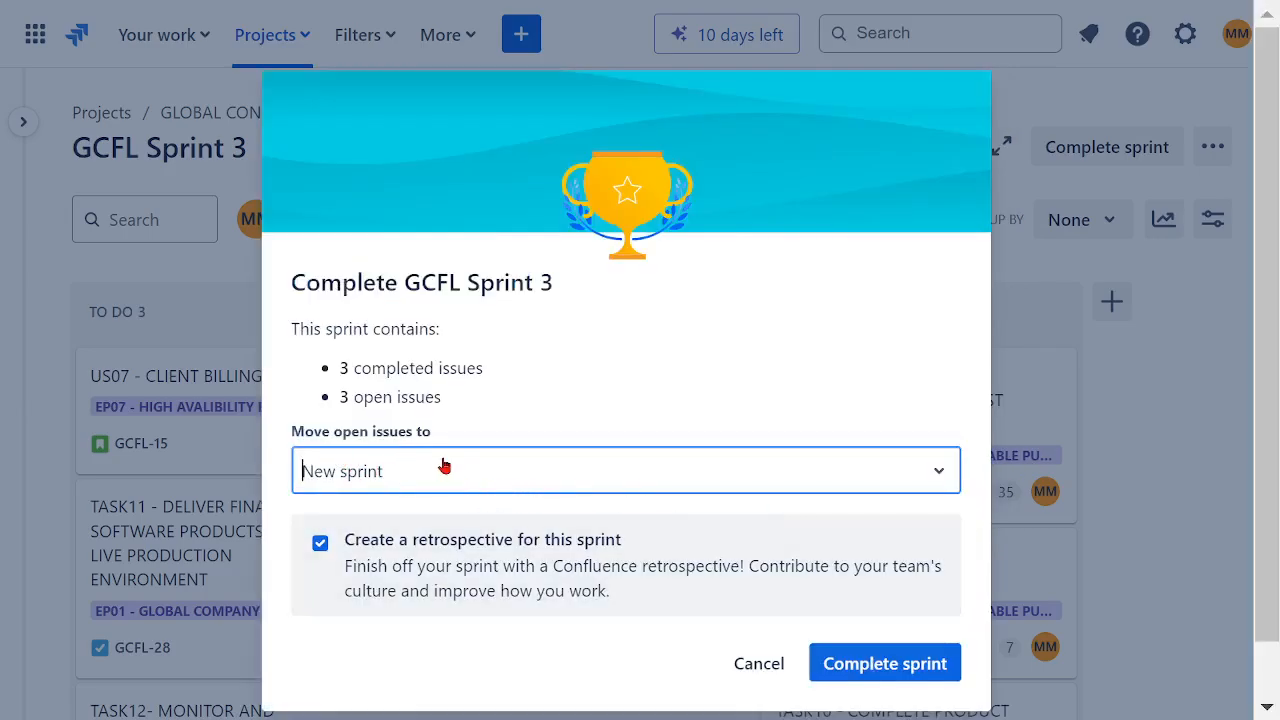
pyautogui.click(940, 484)
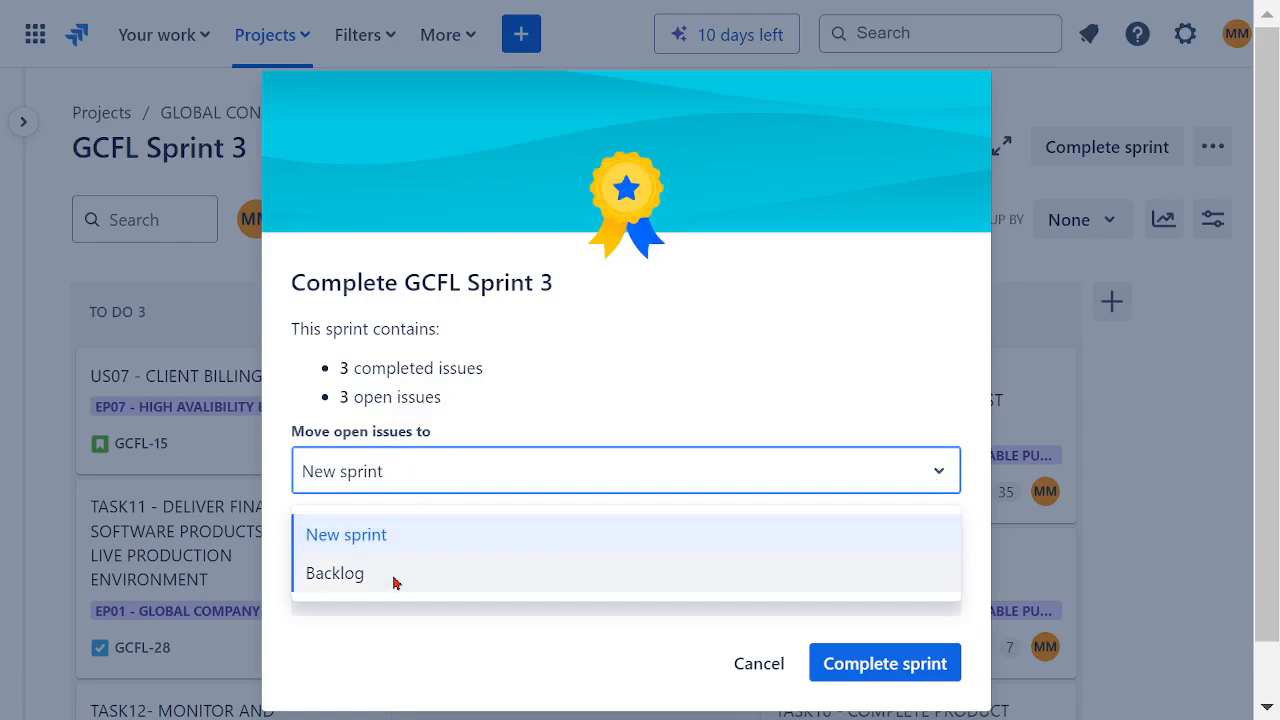
pyautogui.click(357, 578)
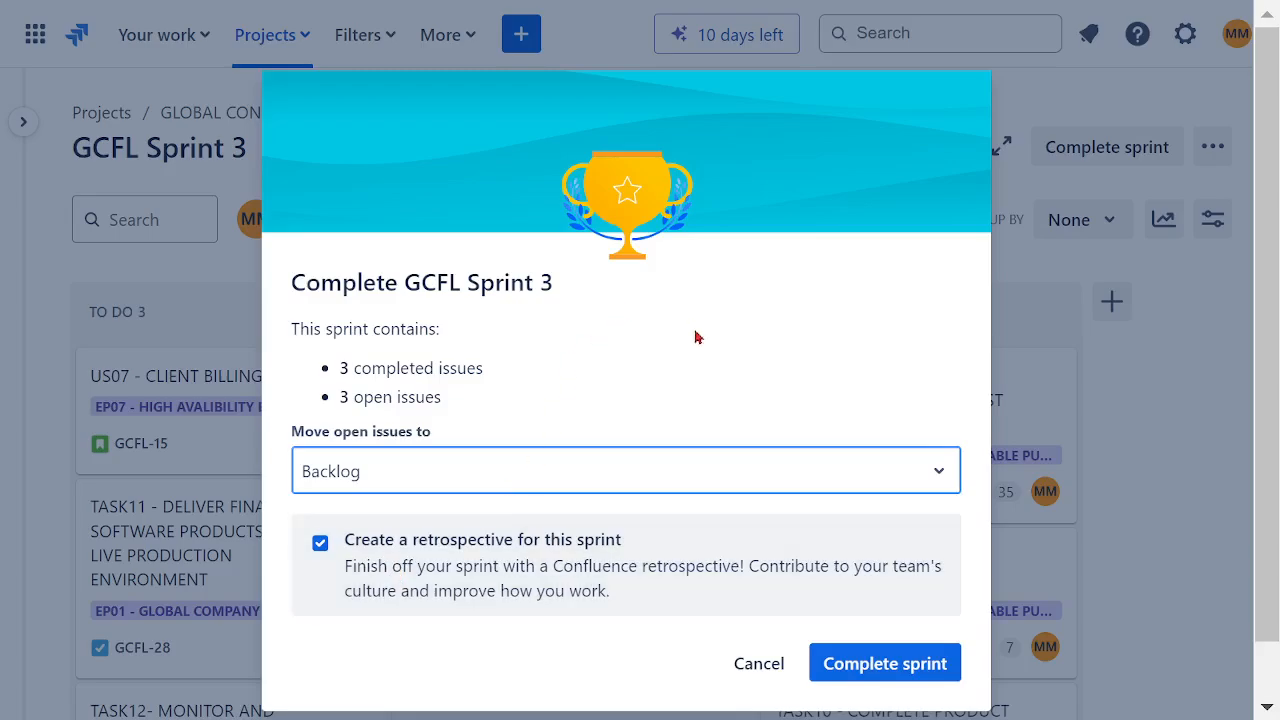
pyautogui.click(860, 667)
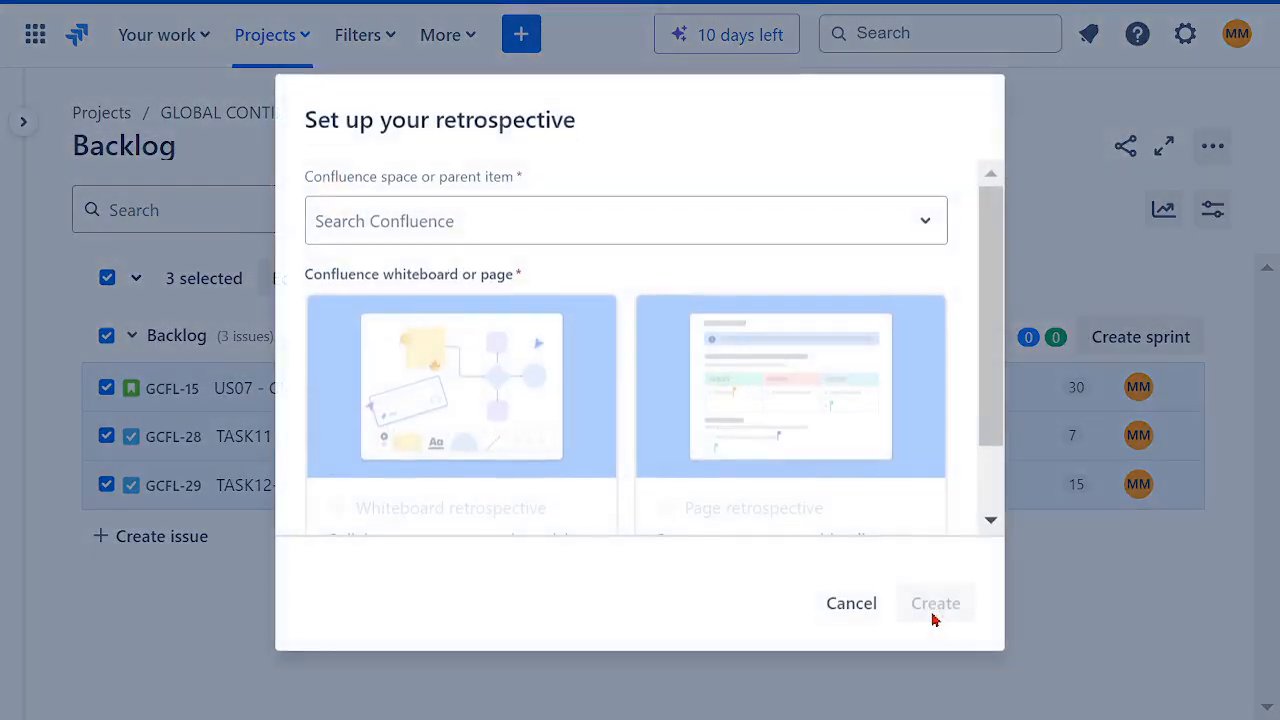
pyautogui.click(851, 605)
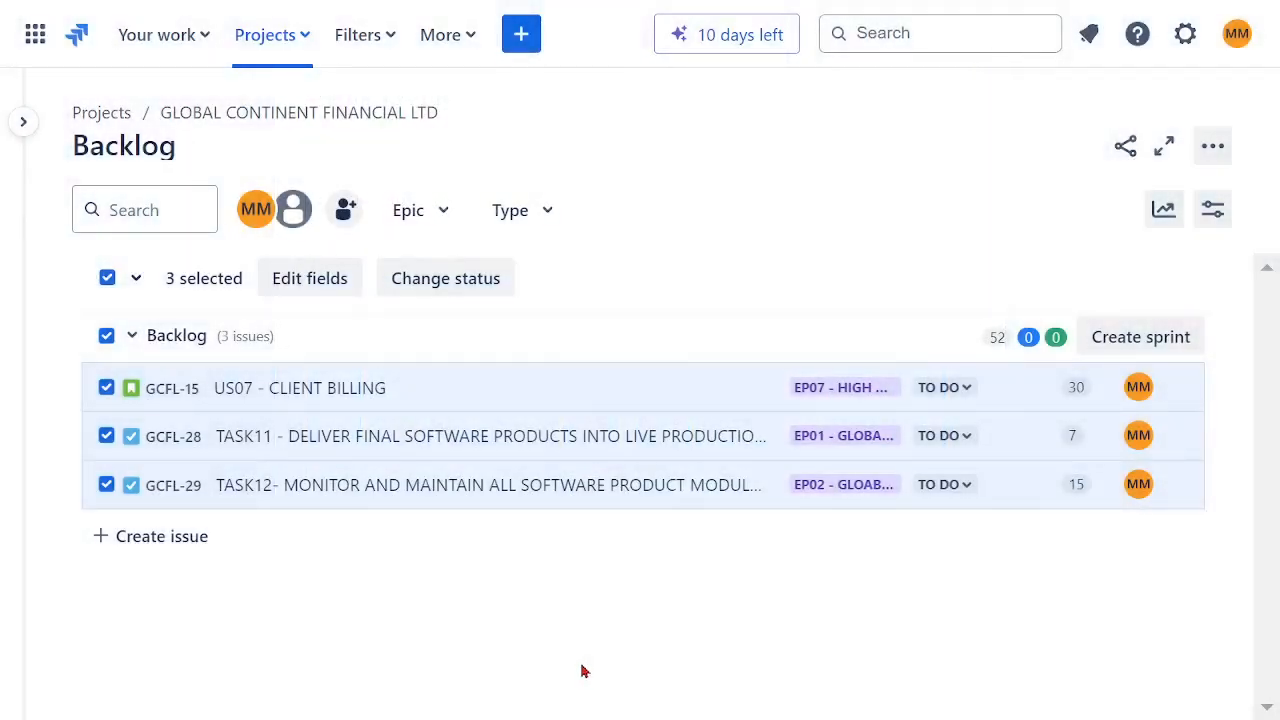
# Step: Expand the project sidebar and clear the selection of the remaining backlog issues
pyautogui.click(22, 121)
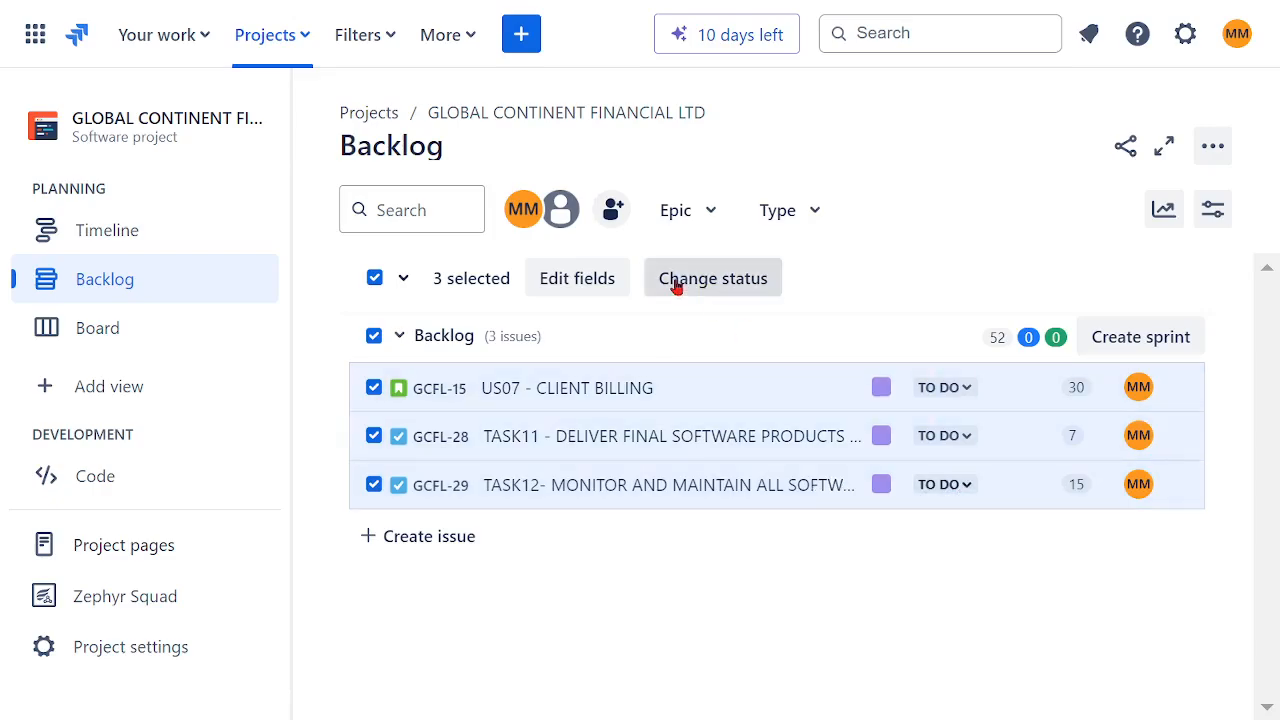
pyautogui.click(374, 279)
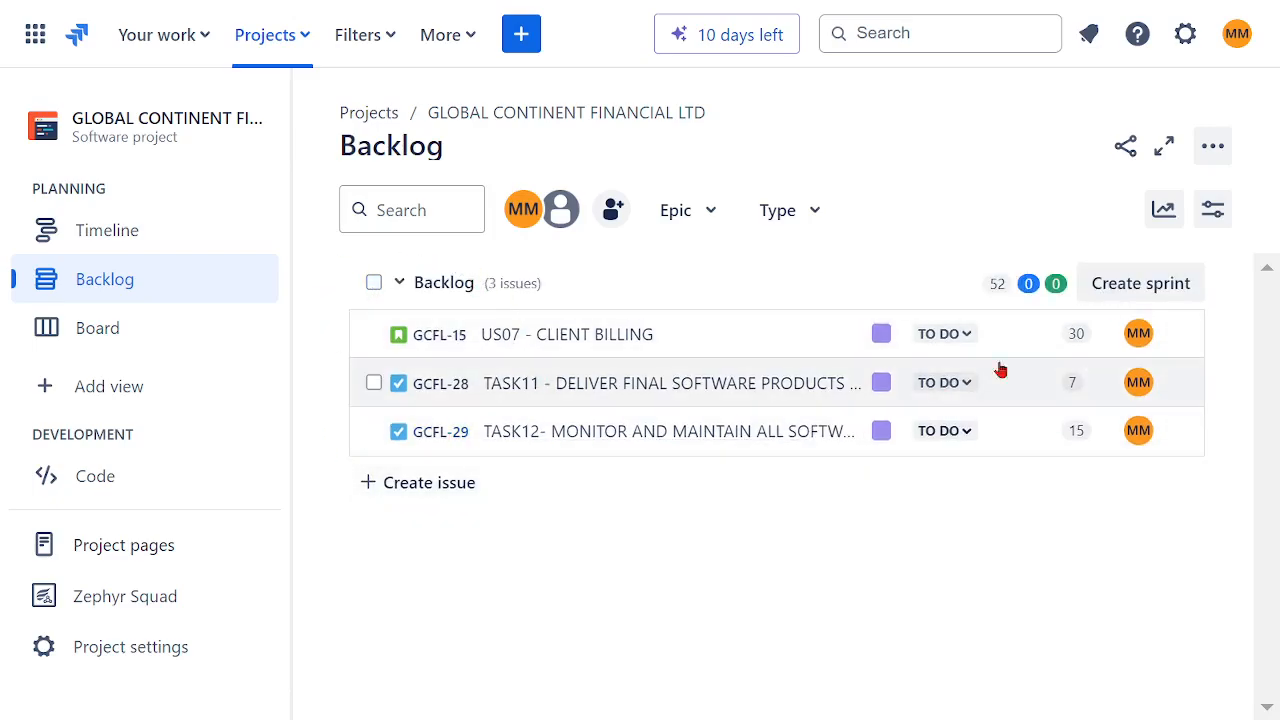
# Step: Create GCFL Sprint 4 and move all three remaining backlog issues into it
pyautogui.click(1148, 287)
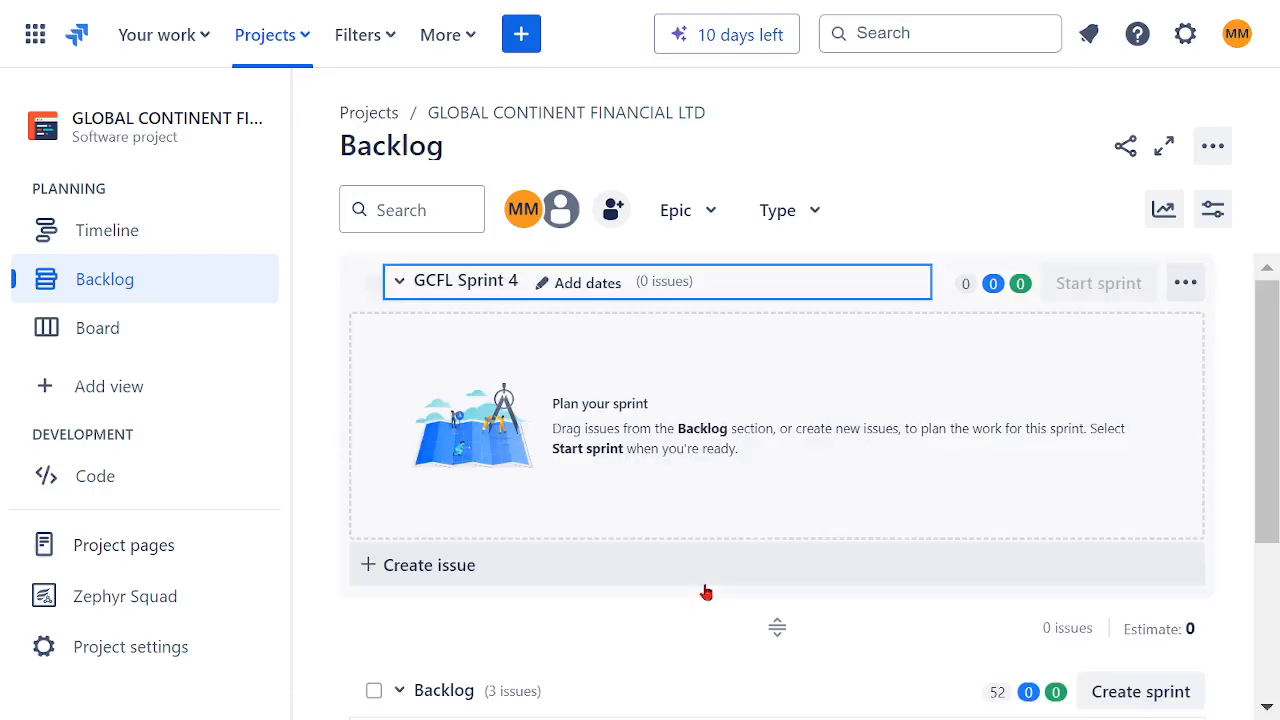
pyautogui.scroll(-2, 795, 550)
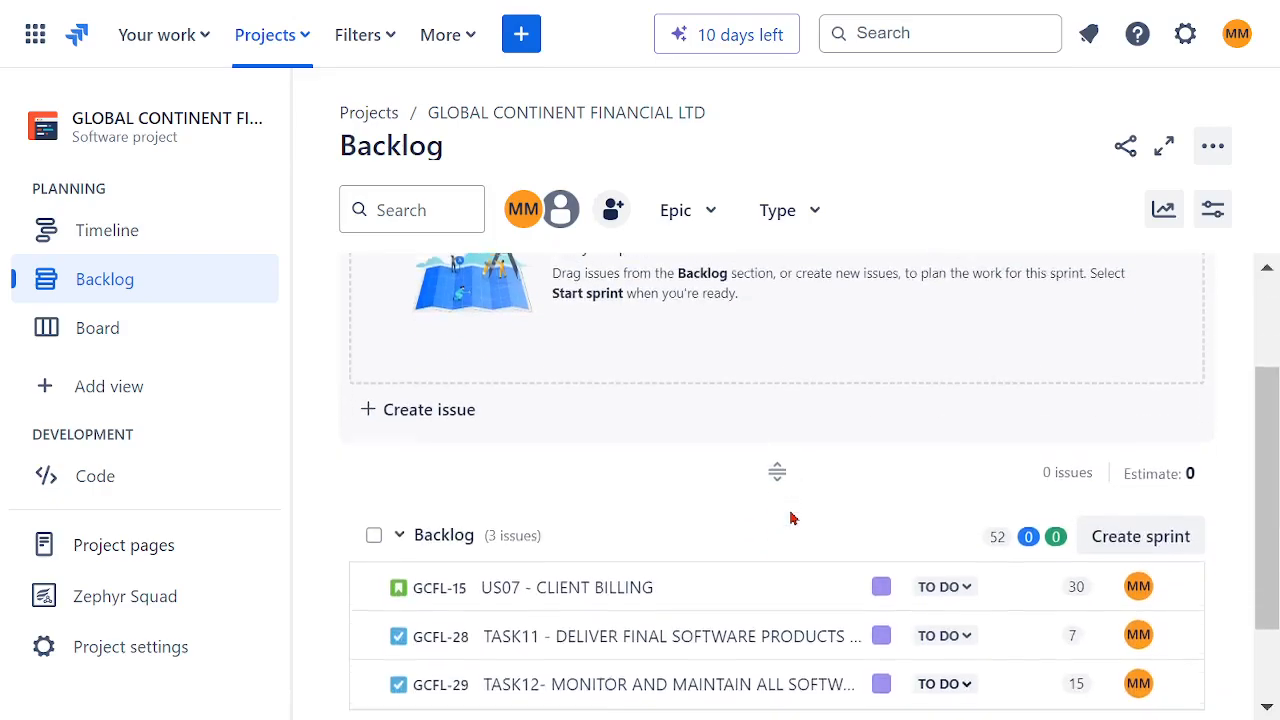
pyautogui.click(374, 530)
pyautogui.moveTo(705, 591); pyautogui.dragTo(878, 558)
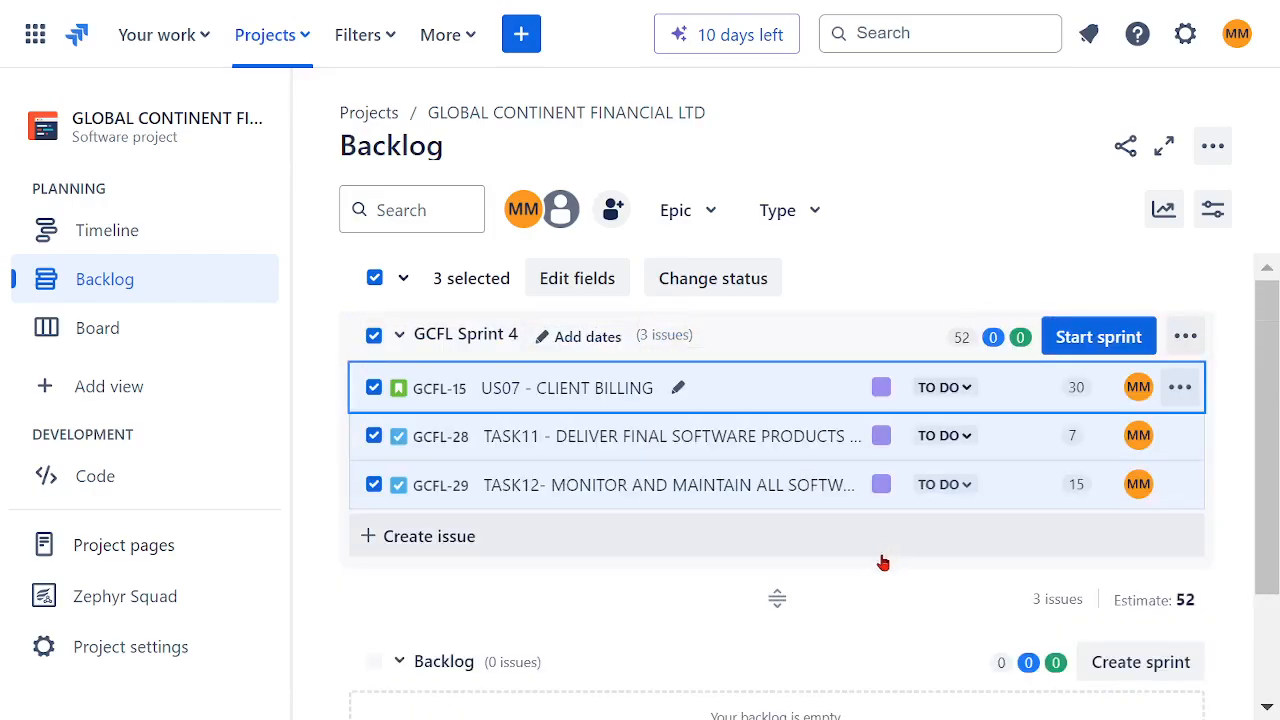
# Step: Start GCFL Sprint 4 with a duration of 1 week
pyautogui.click(1097, 340)
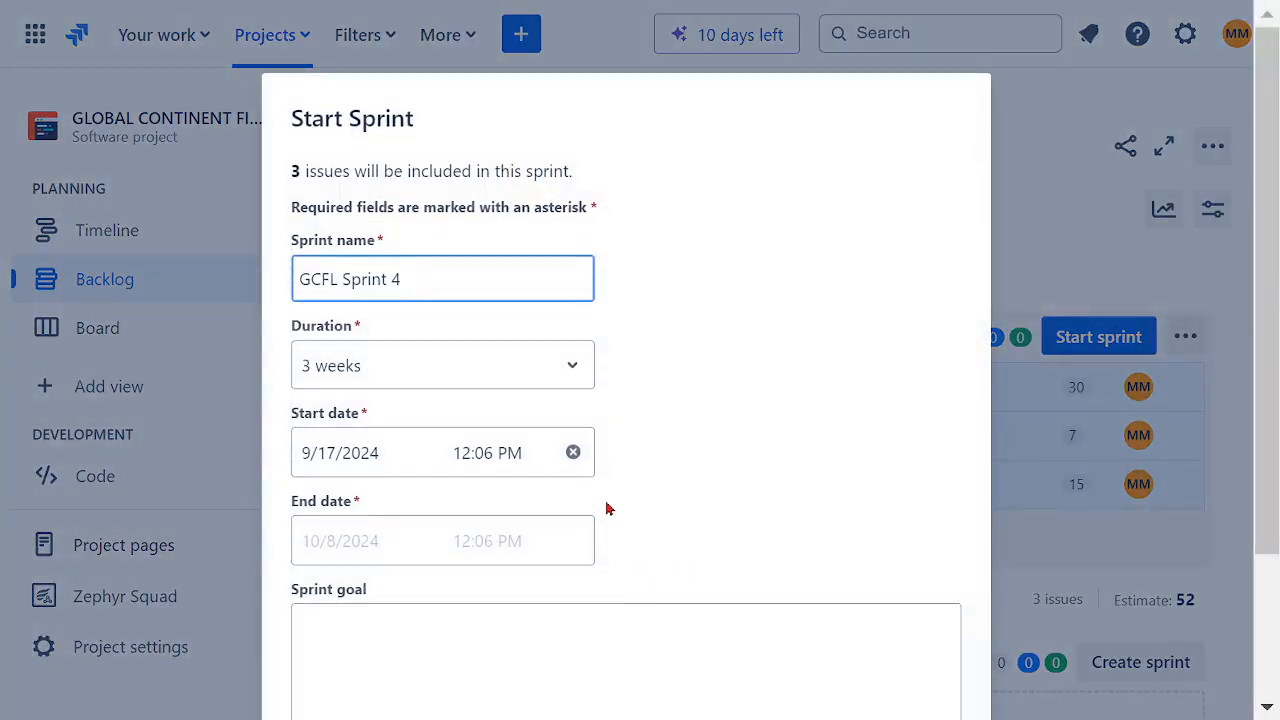
pyautogui.click(595, 374)
pyautogui.click(474, 426)
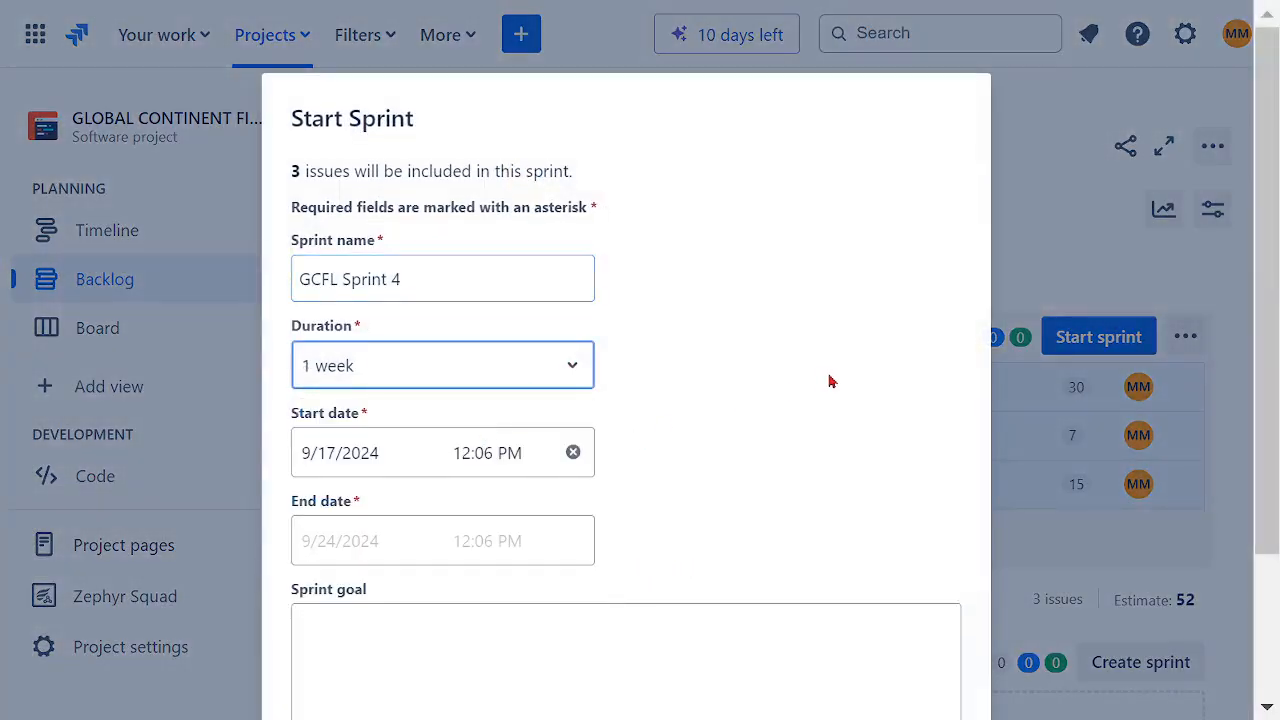
pyautogui.scroll(-3, 836, 380)
pyautogui.click(914, 638)
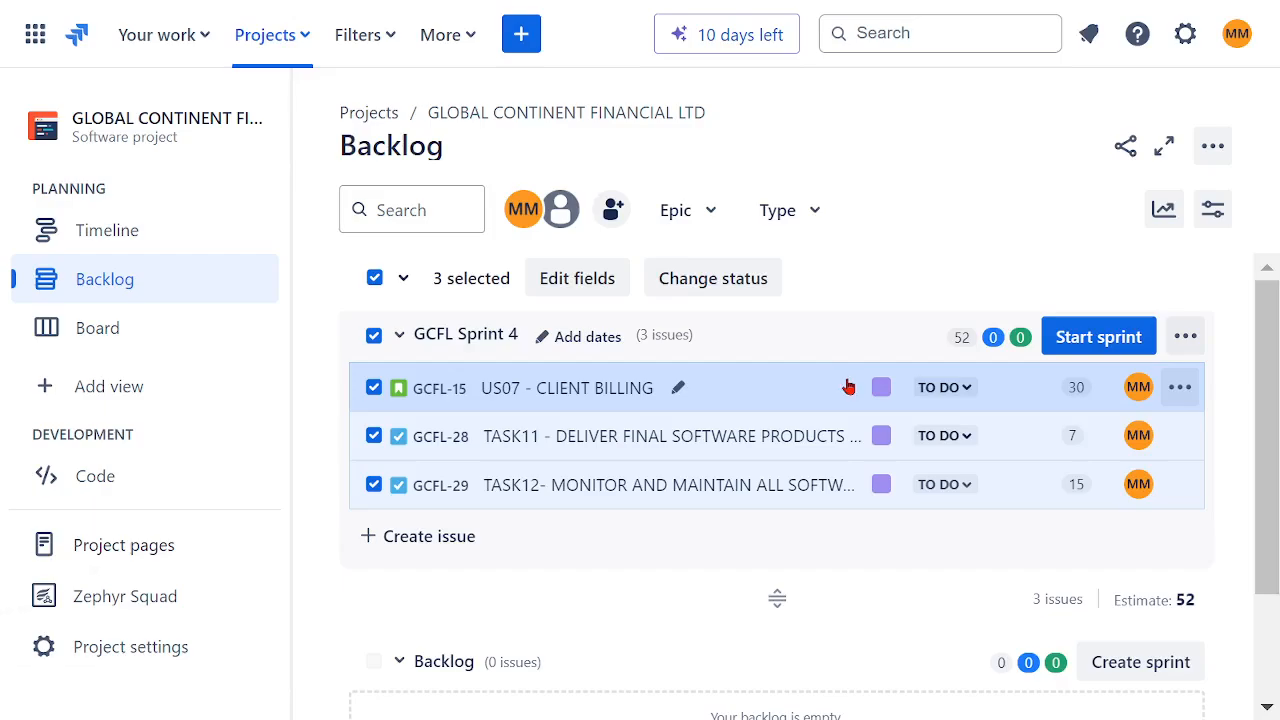
pyautogui.click(549, 571)
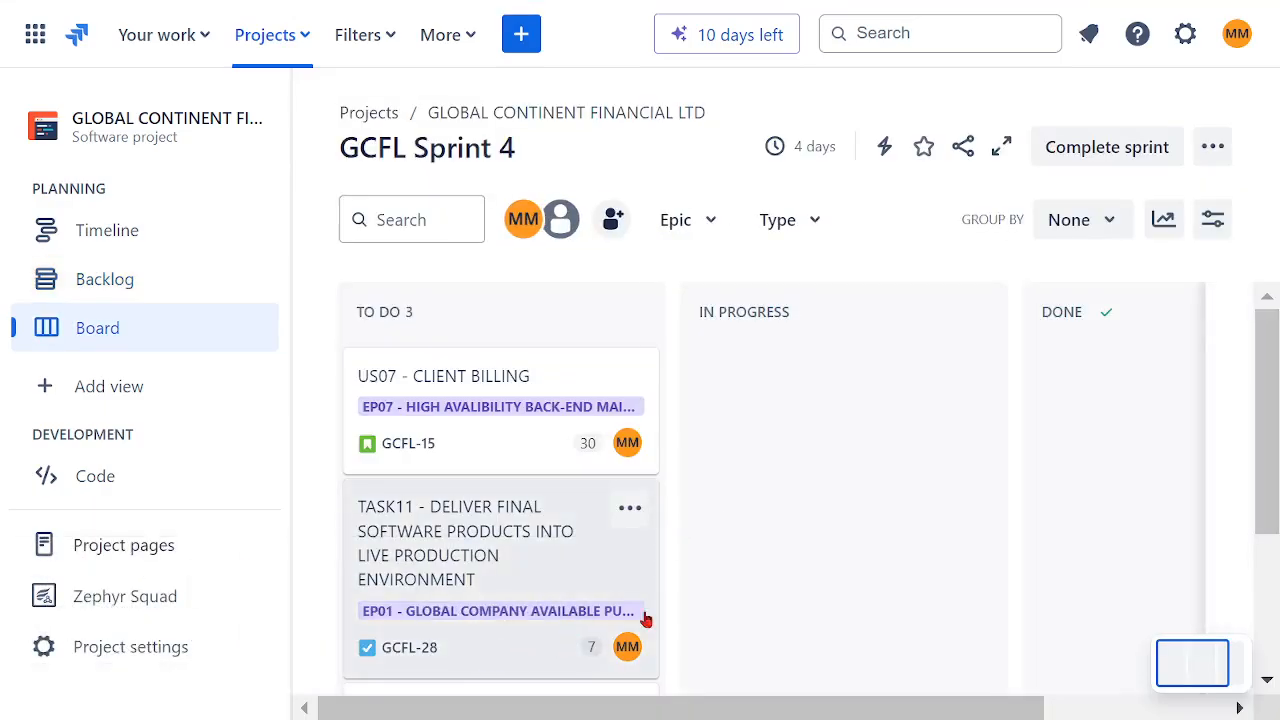
# Step: Move US07, TASK11 and TASK12 across the sprint board into Done
pyautogui.moveTo(392, 390); pyautogui.dragTo(1005, 403)
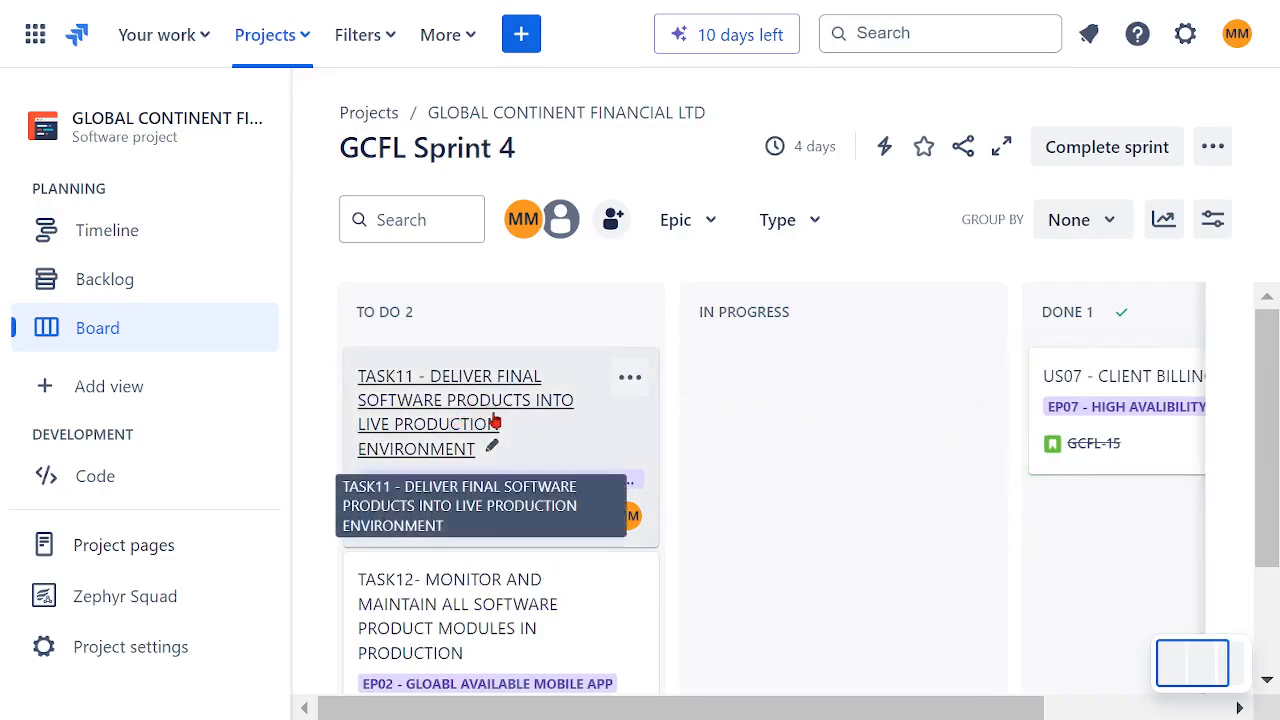
pyautogui.moveTo(597, 451); pyautogui.dragTo(986, 494)
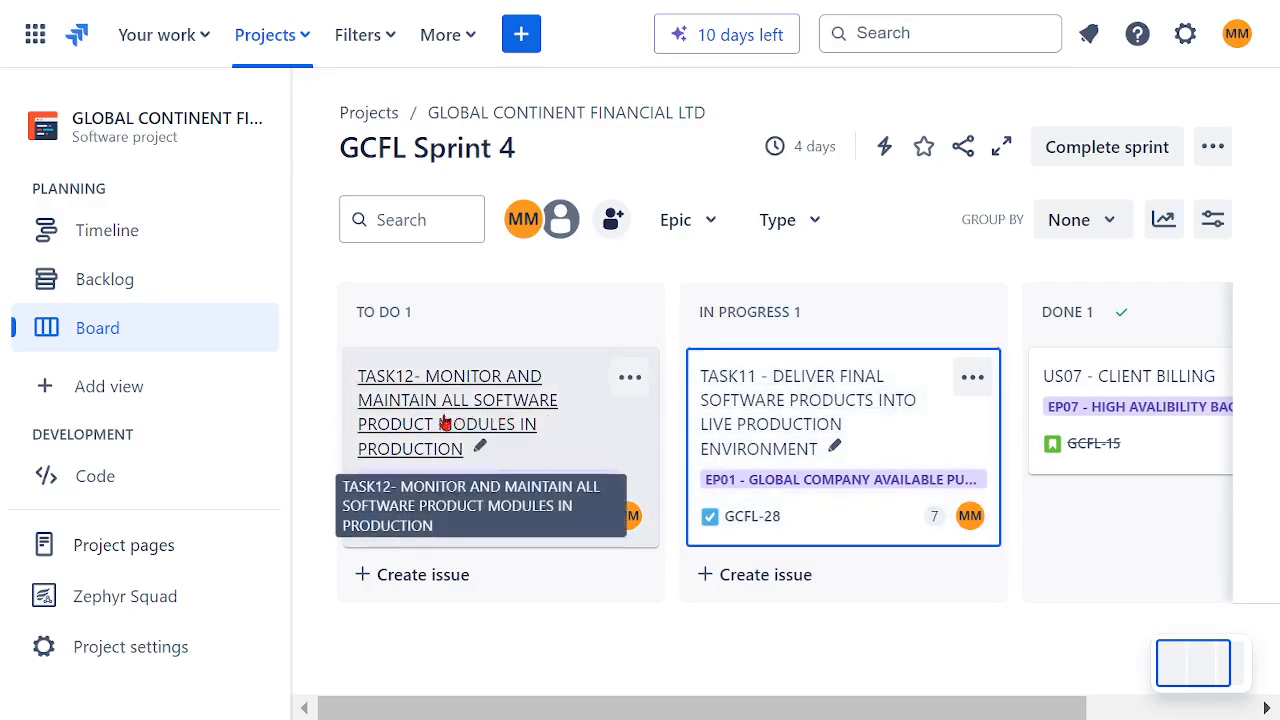
pyautogui.moveTo(746, 403); pyautogui.dragTo(1040, 450)
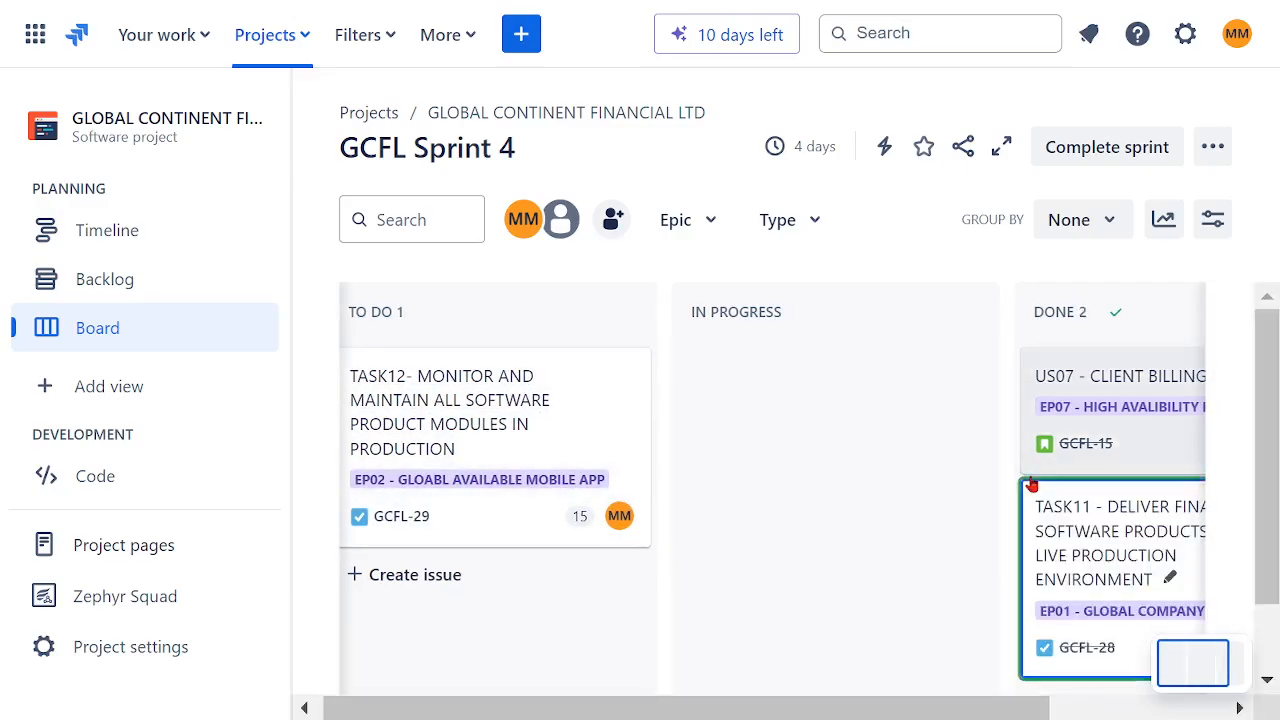
pyautogui.moveTo(406, 403); pyautogui.dragTo(1006, 614)
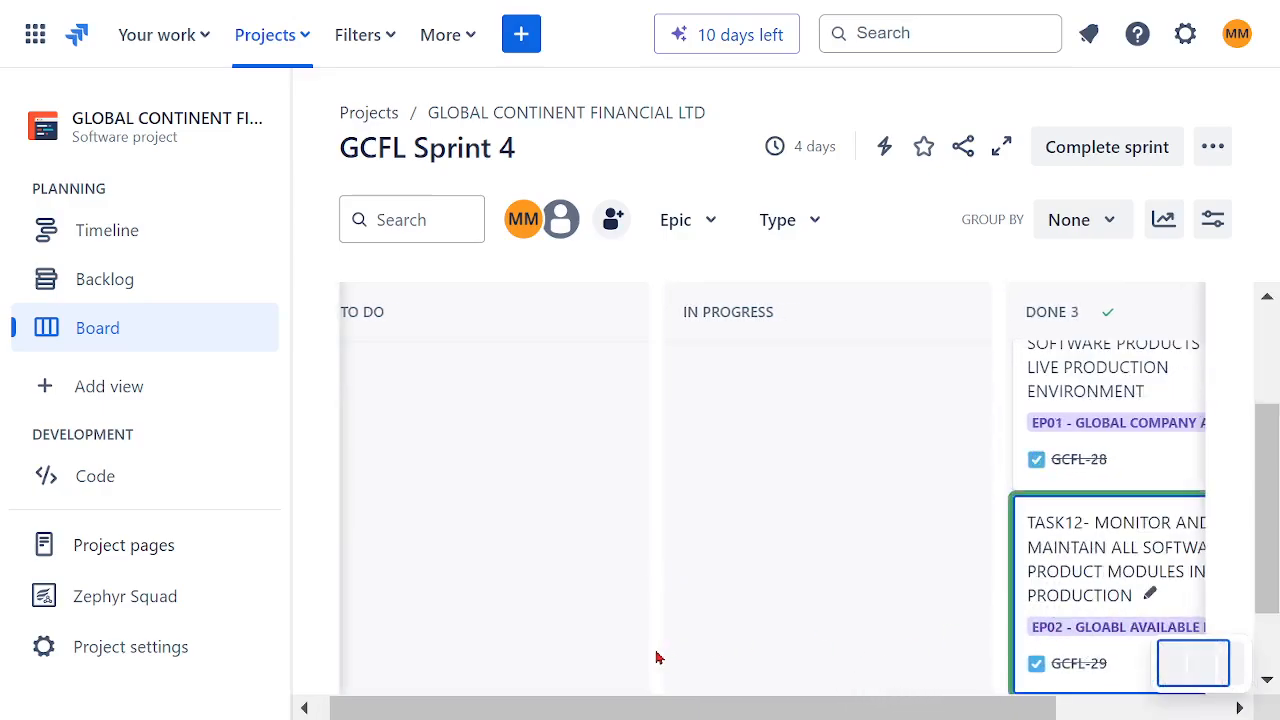
# Step: Complete GCFL Sprint 4 and cancel the retrospective setup
pyautogui.moveTo(903, 695); pyautogui.dragTo(1057, 710)
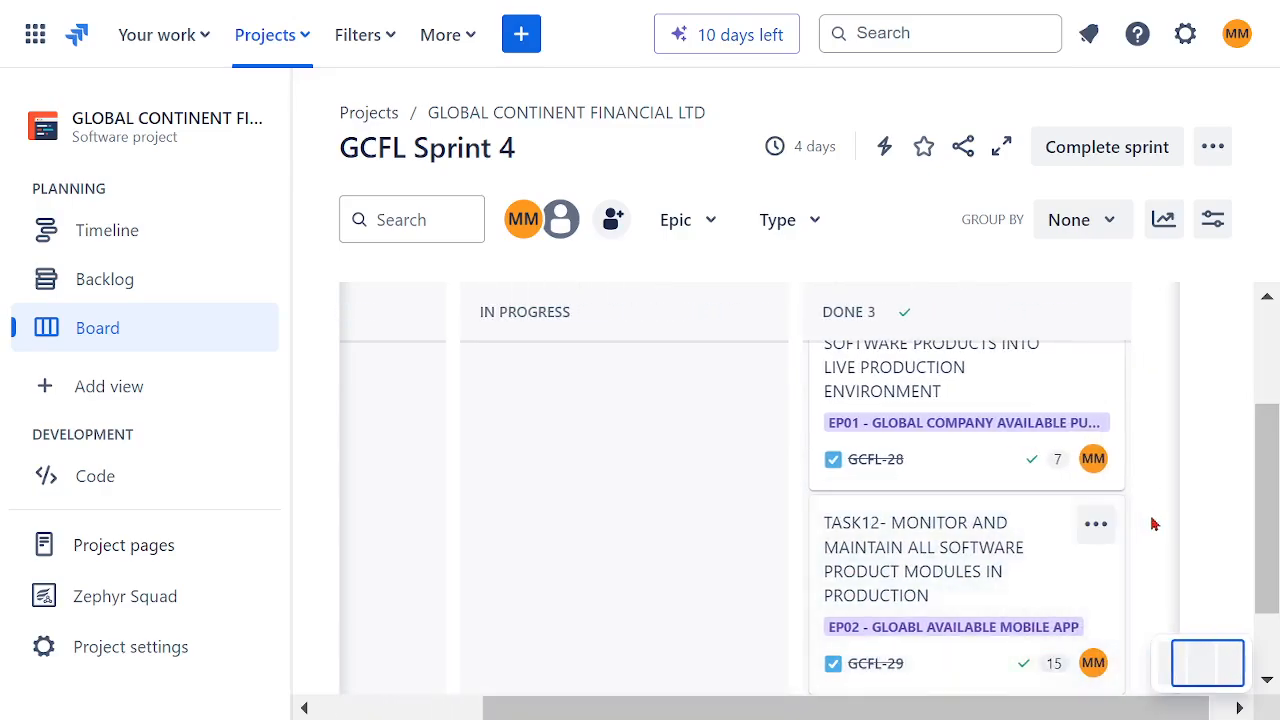
pyautogui.scroll(2, 1156, 516)
pyautogui.scroll(-3, 1190, 476)
pyautogui.scroll(3, 1183, 460)
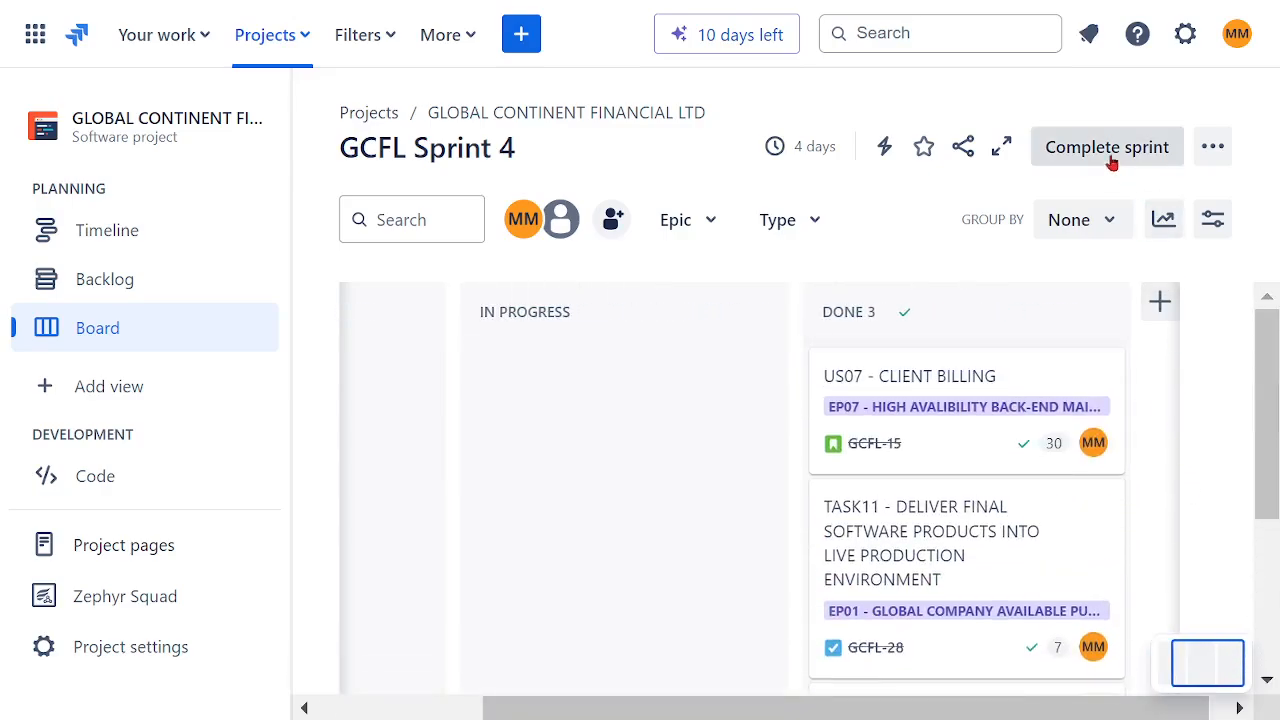
pyautogui.click(1108, 158)
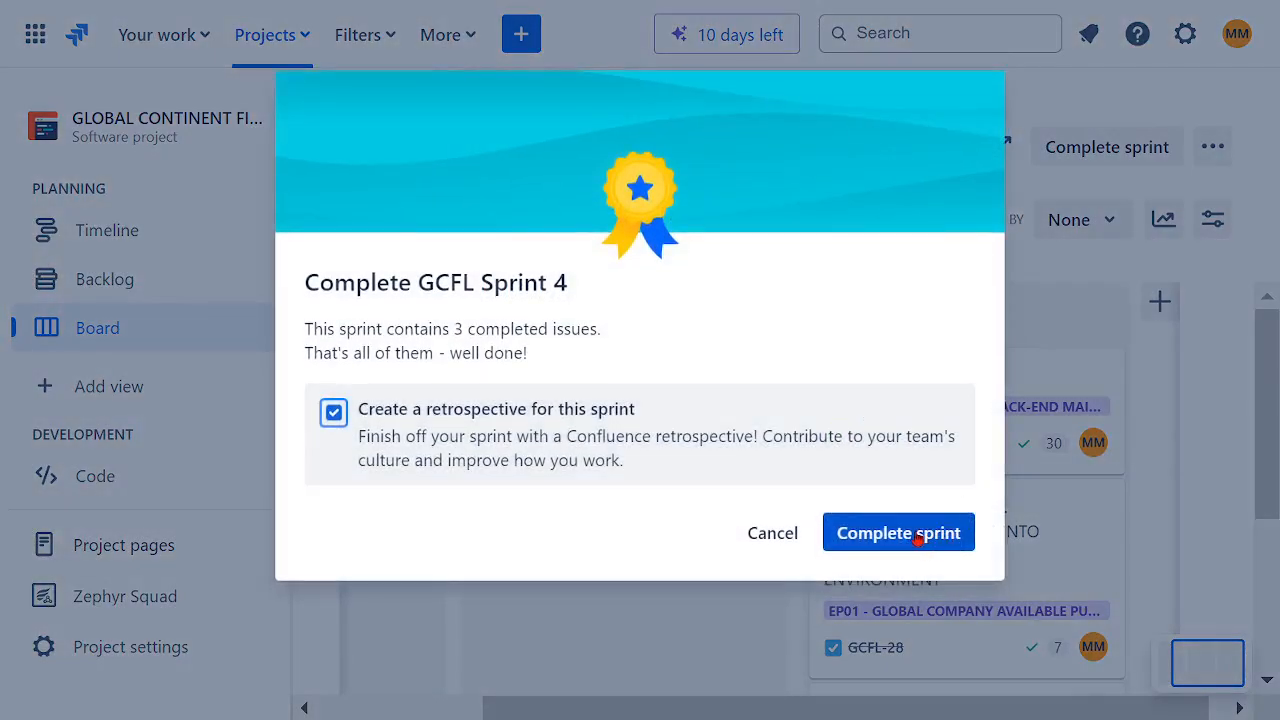
pyautogui.click(920, 532)
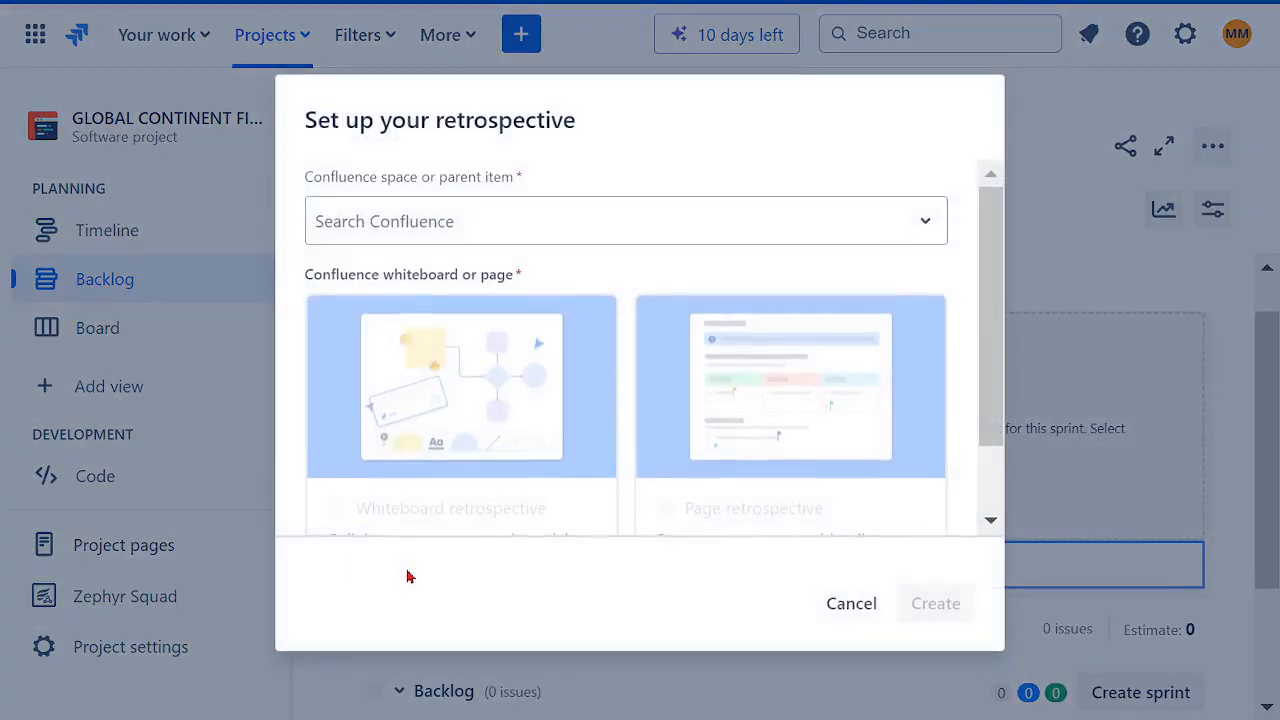
pyautogui.click(851, 602)
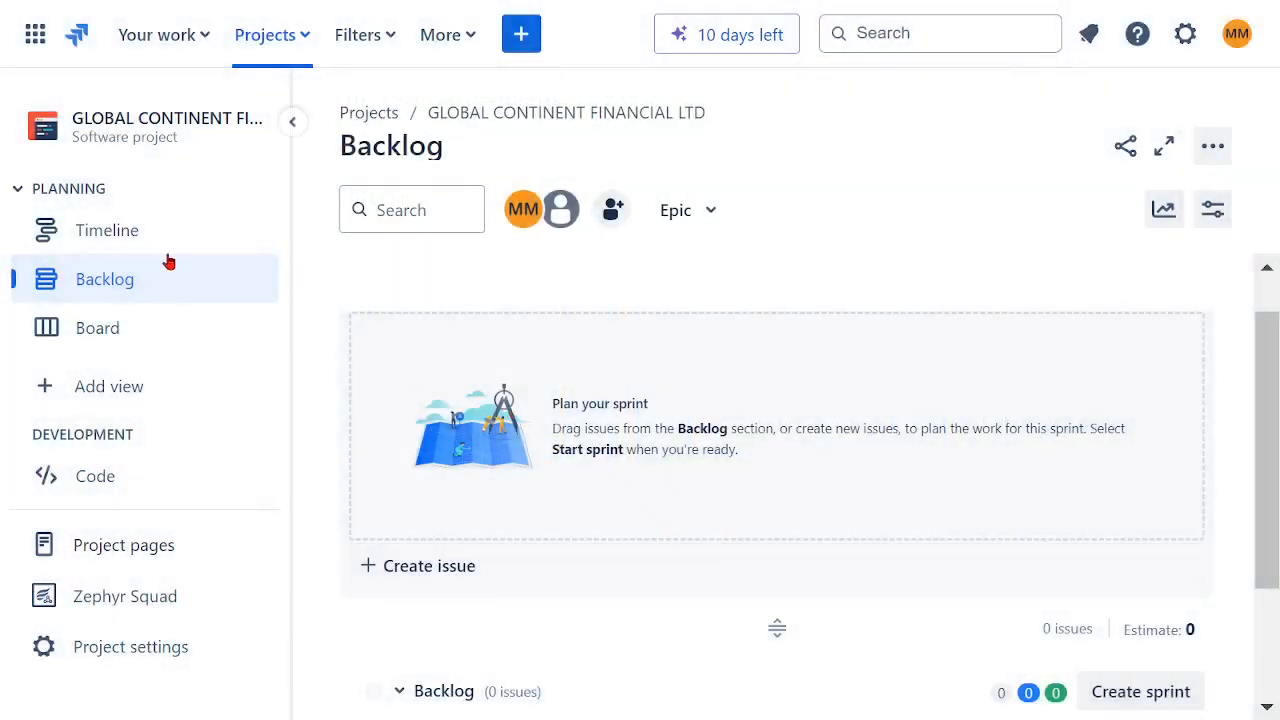
# Step: Open the project Timeline and widen its issue name column
pyautogui.click(60, 238)
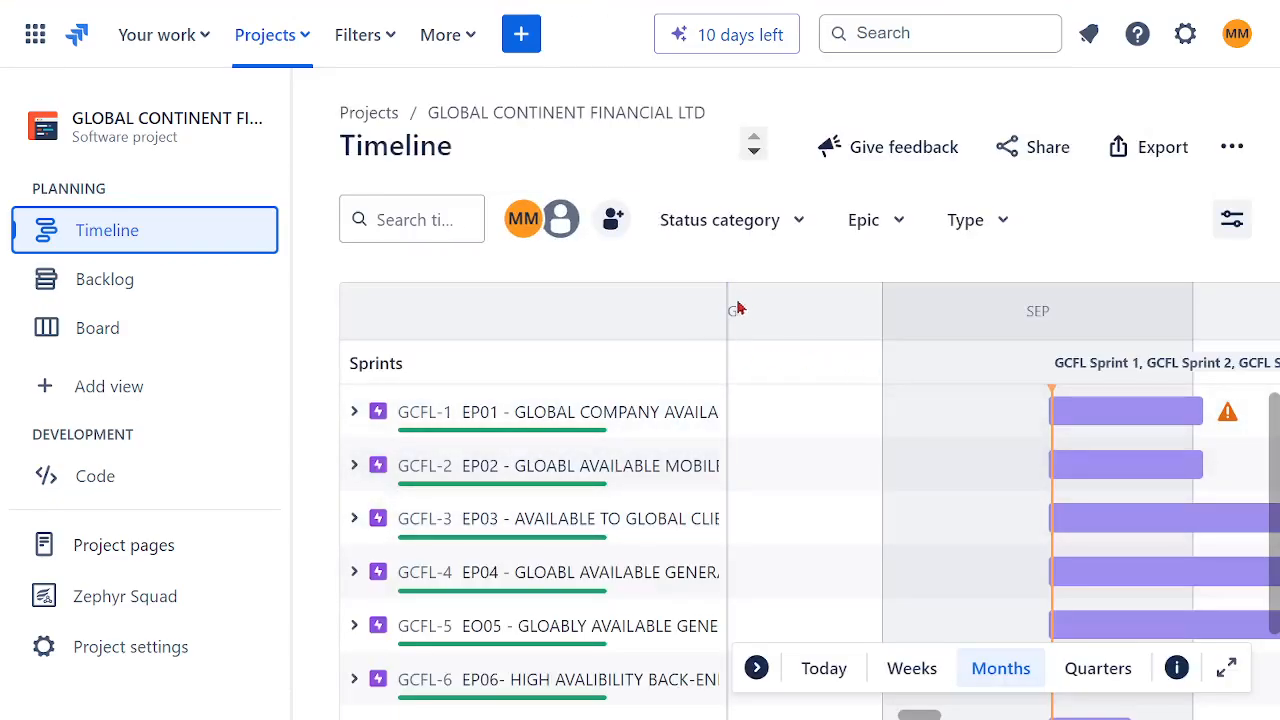
pyautogui.moveTo(729, 298); pyautogui.dragTo(875, 320)
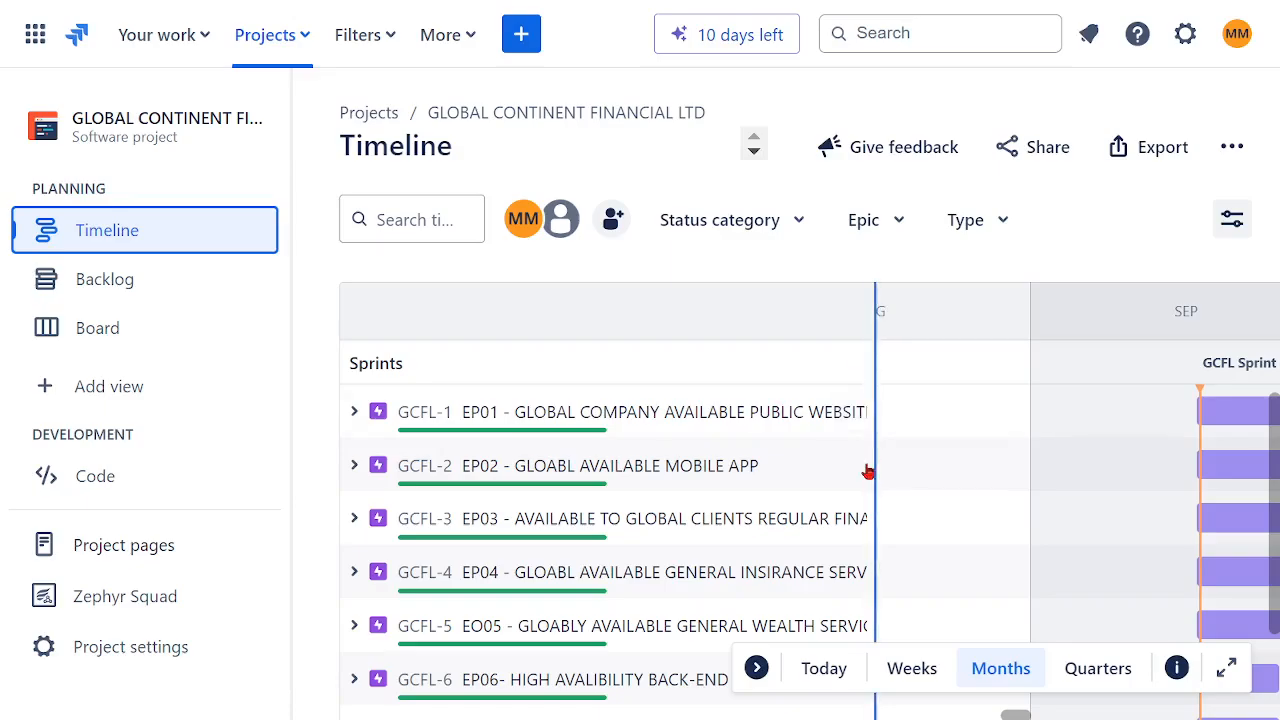
pyautogui.scroll(-2, 848, 490)
pyautogui.scroll(3, 835, 520)
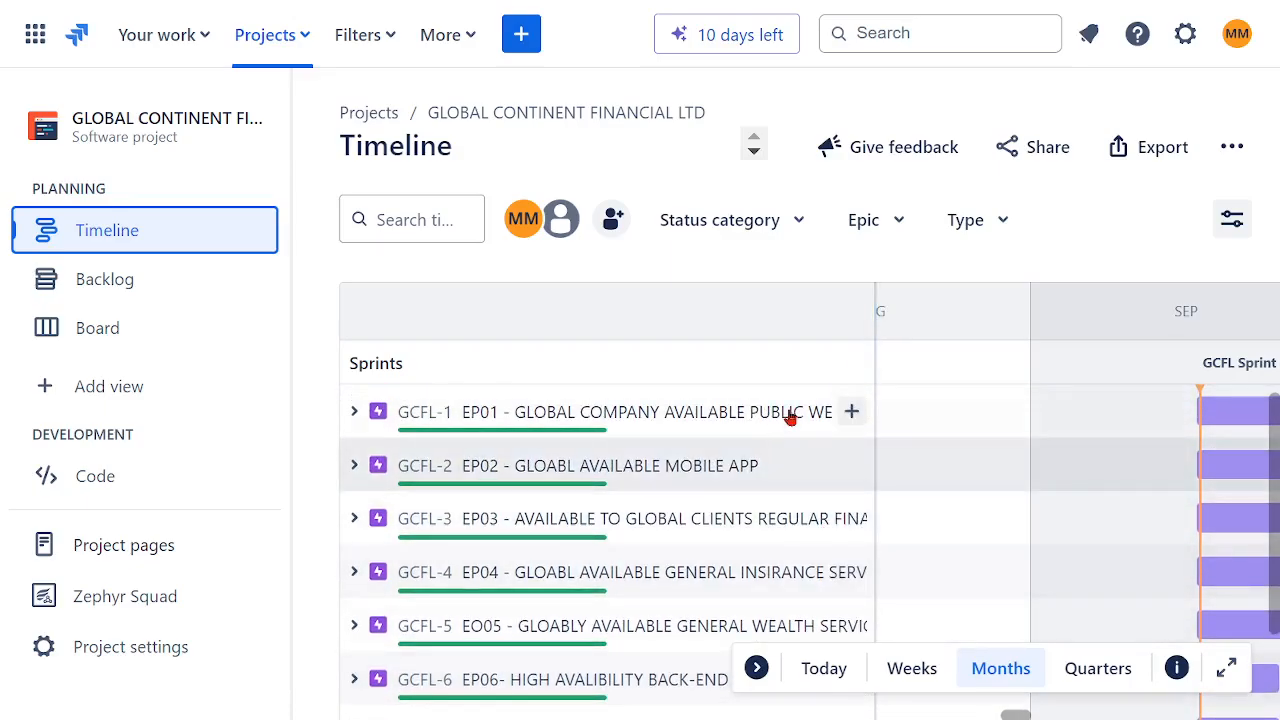
# Step: Open the backlog and then the empty GCFL board to review them
pyautogui.click(157, 286)
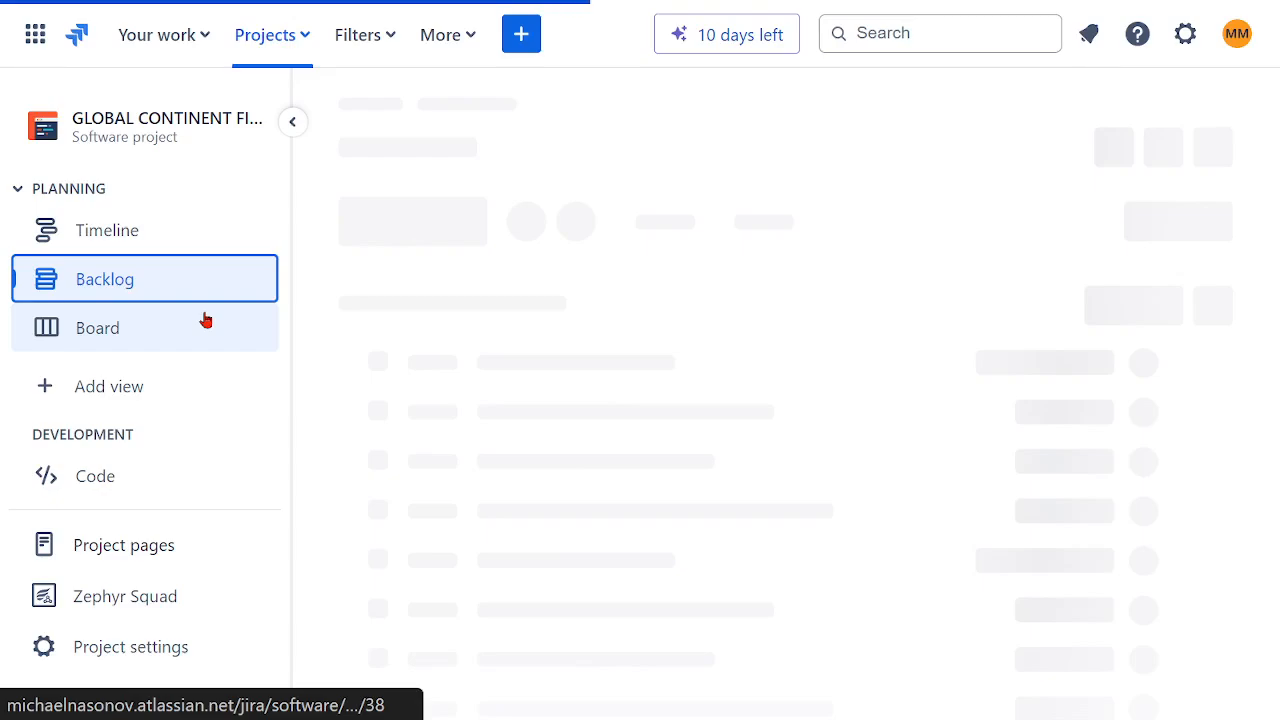
pyautogui.click(85, 336)
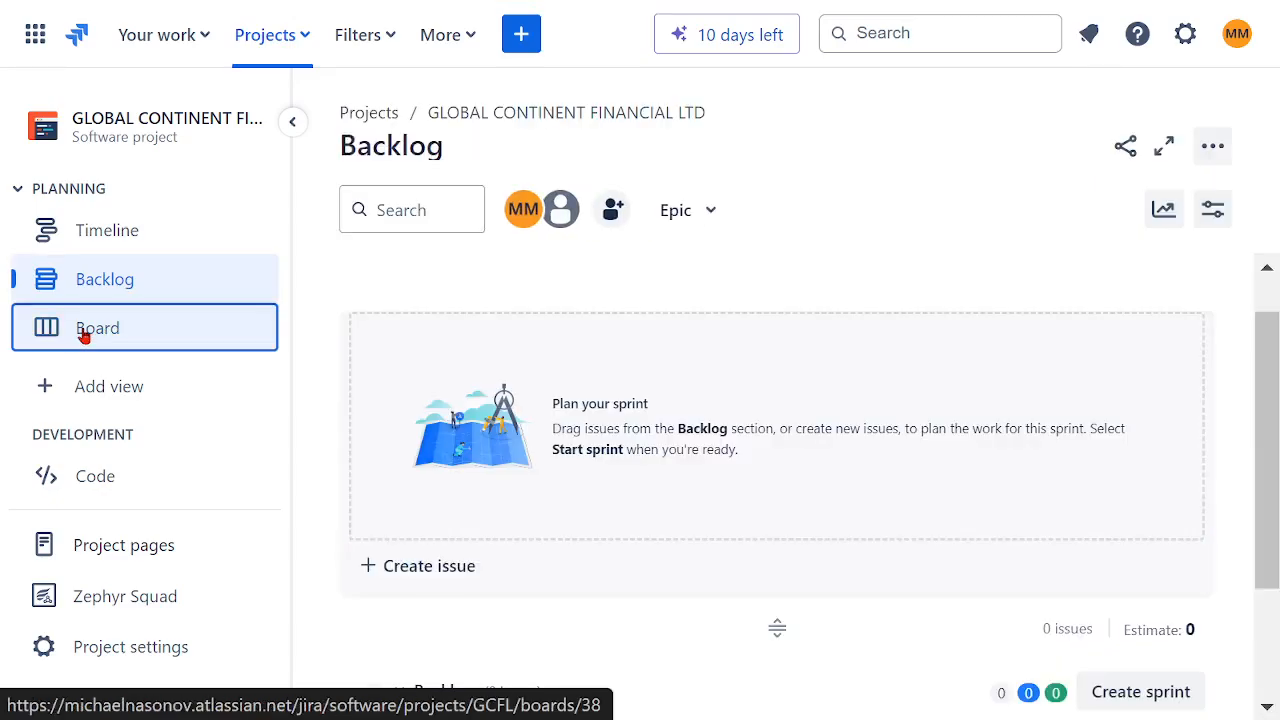
pyautogui.scroll(-2, 816, 462)
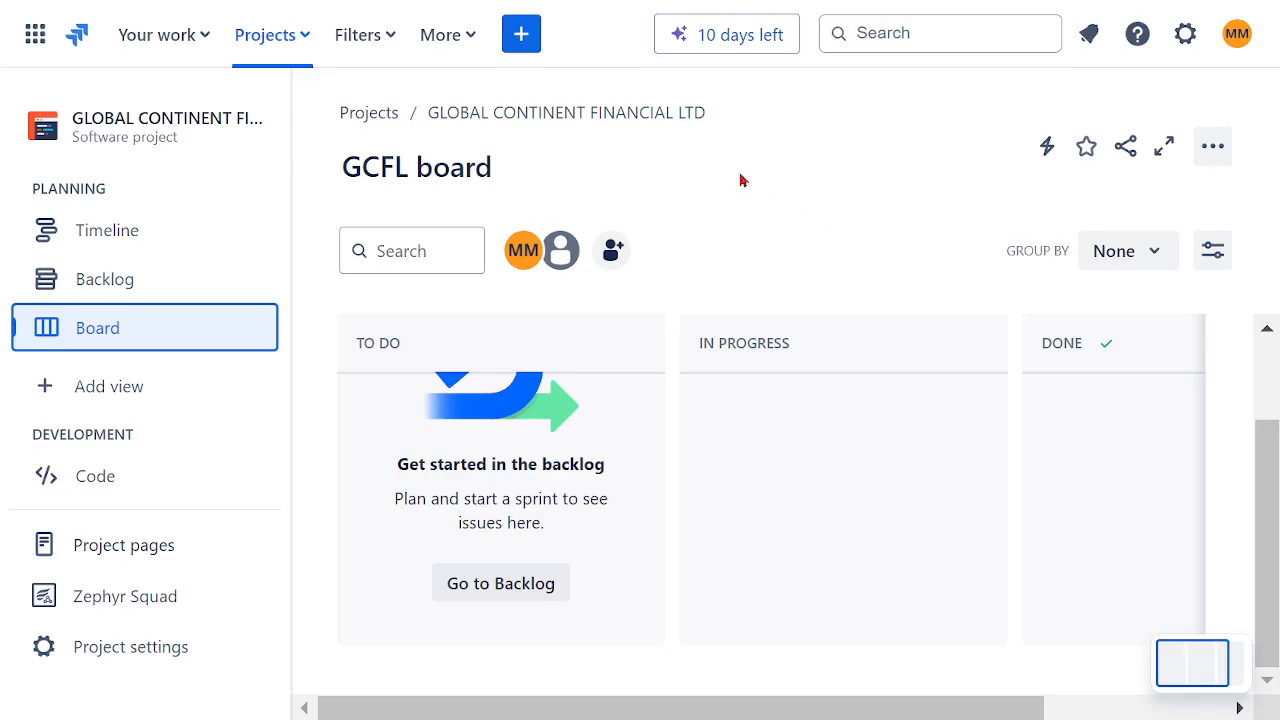
pyautogui.click(471, 37)
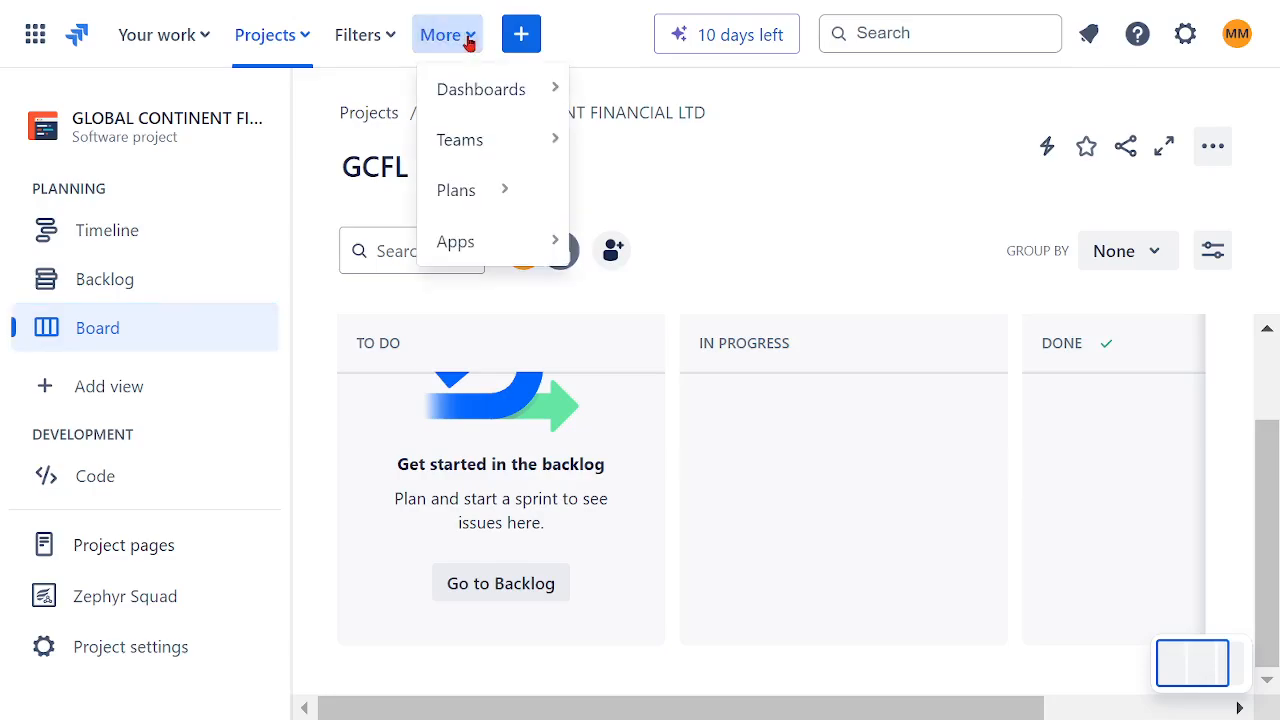
pyautogui.click(474, 208)
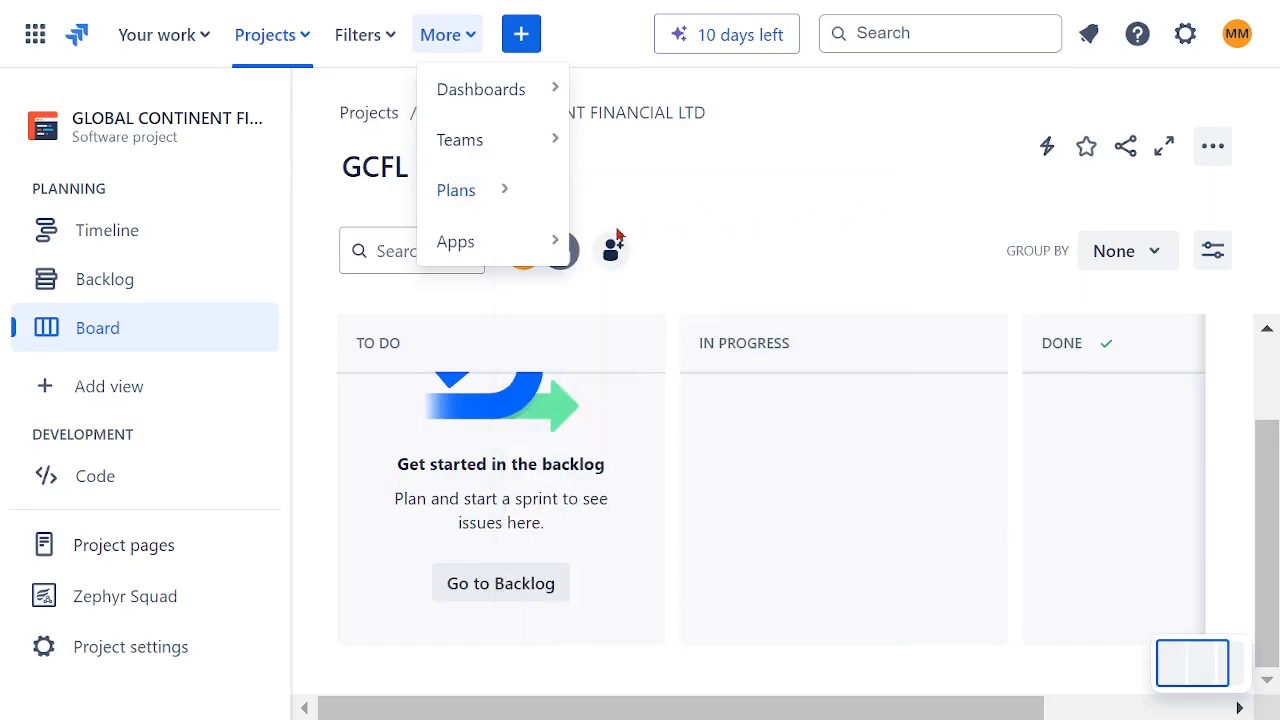
pyautogui.click(514, 248)
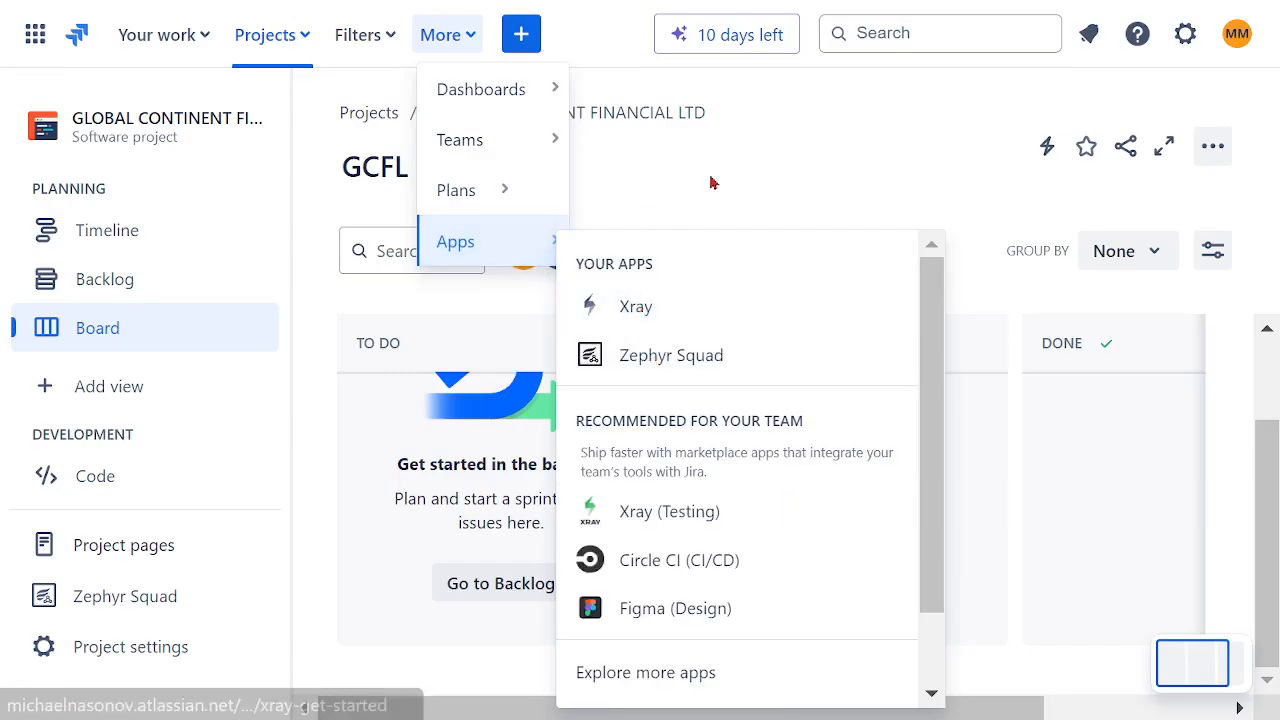
pyautogui.moveTo(557, 92)
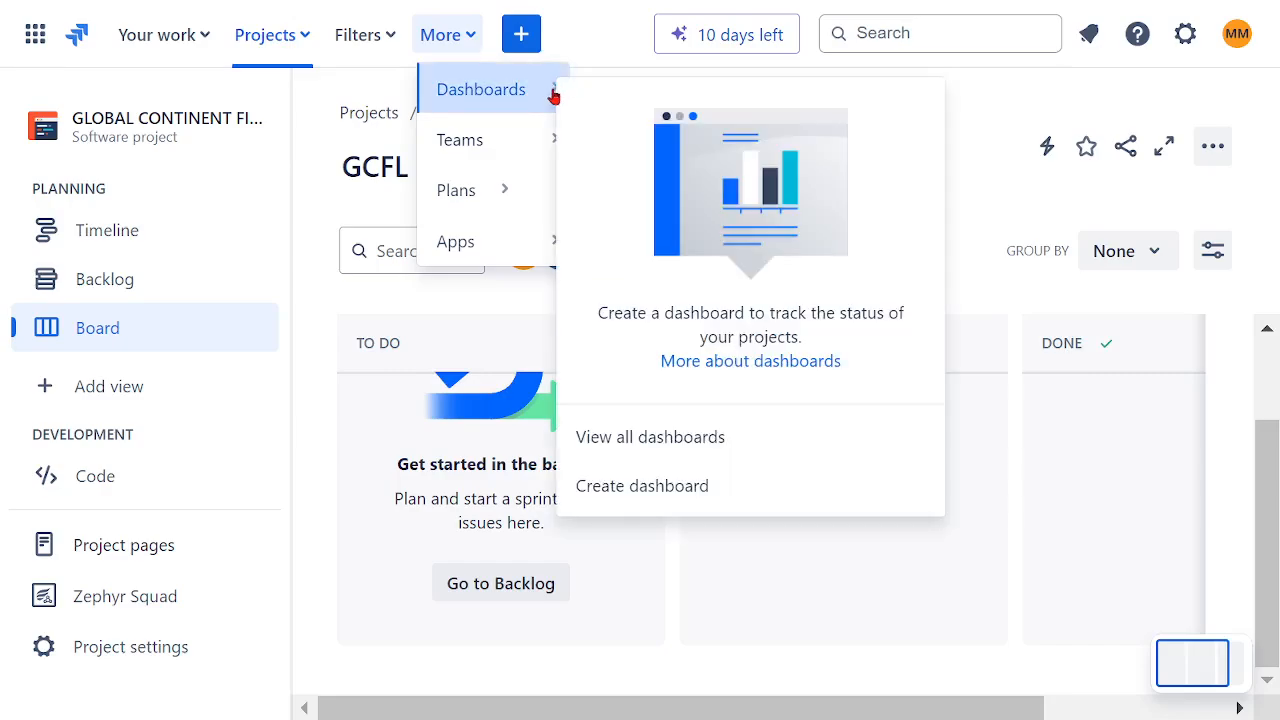
pyautogui.moveTo(517, 140)
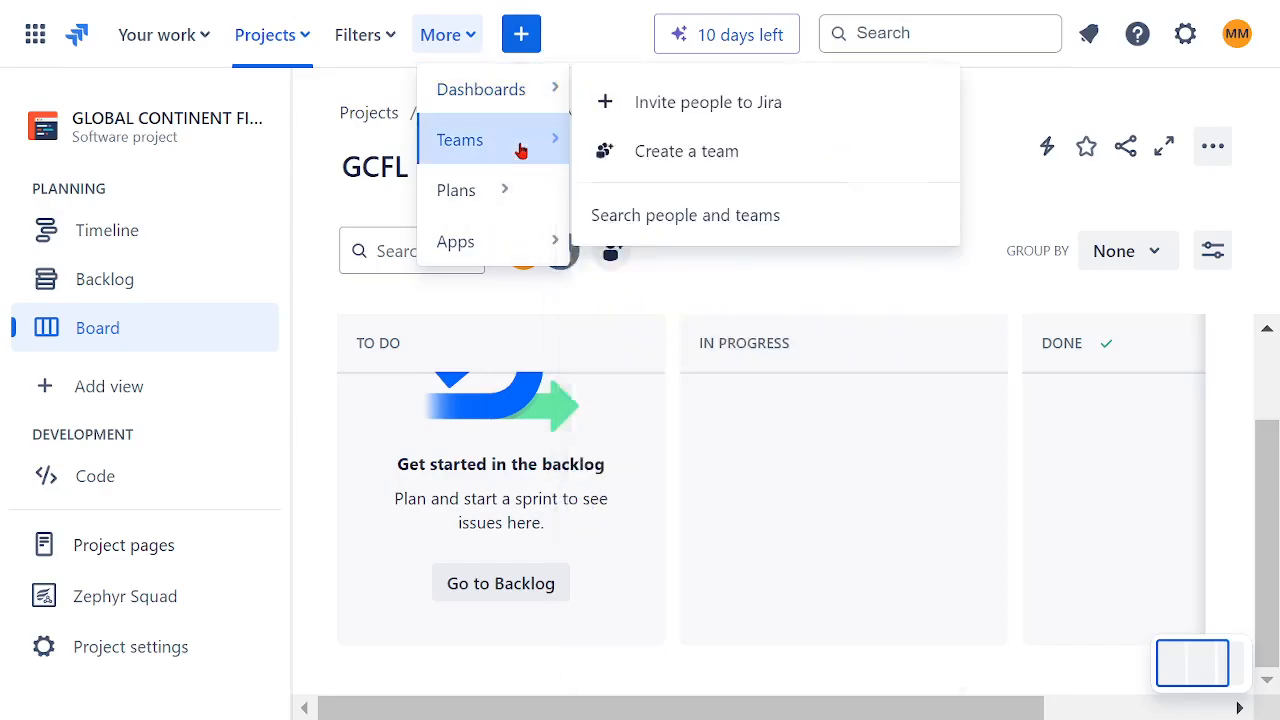
pyautogui.click(965, 302)
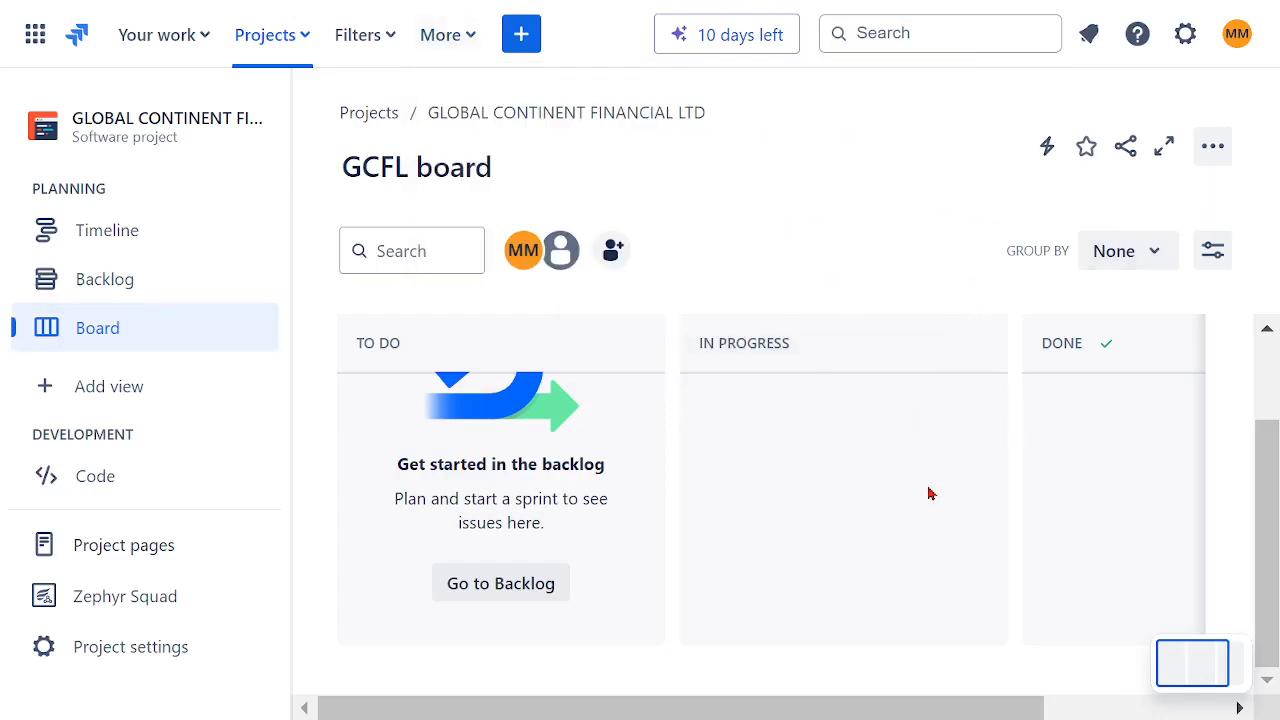
pyautogui.scroll(1, 929, 492)
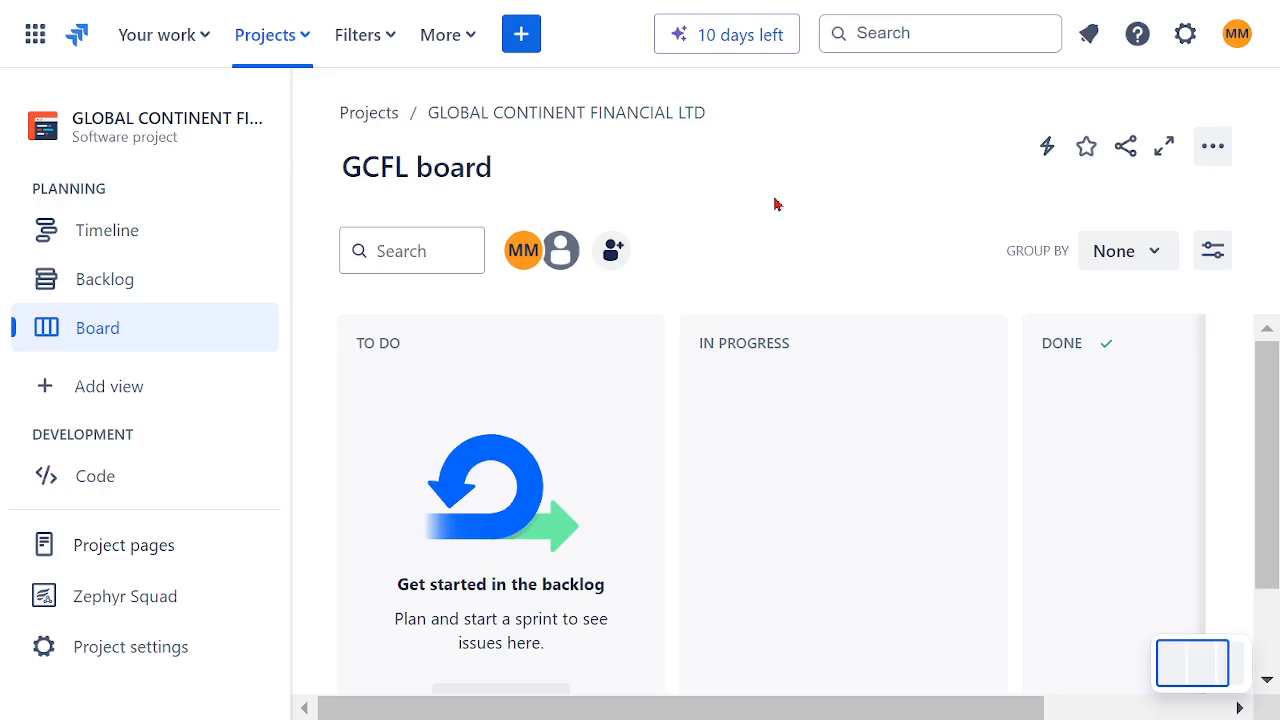